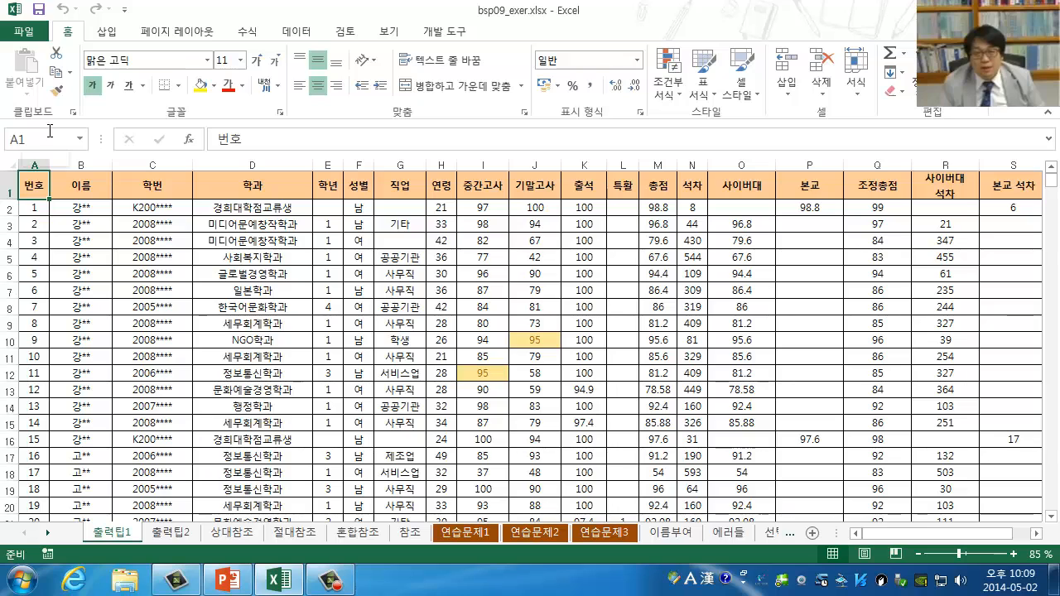
Look over the 출력팁1 student grade list and switch the worksheet to Page Break Preview
left_click(389, 31)
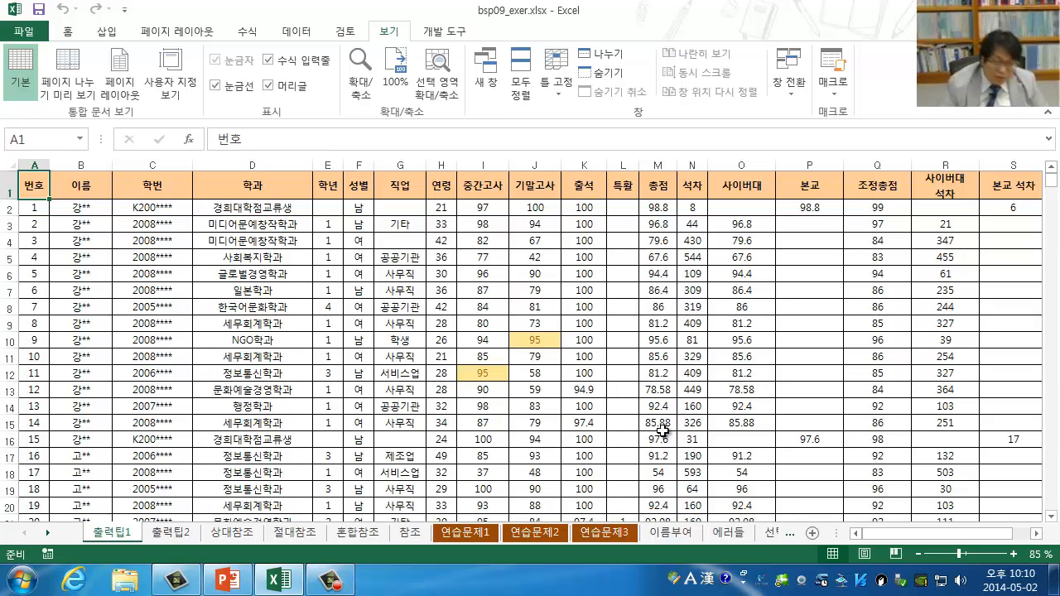
scroll(505, 361, "down", 6)
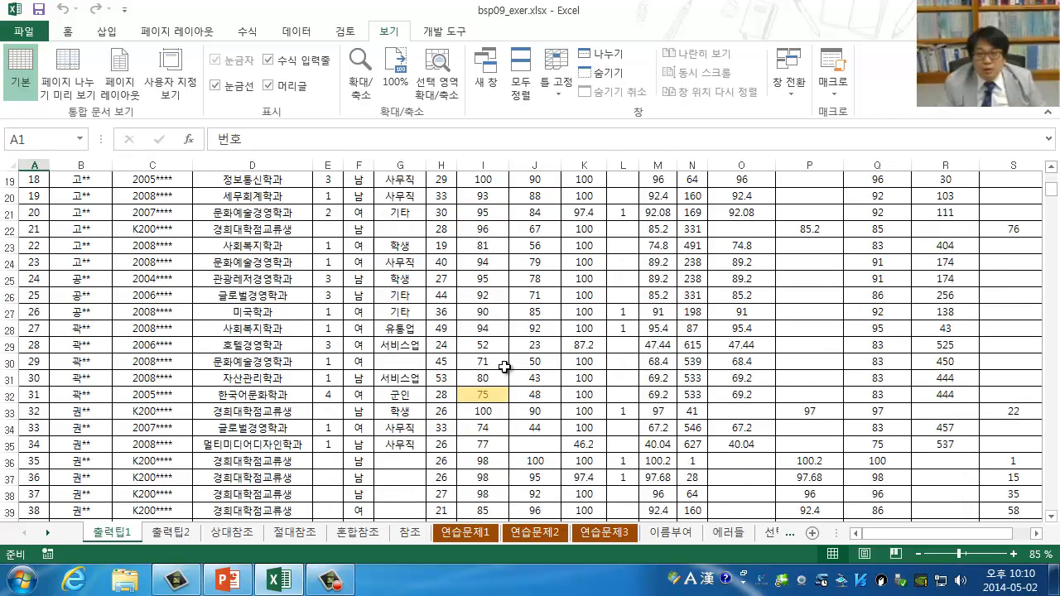
scroll(504, 366, "up", 4)
scroll(504, 366, "up", 2)
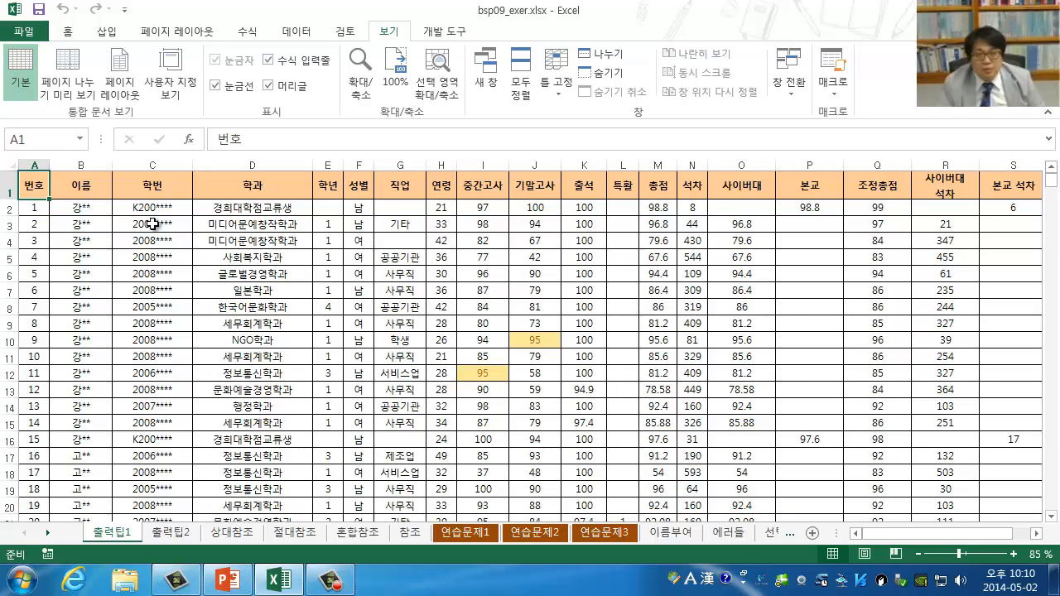
left_click(73, 81)
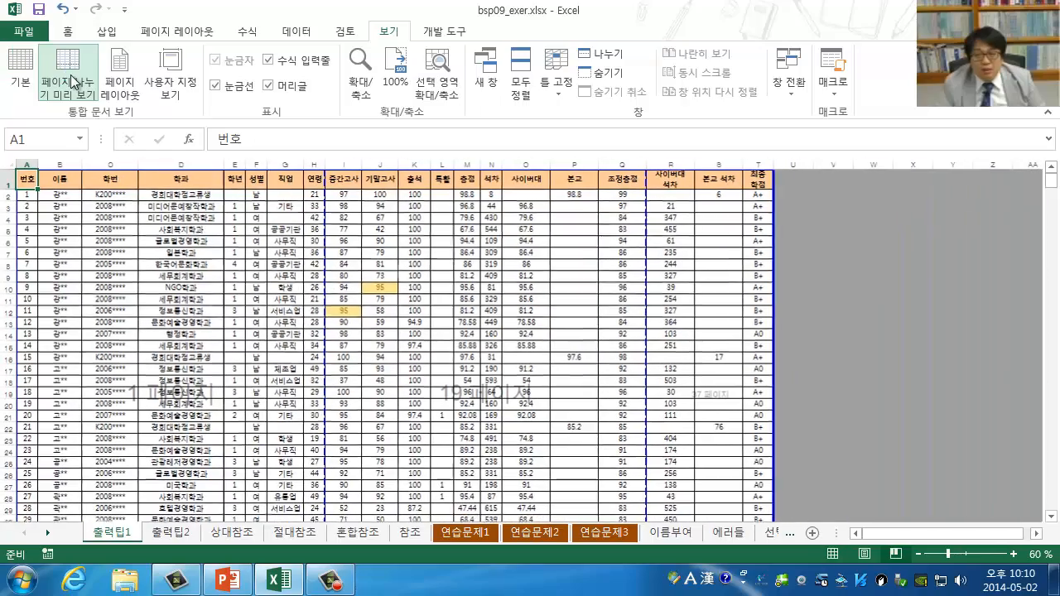
Examine where the automatic page breaks split the grade table's rows and columns in Page Break Preview
scroll(587, 416, "down", 3)
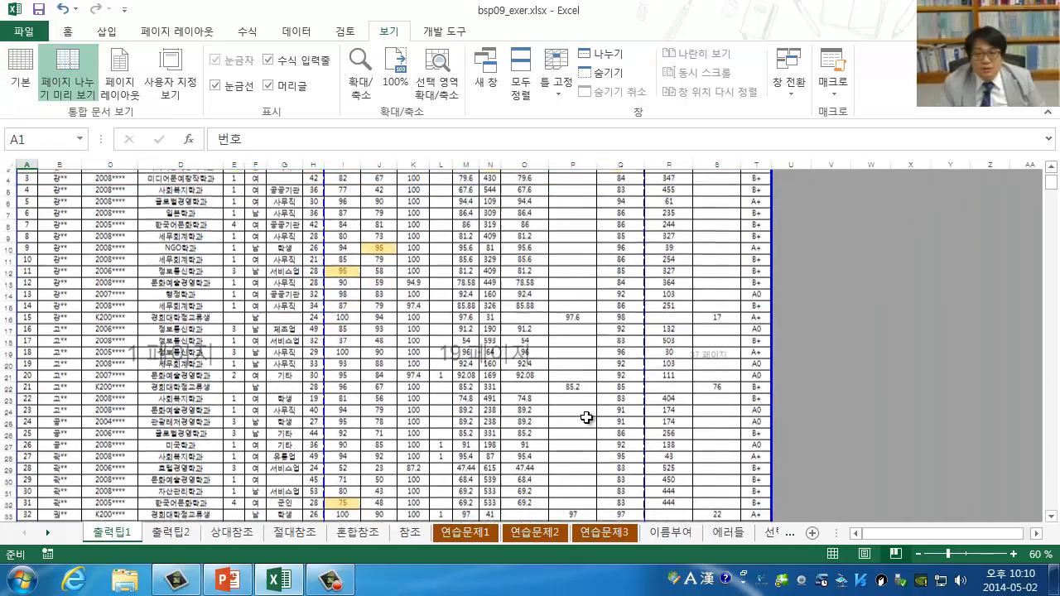
scroll(272, 397, "up", 3)
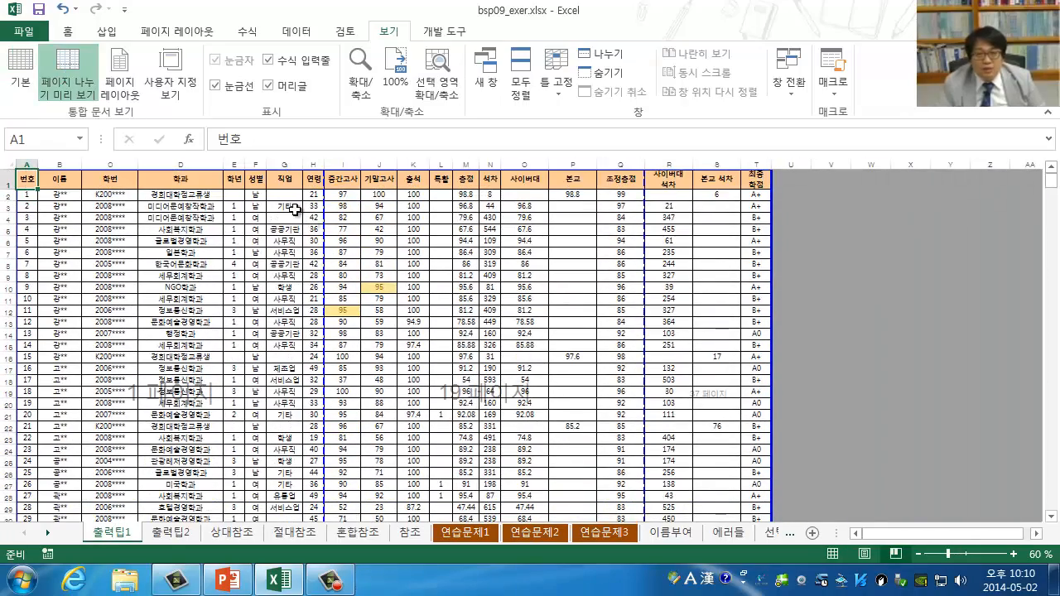
scroll(58, 441, "down", 4)
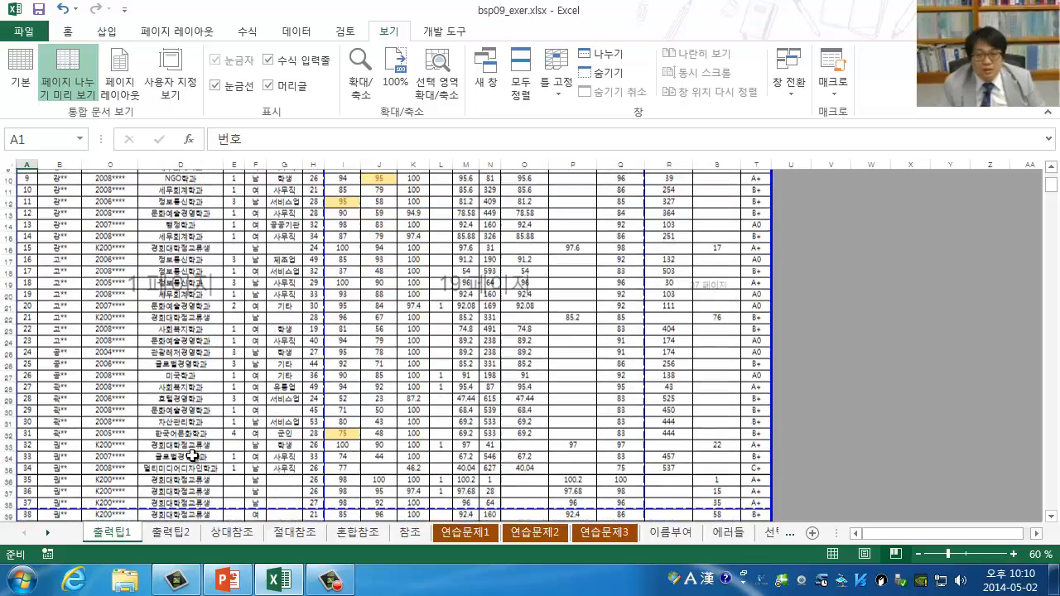
scroll(143, 391, "down", 9)
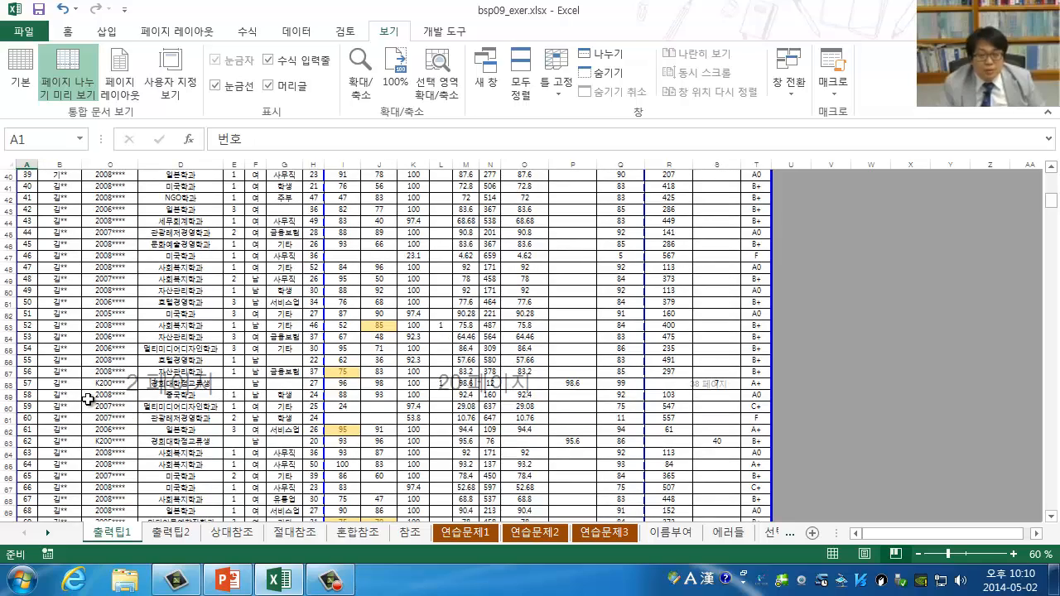
scroll(170, 414, "down", 7)
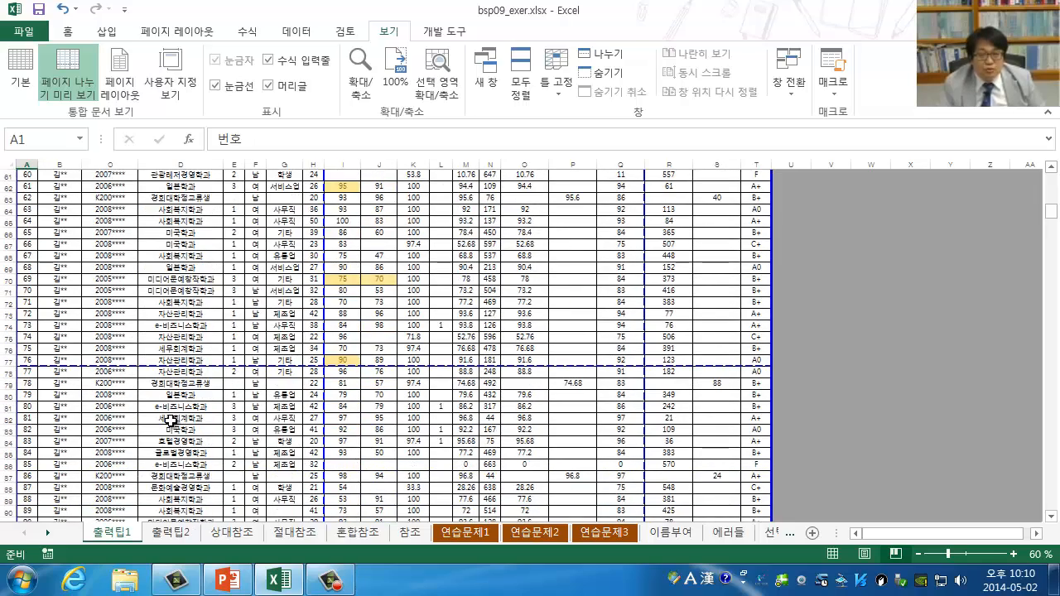
scroll(172, 421, "down", 3)
scroll(197, 438, "up", 4)
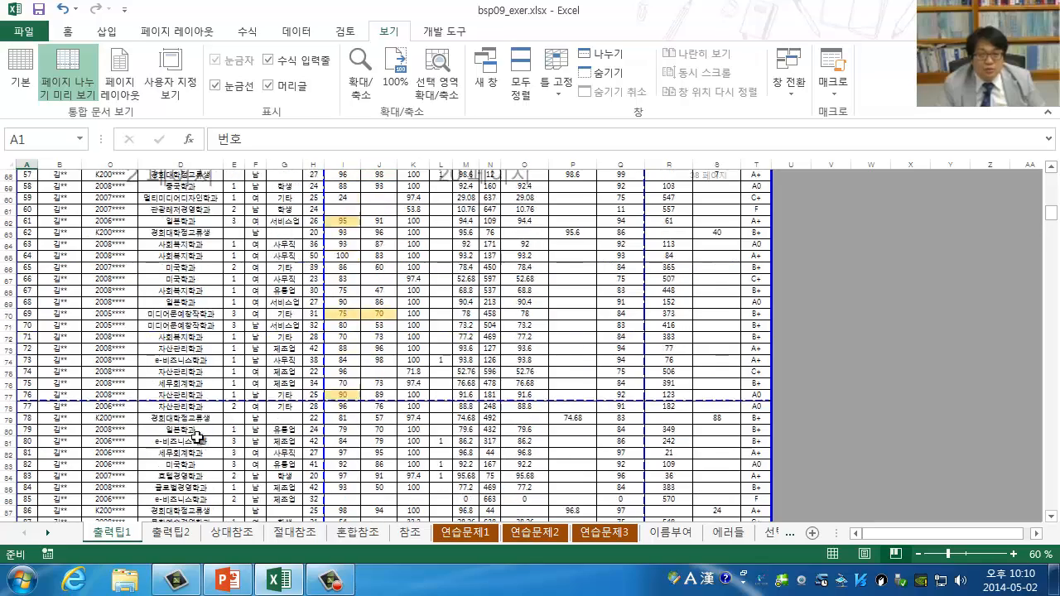
scroll(197, 437, "up", 18)
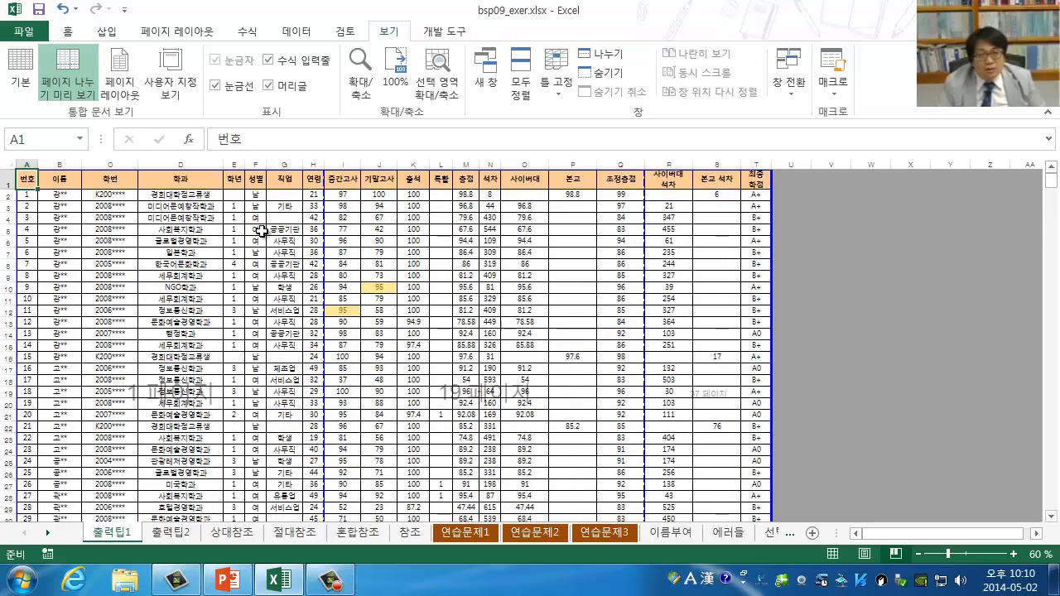
scroll(255, 289, "up", 4, "ctrl")
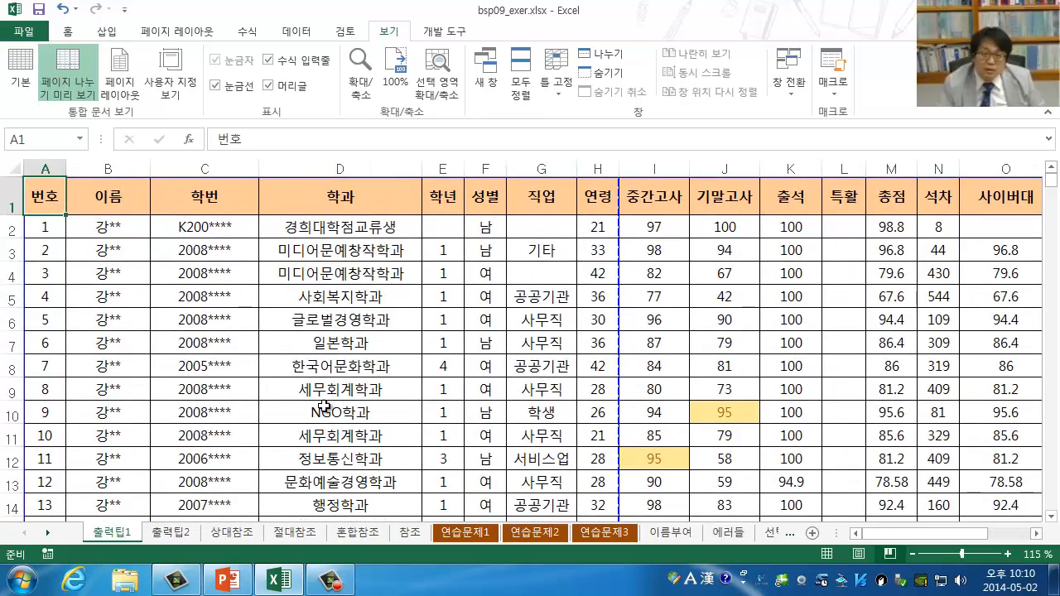
scroll(325, 406, "down", 3, "ctrl")
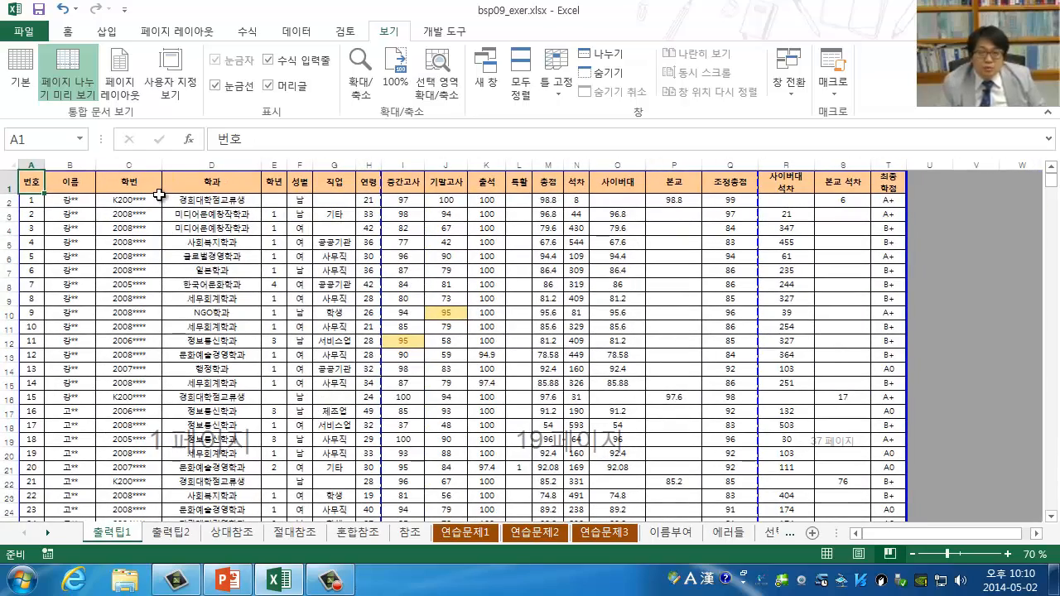
left_click(159, 199)
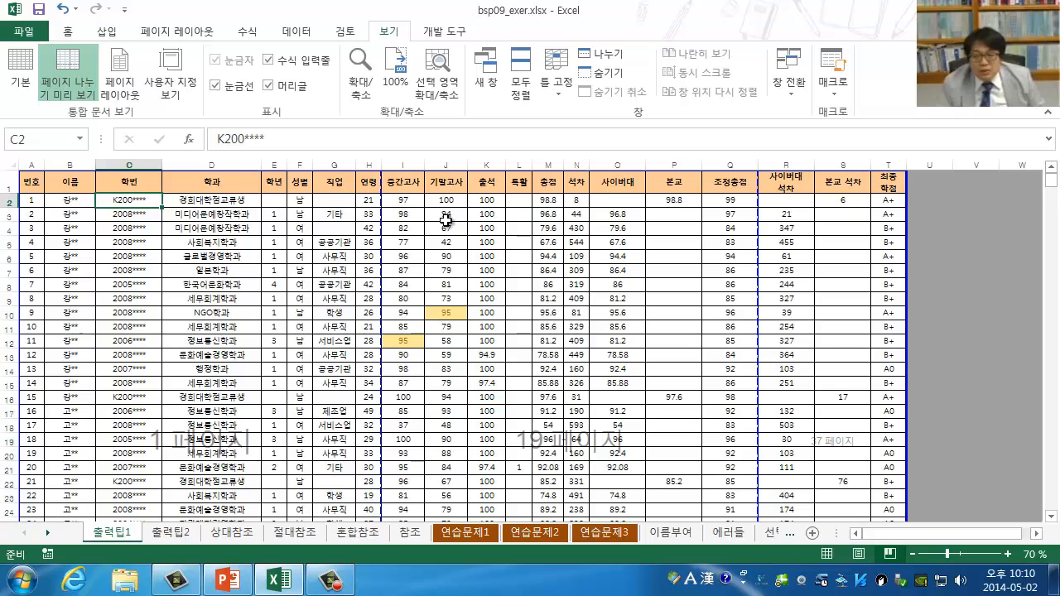
scroll(441, 323, "up", 1, "ctrl")
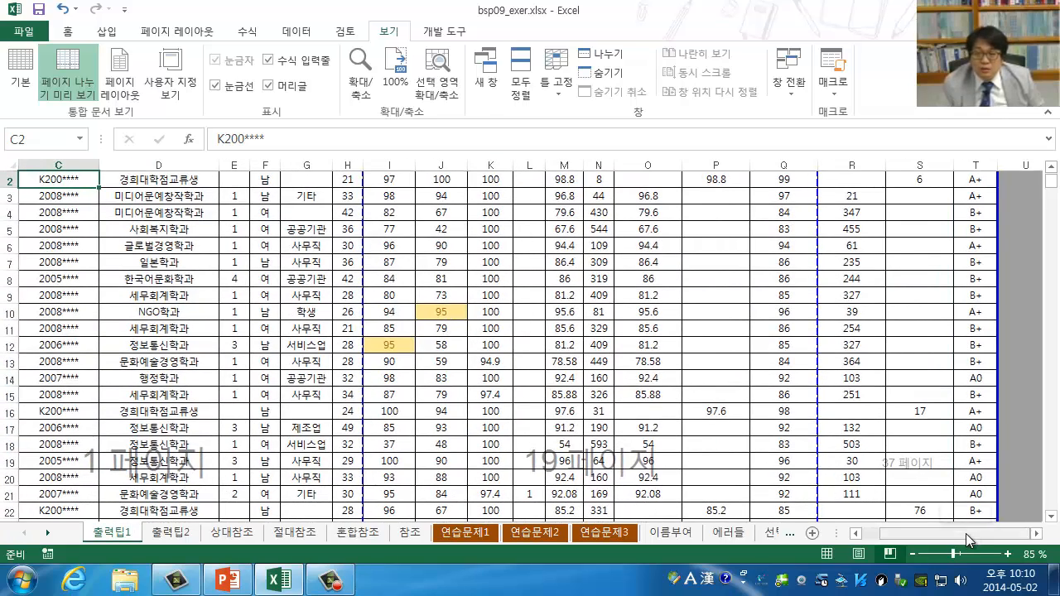
left_click_drag(966, 534, 899, 520)
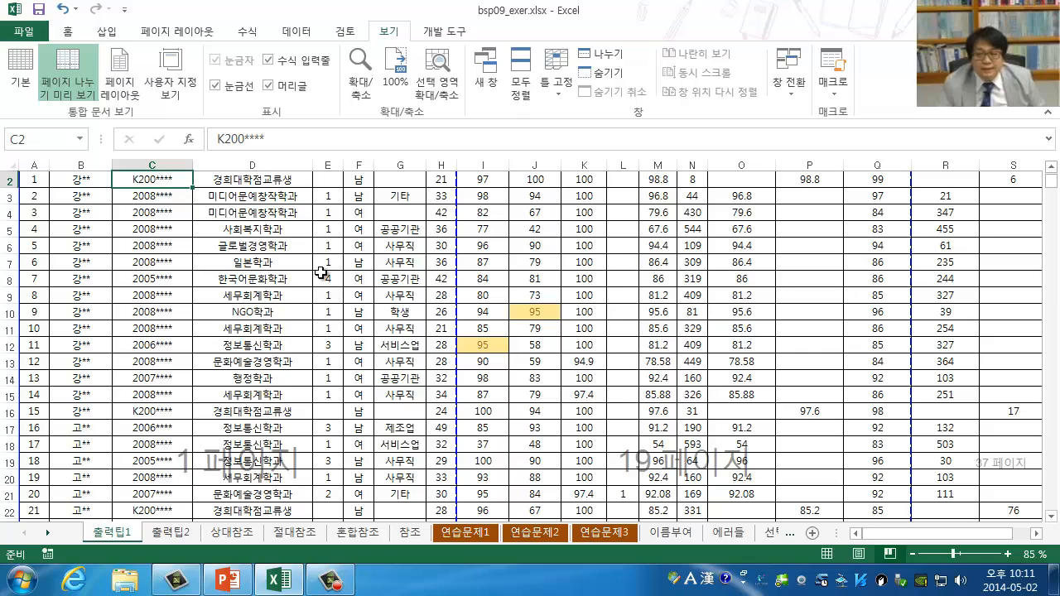
Switch the worksheet to Page Layout view and examine the header and footer areas on the first pages
left_click(120, 87)
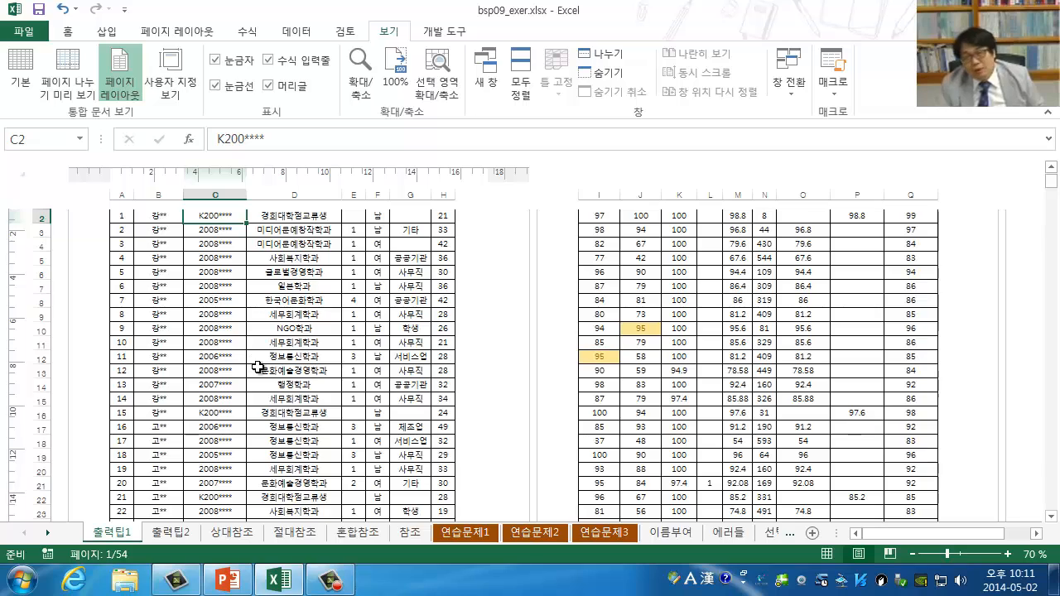
scroll(248, 362, "down", 6)
scroll(266, 357, "down", 3)
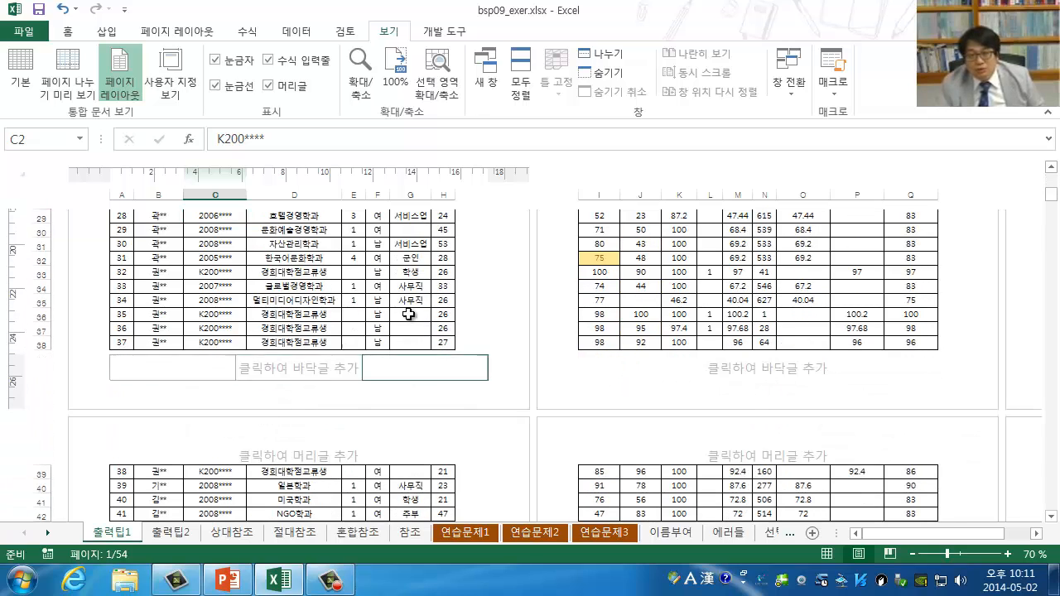
scroll(360, 406, "up", 5)
scroll(369, 383, "up", 5)
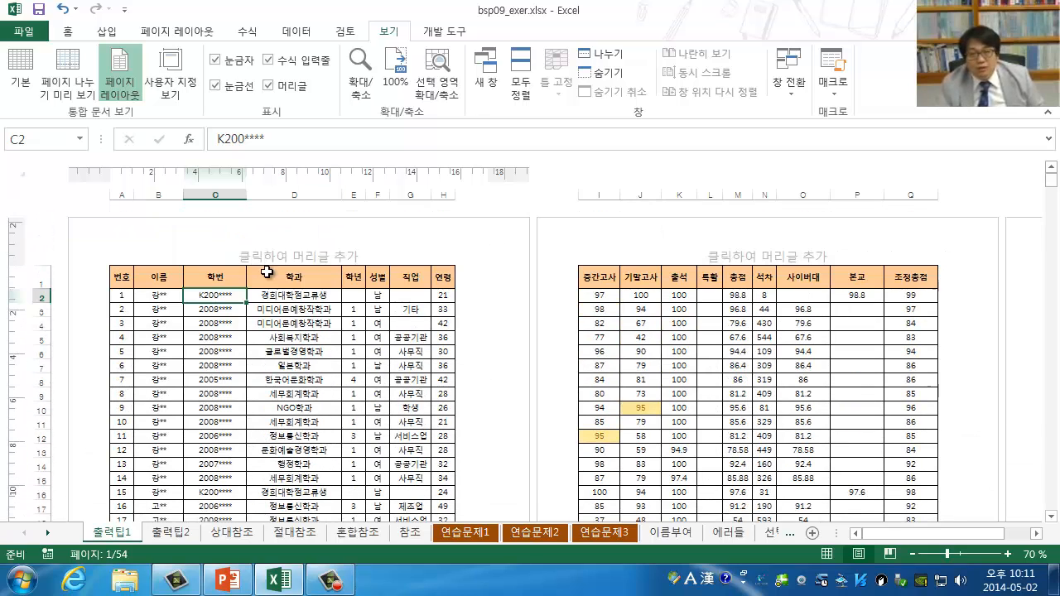
scroll(288, 374, "down", 4)
scroll(288, 374, "down", 6)
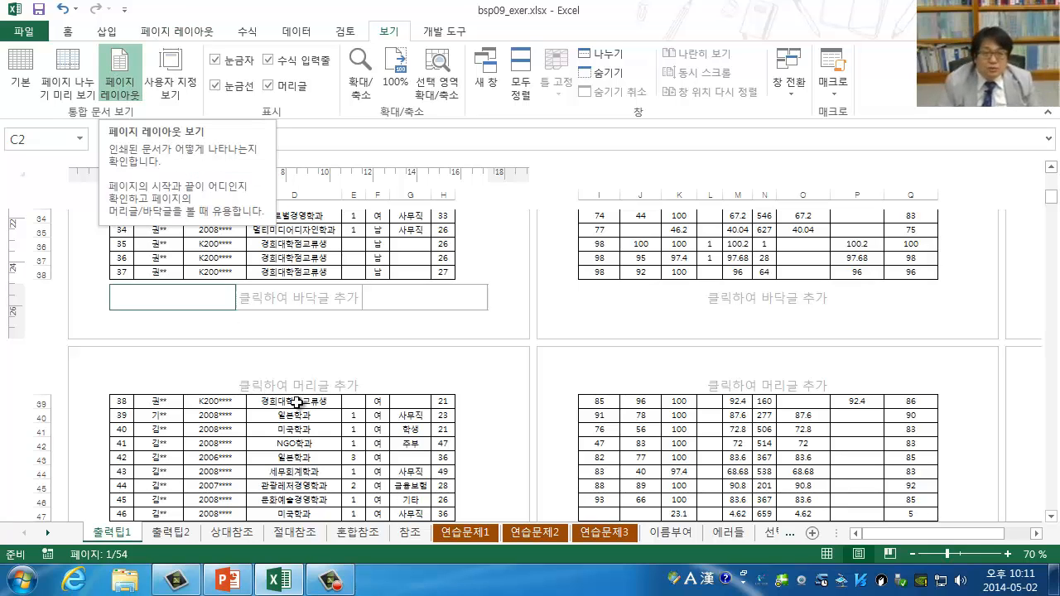
scroll(312, 314, "up", 5)
scroll(312, 313, "up", 5)
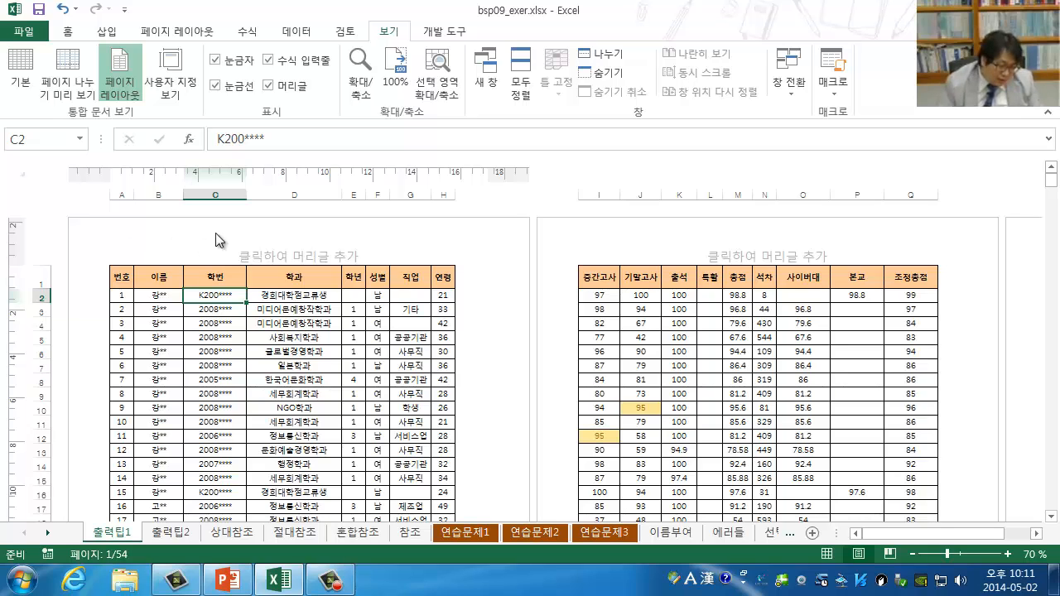
Reduce the left and right page margins on the ruler so that columns A to J fit on the first page
left_click(288, 254)
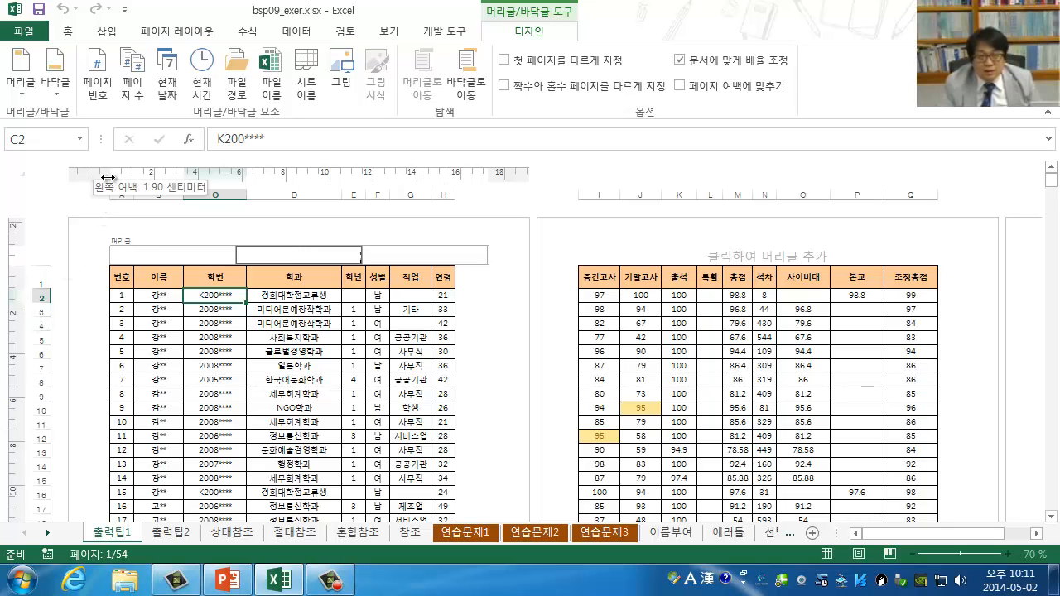
left_click_drag(108, 178, 82, 176)
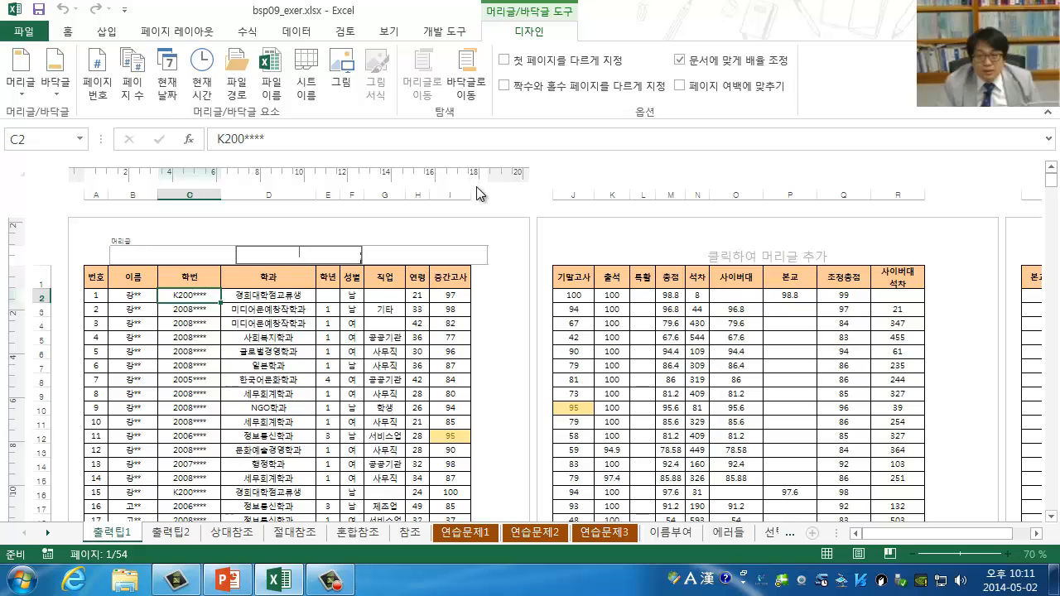
left_click_drag(473, 193, 502, 195)
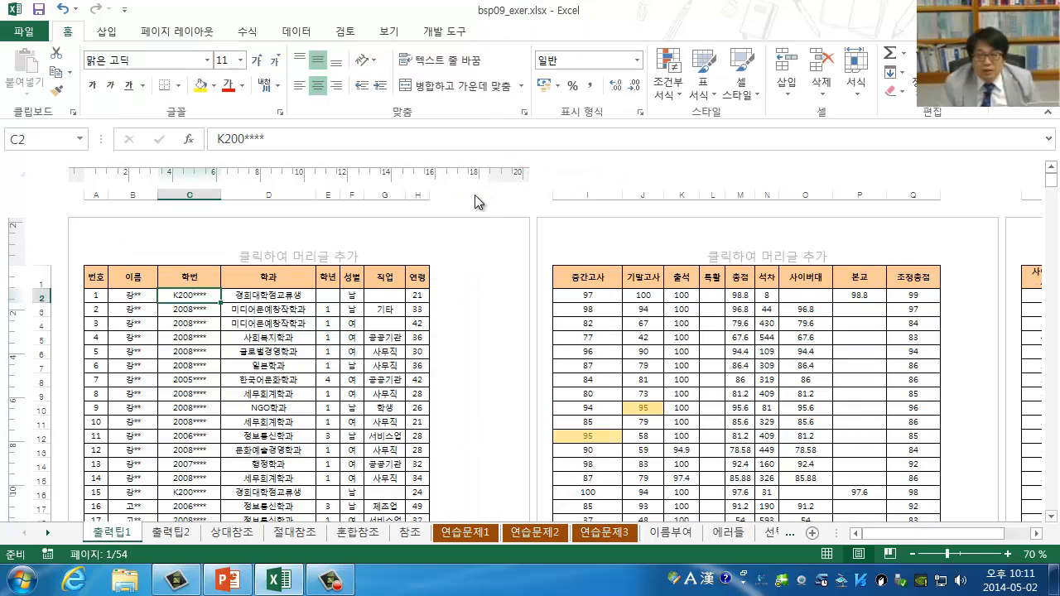
key("ctrl+z")
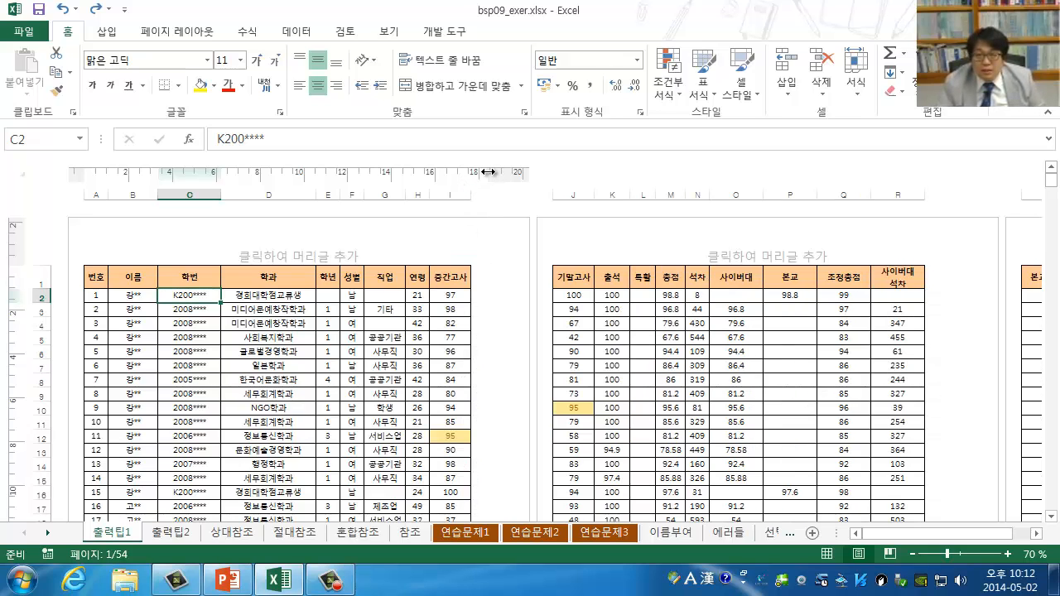
left_click_drag(488, 173, 518, 175)
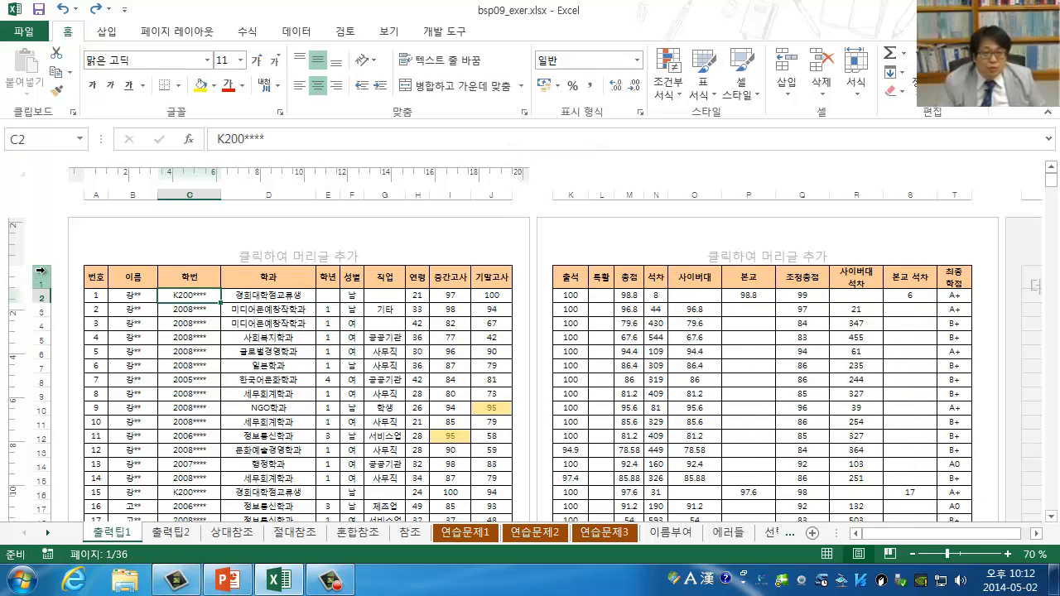
Slightly reduce the top and bottom page margins on the ruler so that row 39 fits on the first page
mouse_move(18, 264)
left_mouse_down()
mouse_move(19, 240)
mouse_move(25, 268)
left_mouse_up()
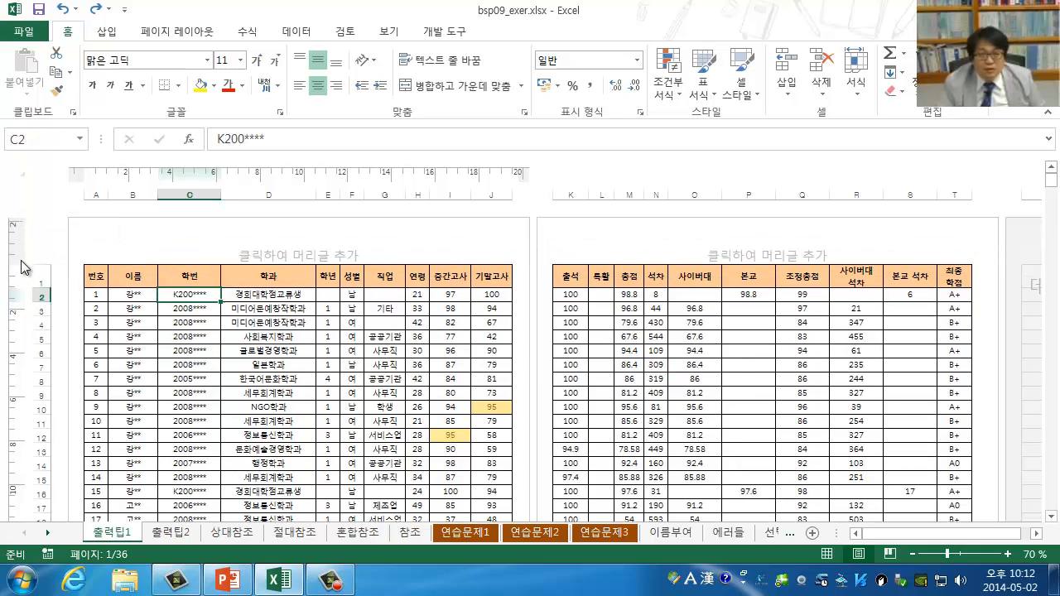
scroll(33, 309, "down", 10)
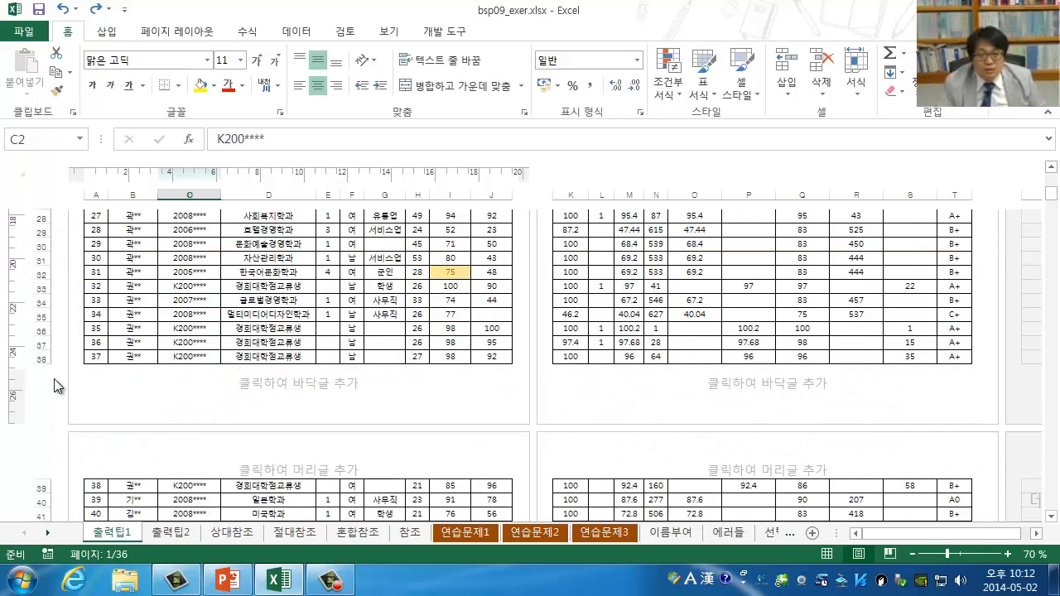
left_click_drag(32, 365, 35, 356)
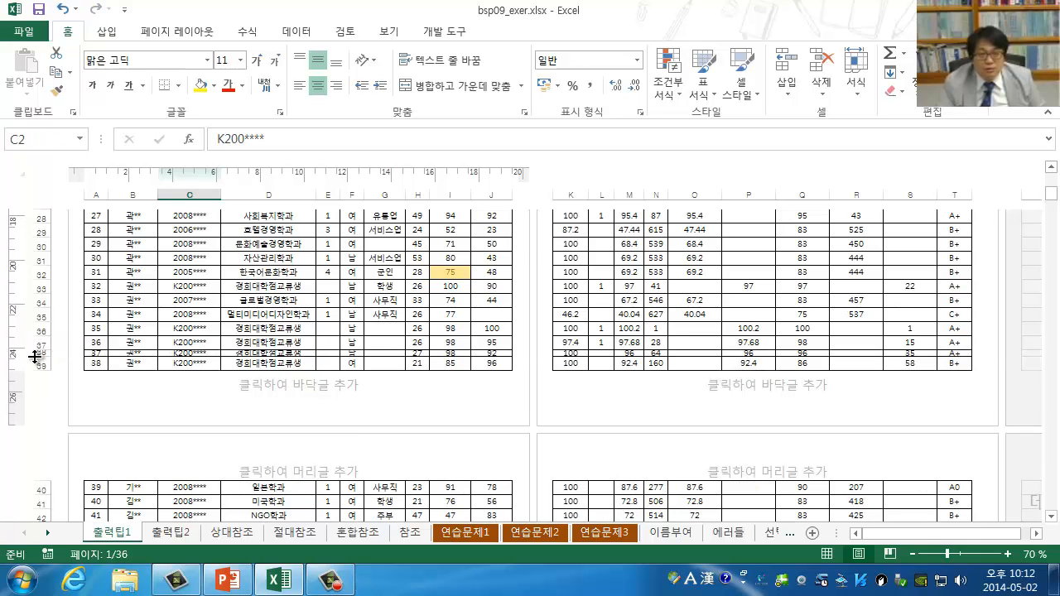
key("ctrl+z")
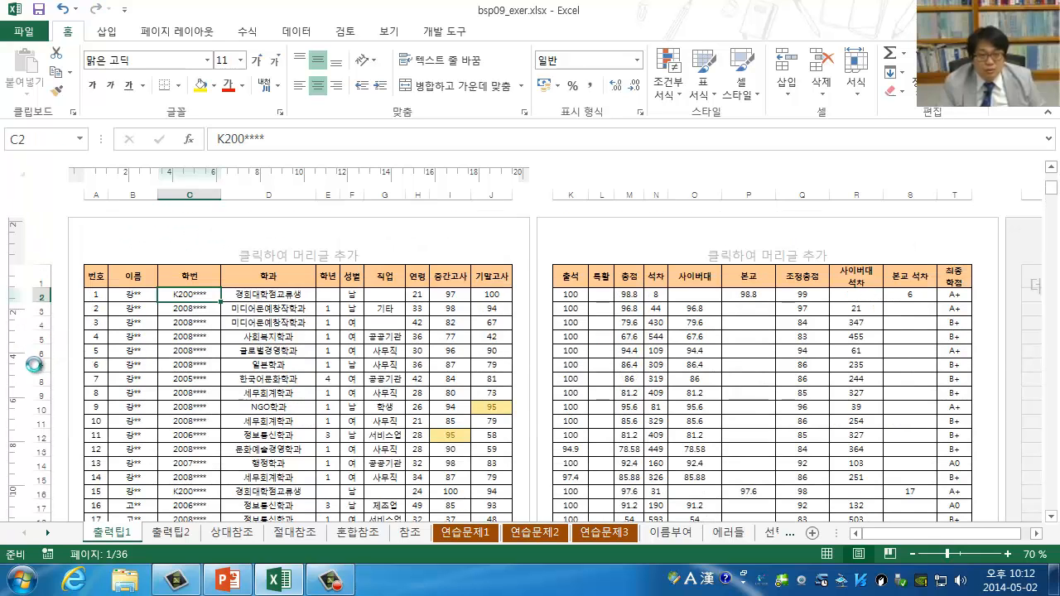
scroll(31, 408, "down", 7)
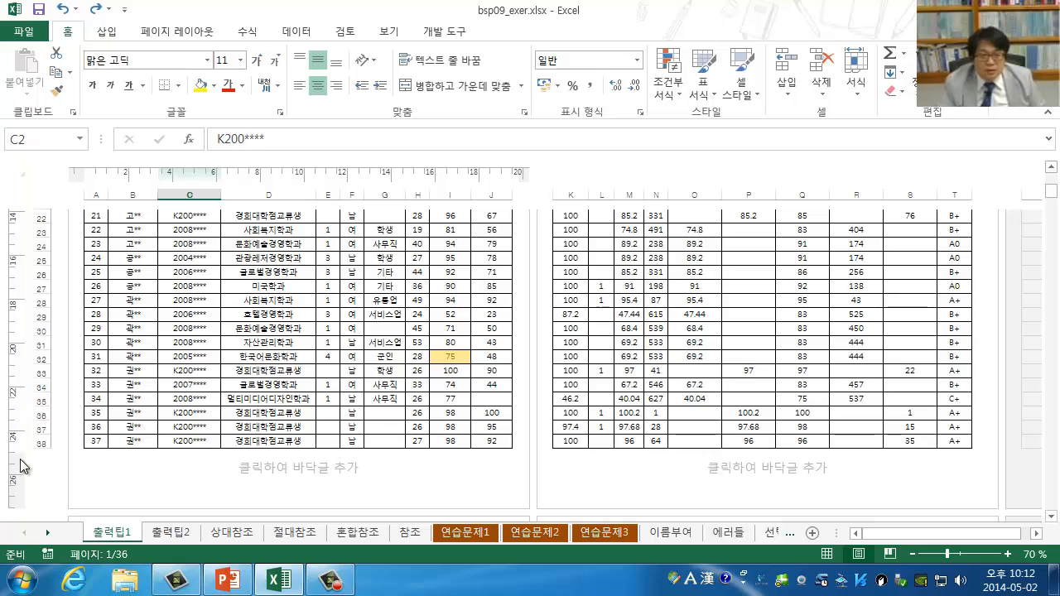
left_click_drag(20, 452, 20, 466)
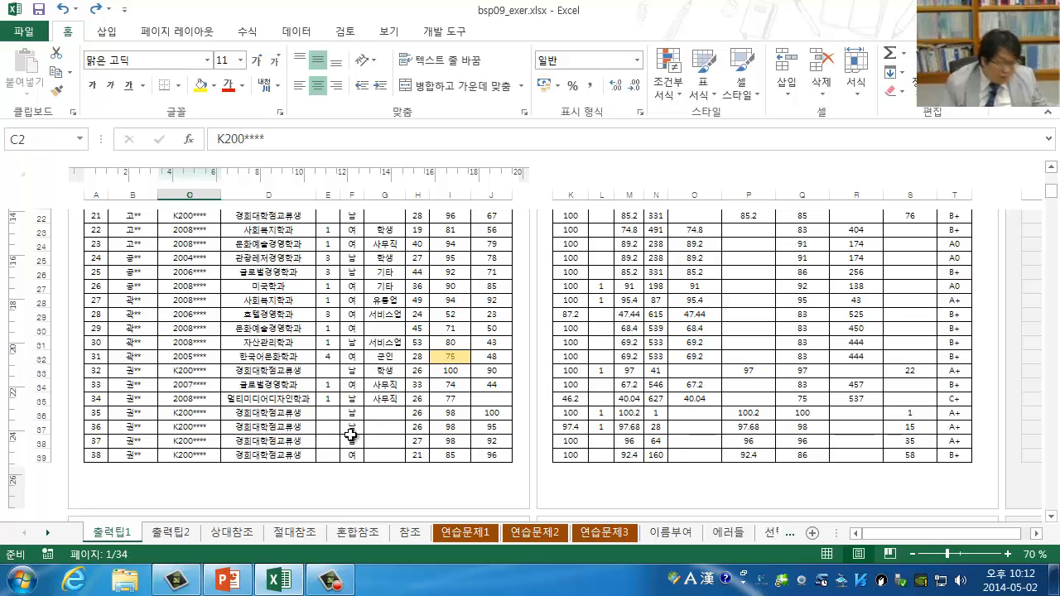
Return the worksheet to Normal view
left_click(389, 32)
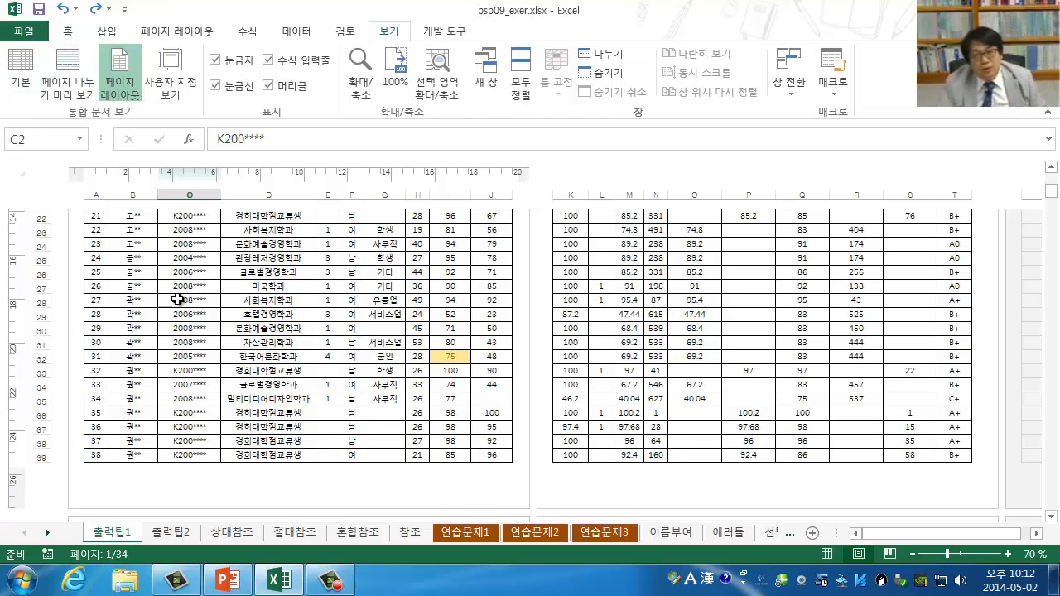
left_click(20, 83)
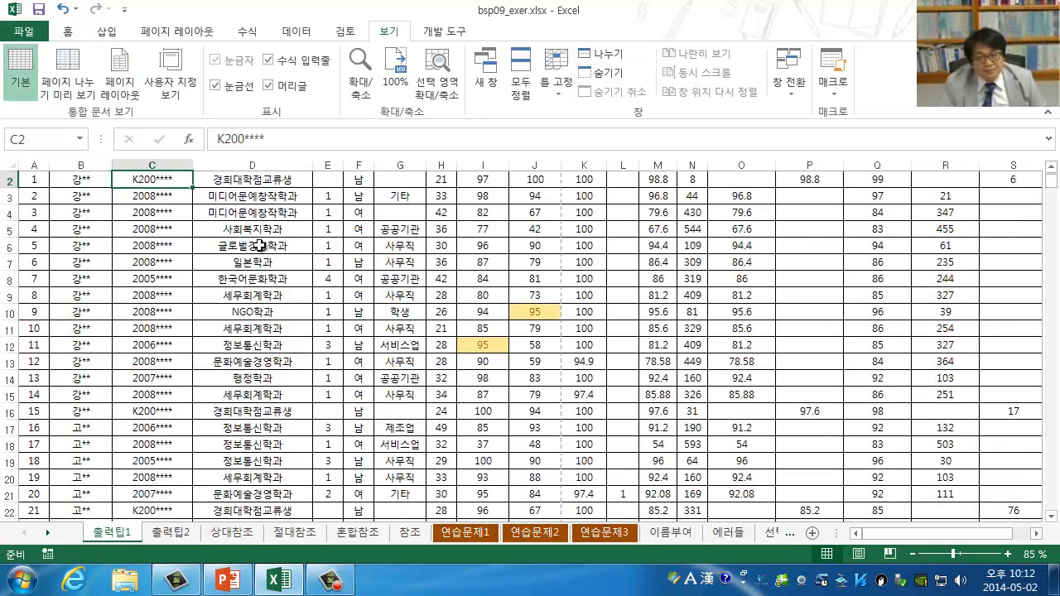
Open the print preview of the 출력팁1 sheet and compare the heading row on page 1 with pages 2 to 5
left_click(37, 30)
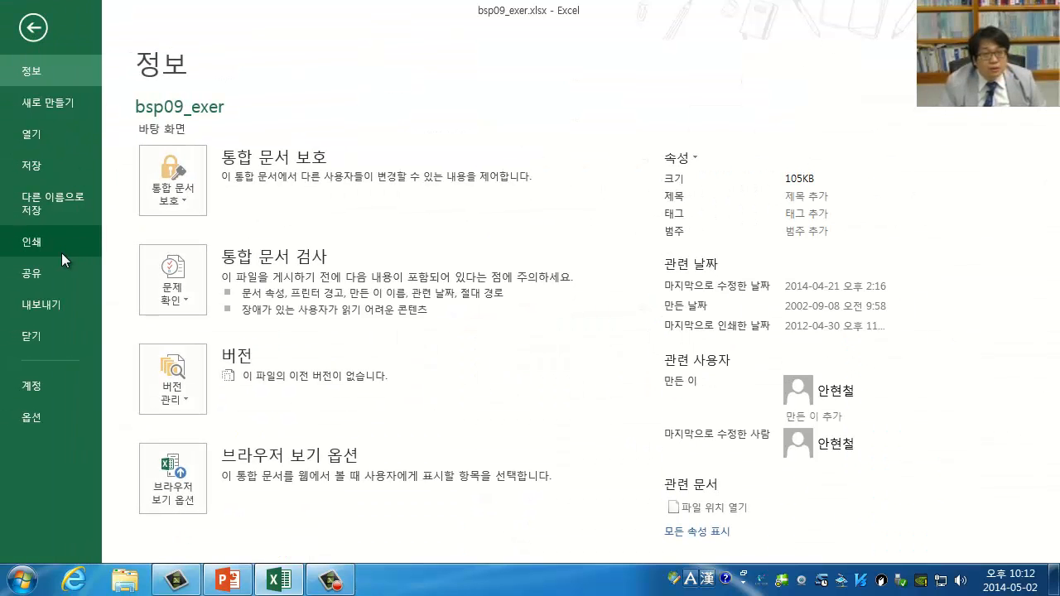
left_click(62, 254)
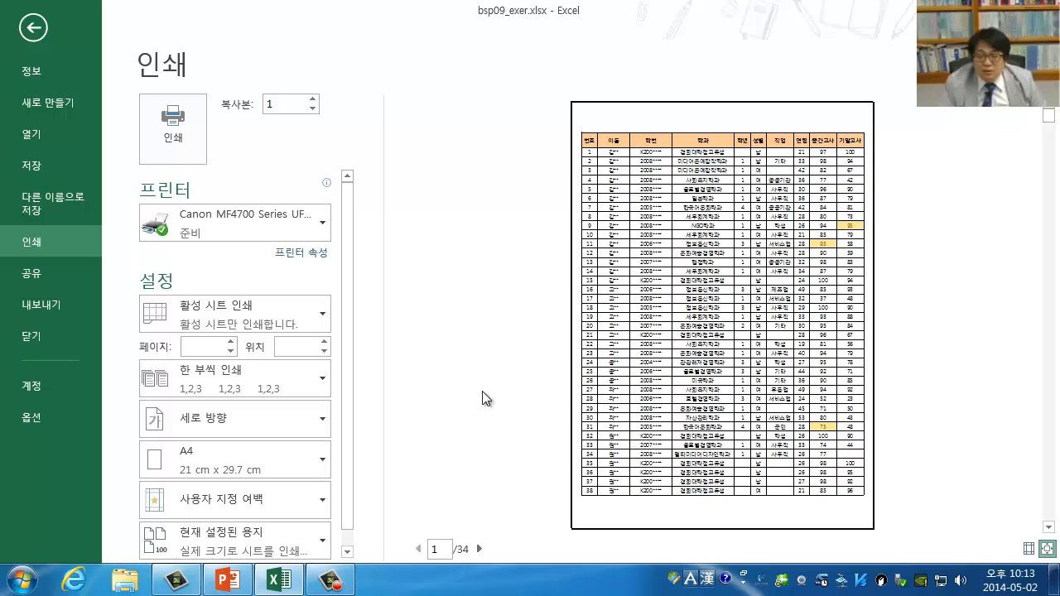
left_click(1048, 526)
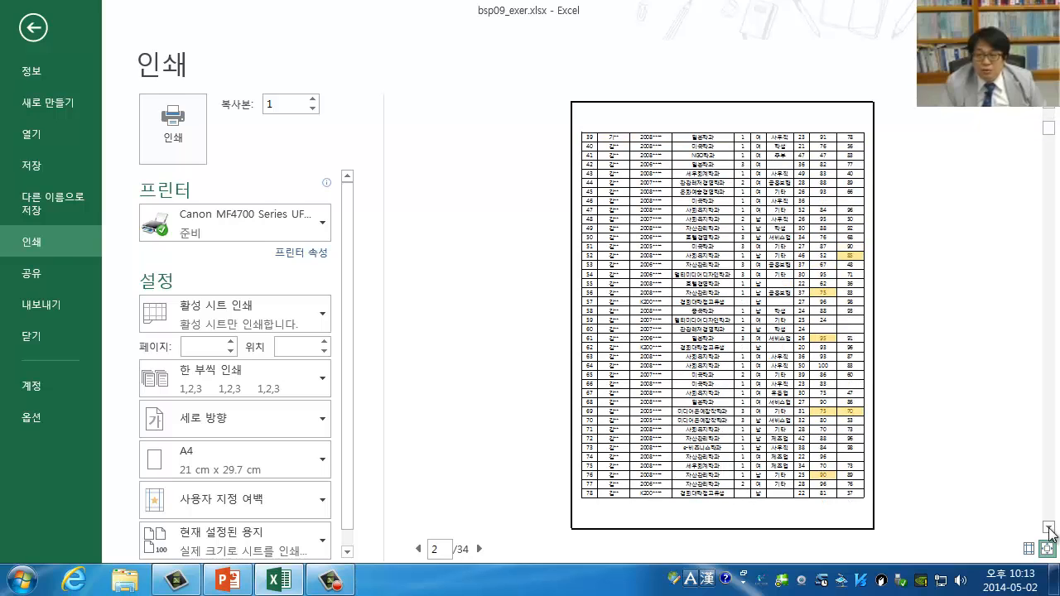
left_click(1049, 526)
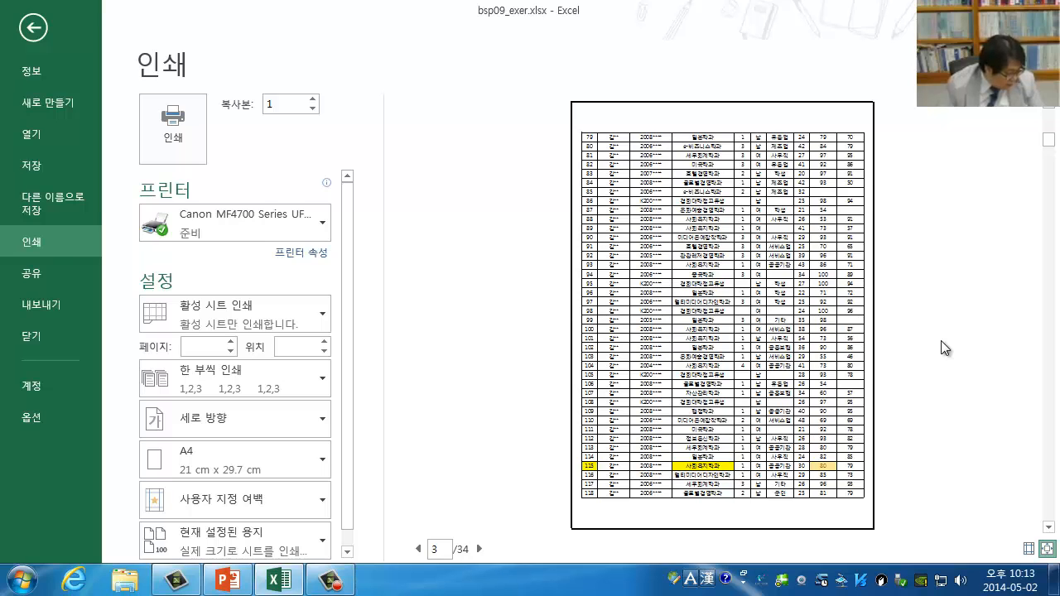
scroll(942, 389, "up", 1)
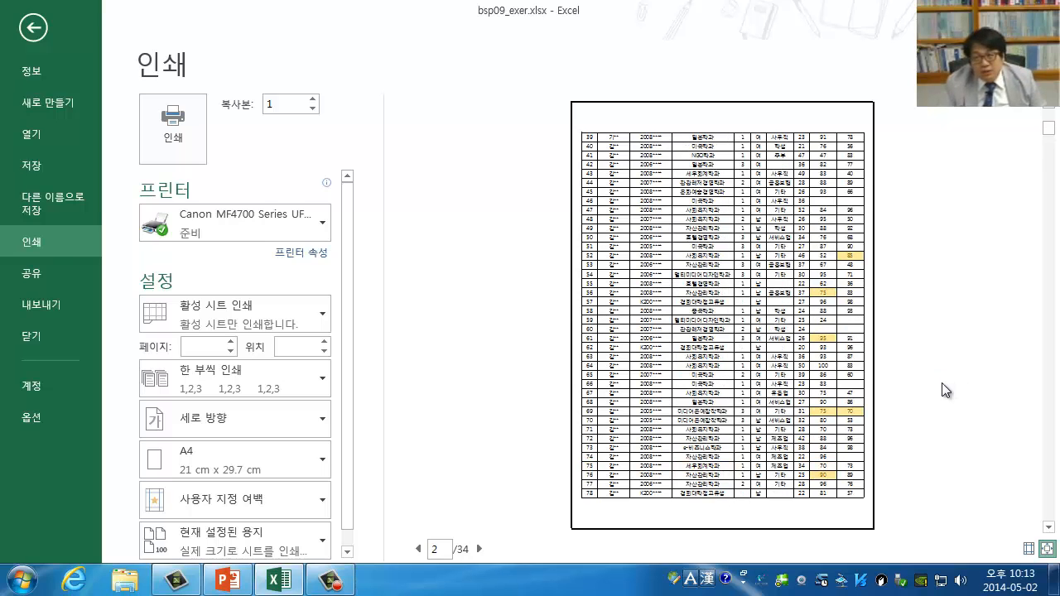
scroll(943, 390, "up", 1)
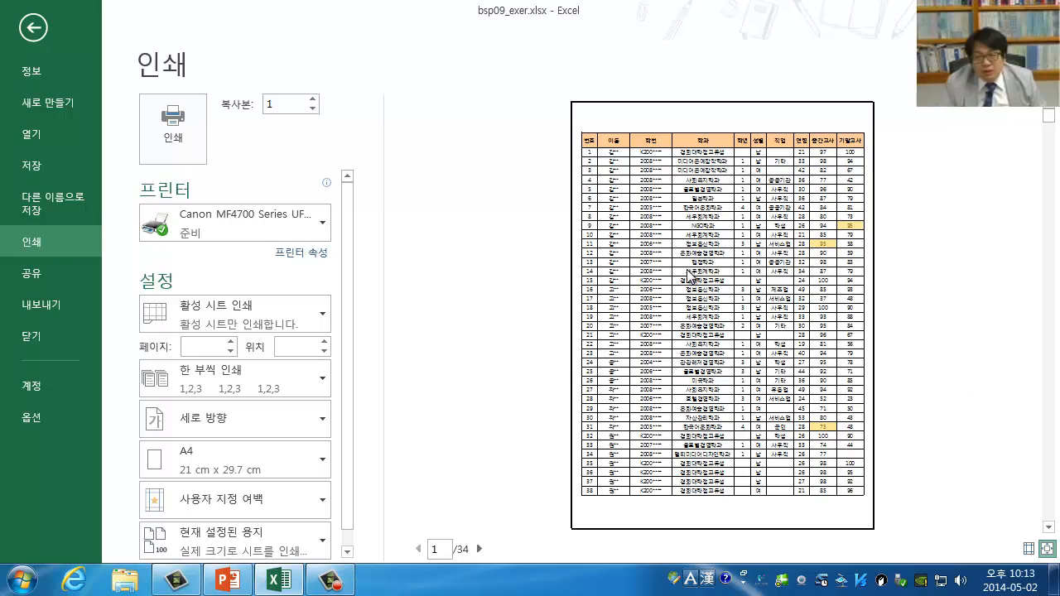
scroll(925, 316, "down", 1)
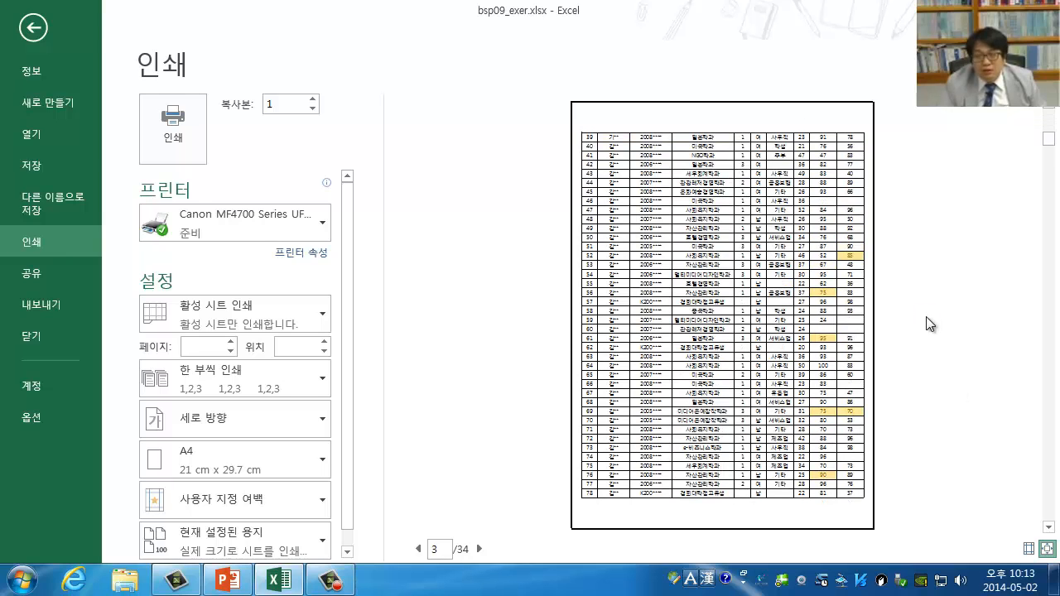
scroll(929, 323, "down", 2)
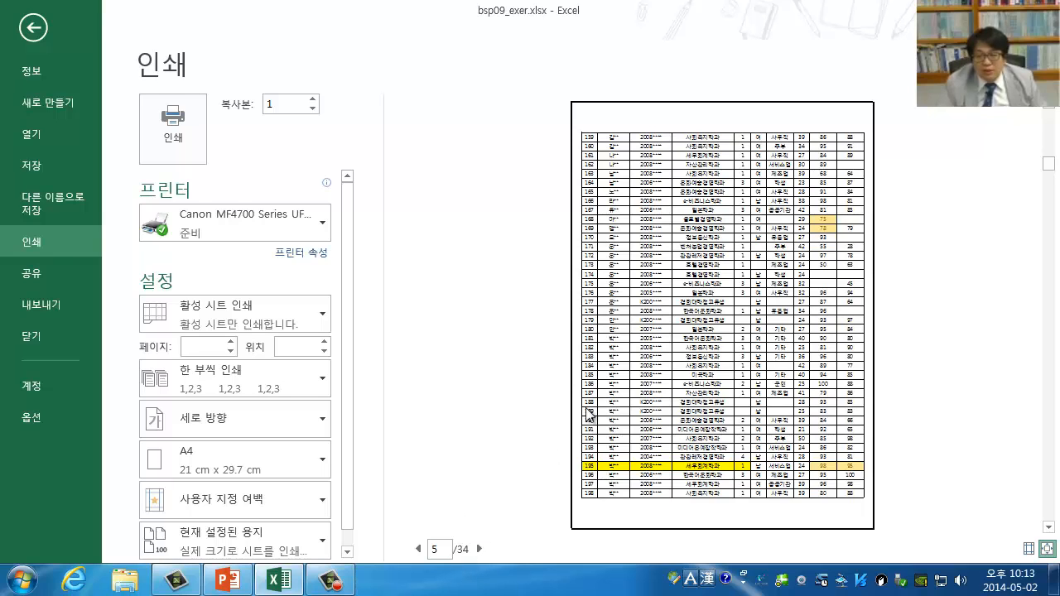
scroll(816, 281, "up", 4)
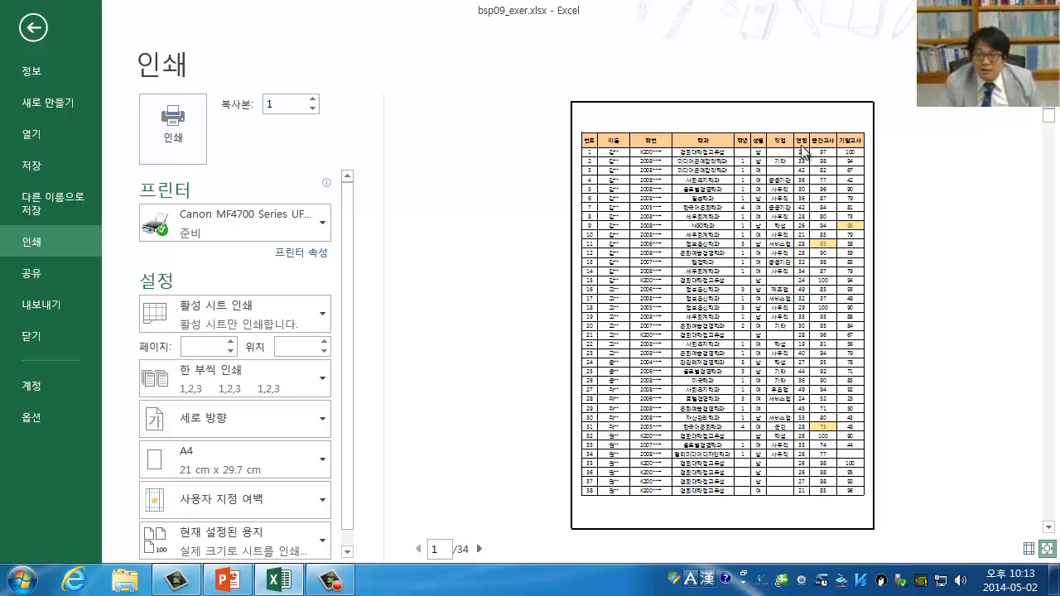
Page through the print preview as far as page 29 and back to page 7, examining how the remaining columns are split across pages
scroll(810, 189, "down", 2)
scroll(810, 189, "down", 8)
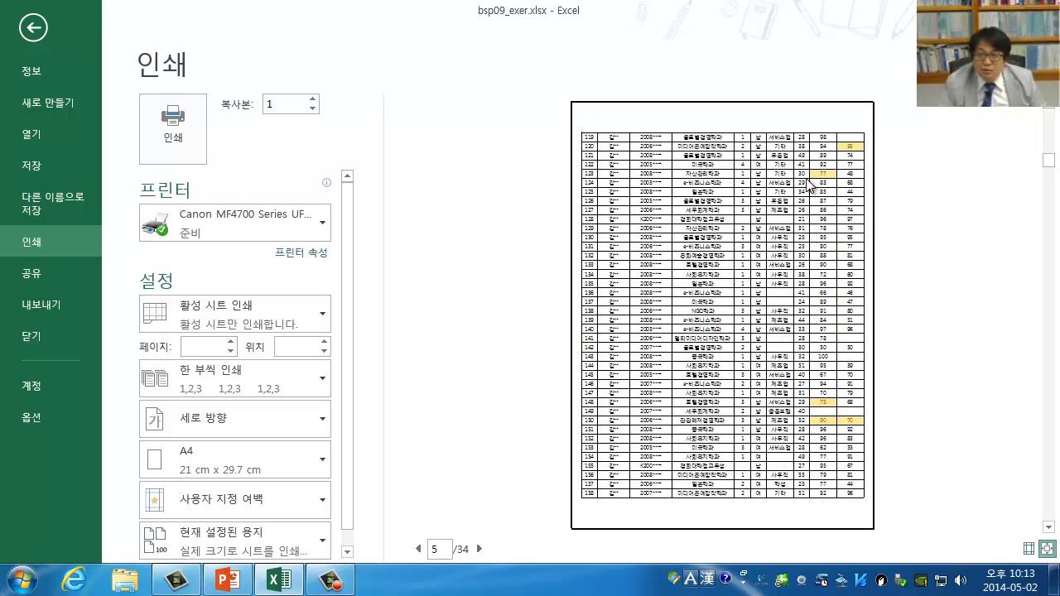
scroll(800, 193, "down", 9)
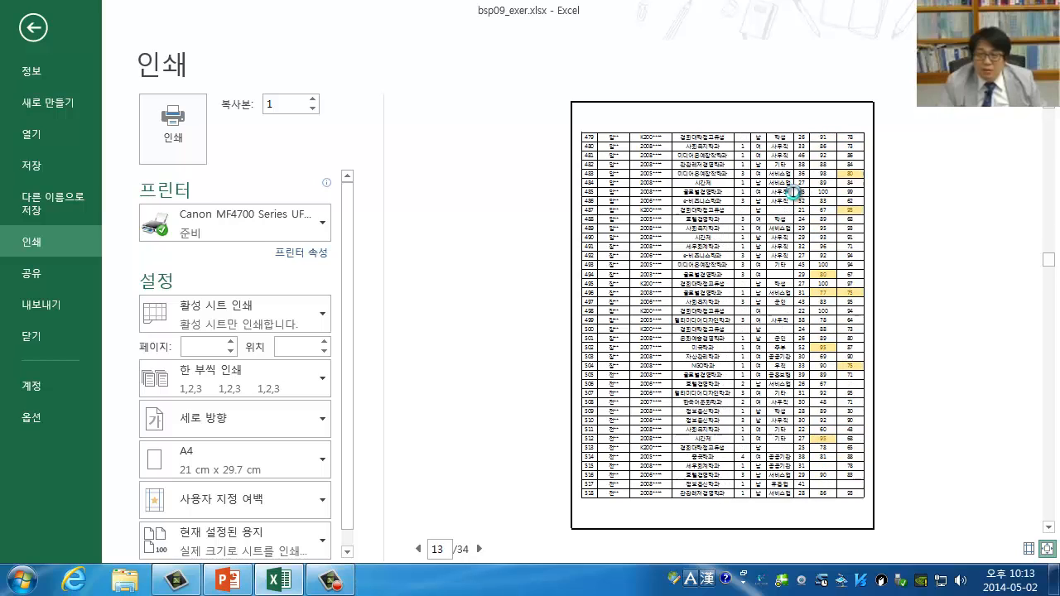
scroll(798, 317, "up", 5)
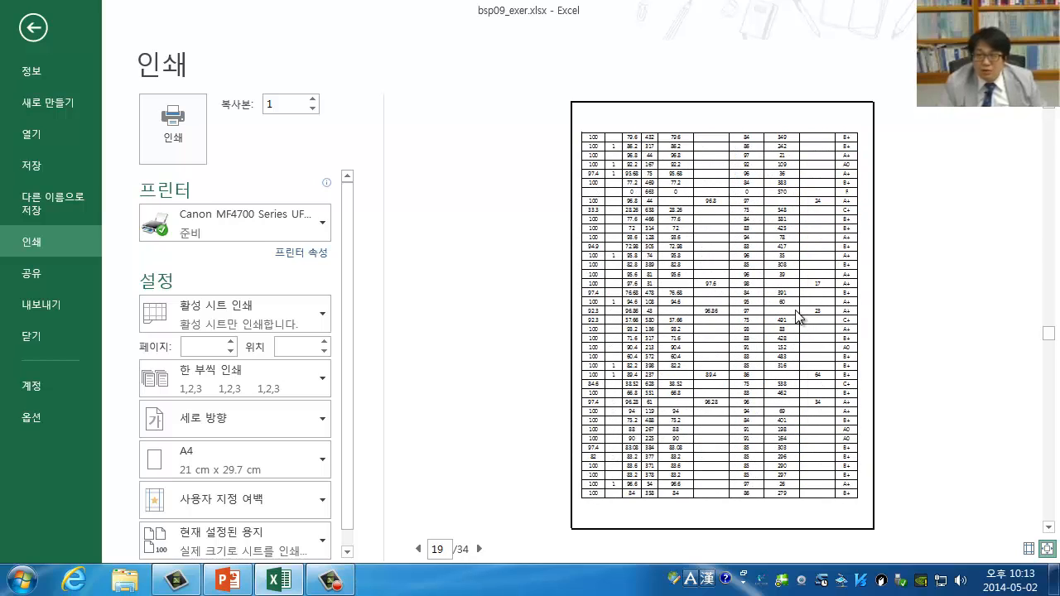
scroll(798, 317, "down", 2)
scroll(798, 316, "down", 2)
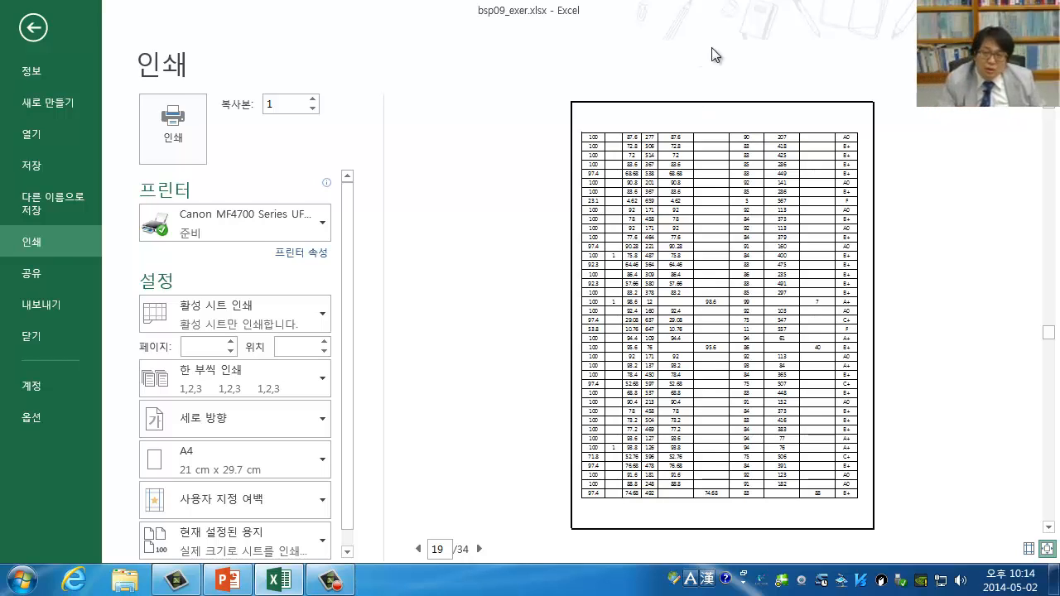
scroll(795, 273, "down", 8)
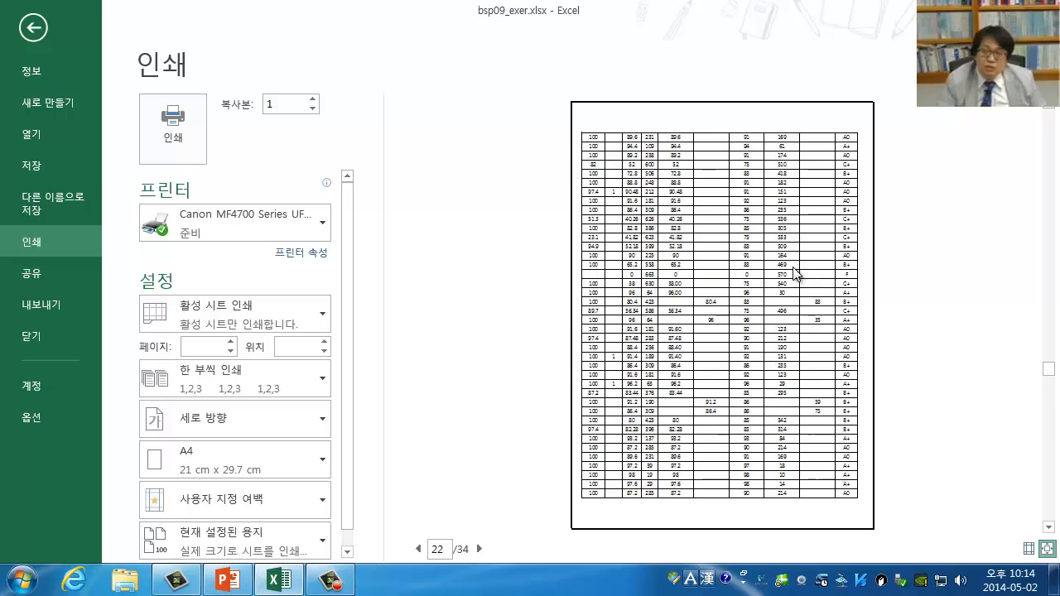
scroll(795, 273, "down", 2)
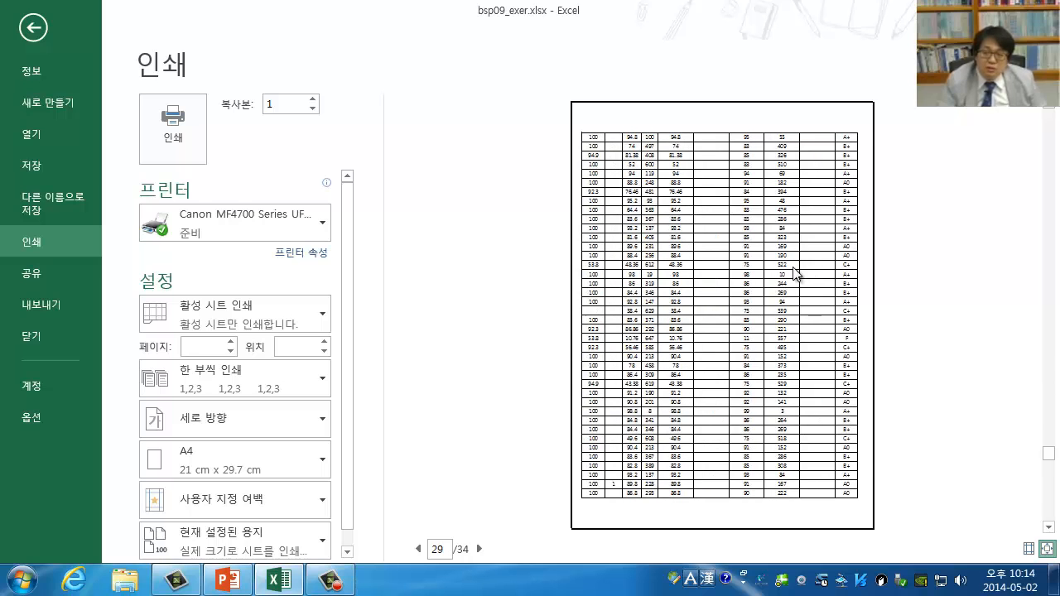
scroll(795, 273, "up", 4)
scroll(795, 273, "up", 4)
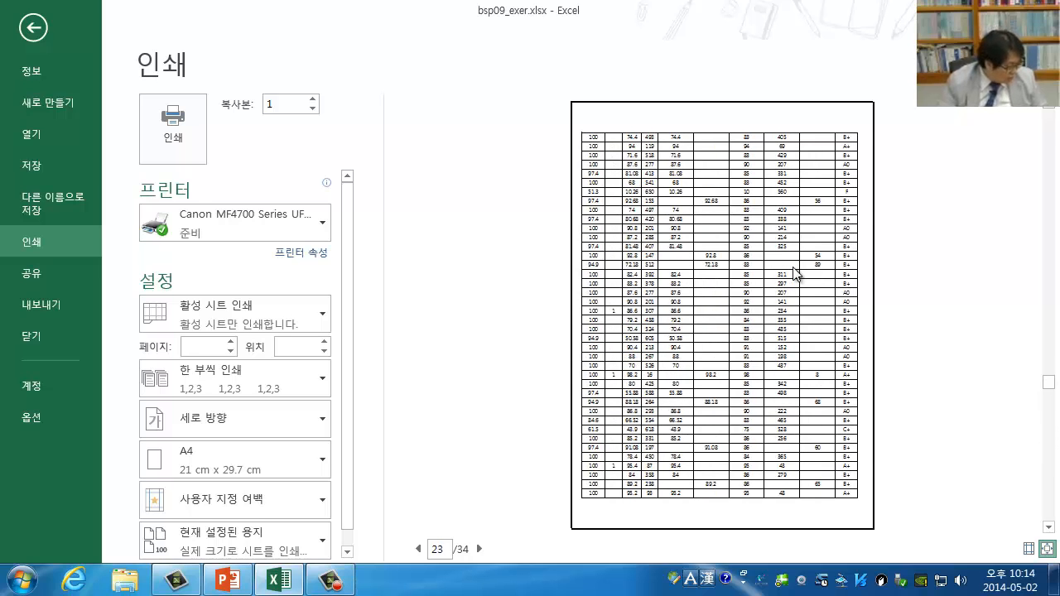
scroll(795, 273, "up", 5)
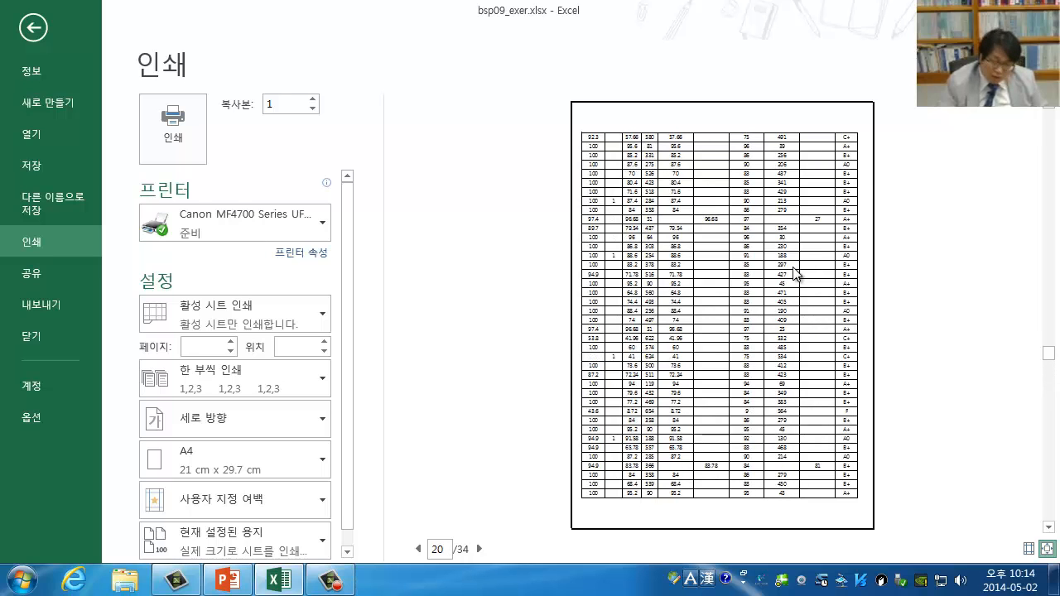
scroll(784, 266, "up", 9)
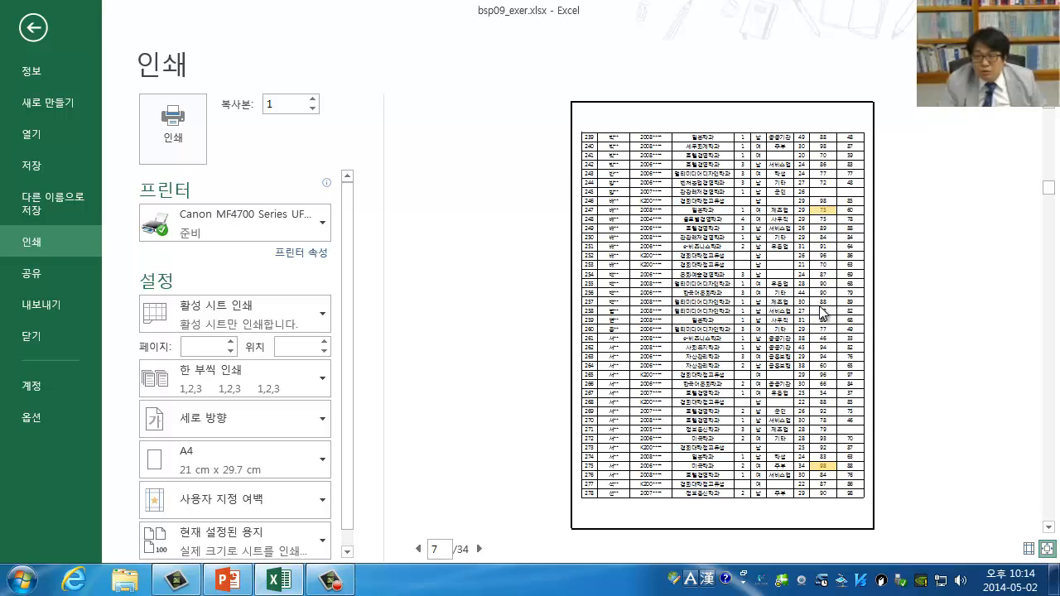
Enlarge page 7 in the print preview, restore the full-page display and return to the worksheet
left_click(824, 308)
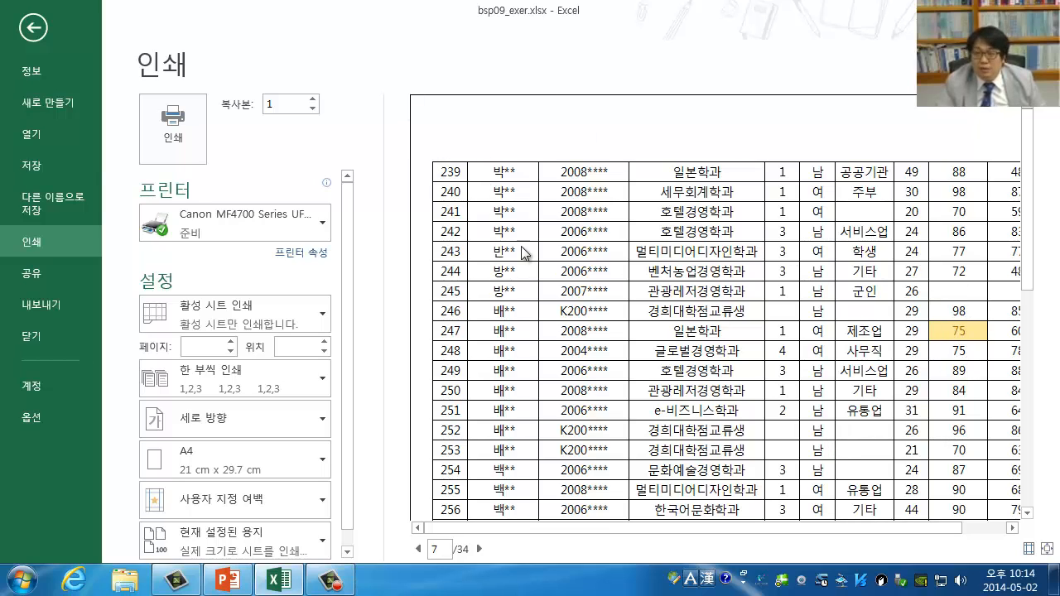
left_click(587, 304)
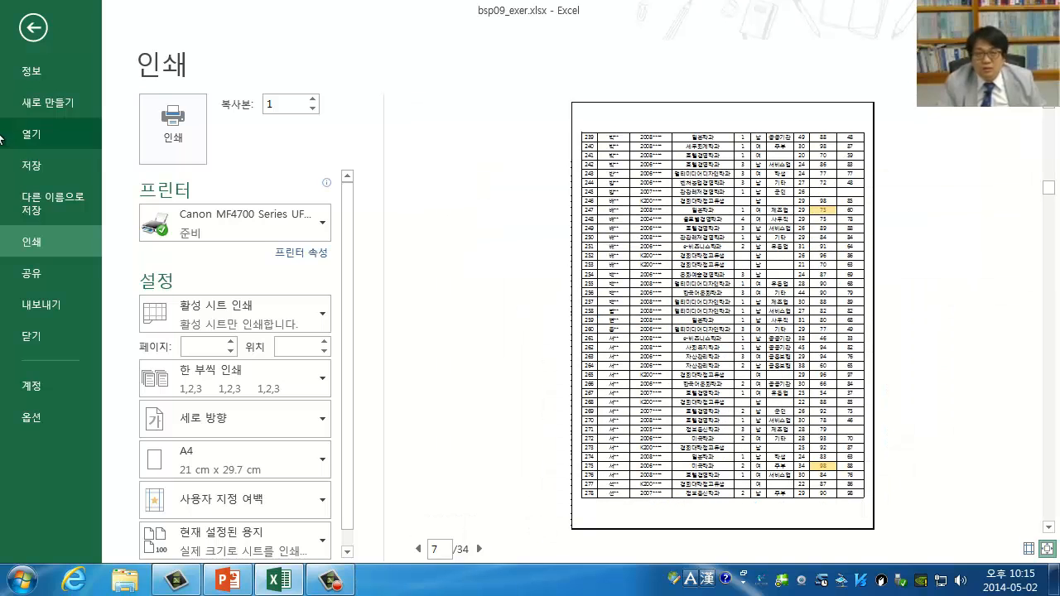
left_click(40, 35)
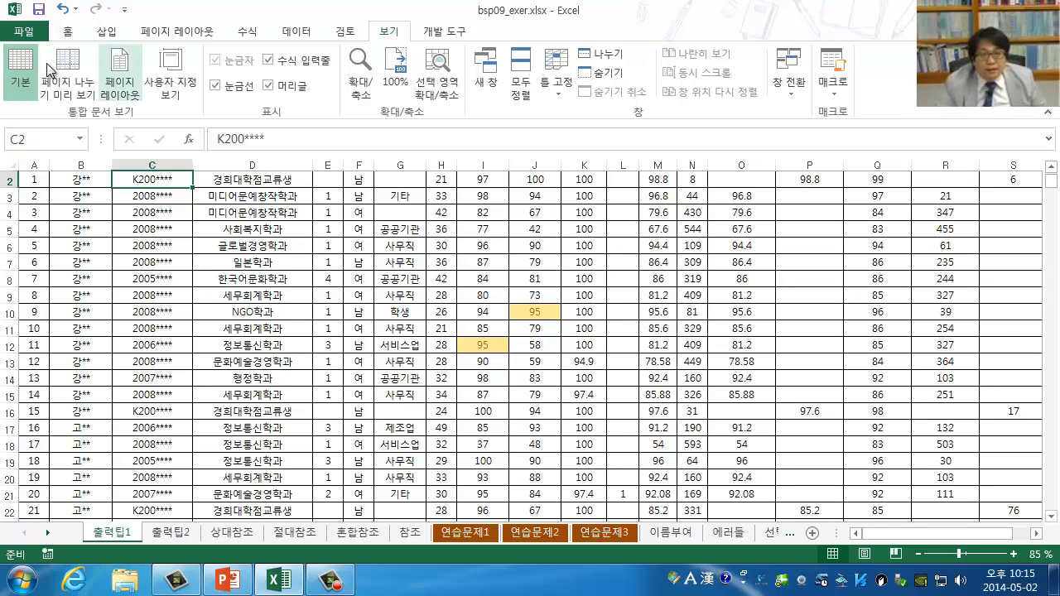
Reopen the print preview to check the printer and print settings, and go back to the worksheet
left_click(26, 38)
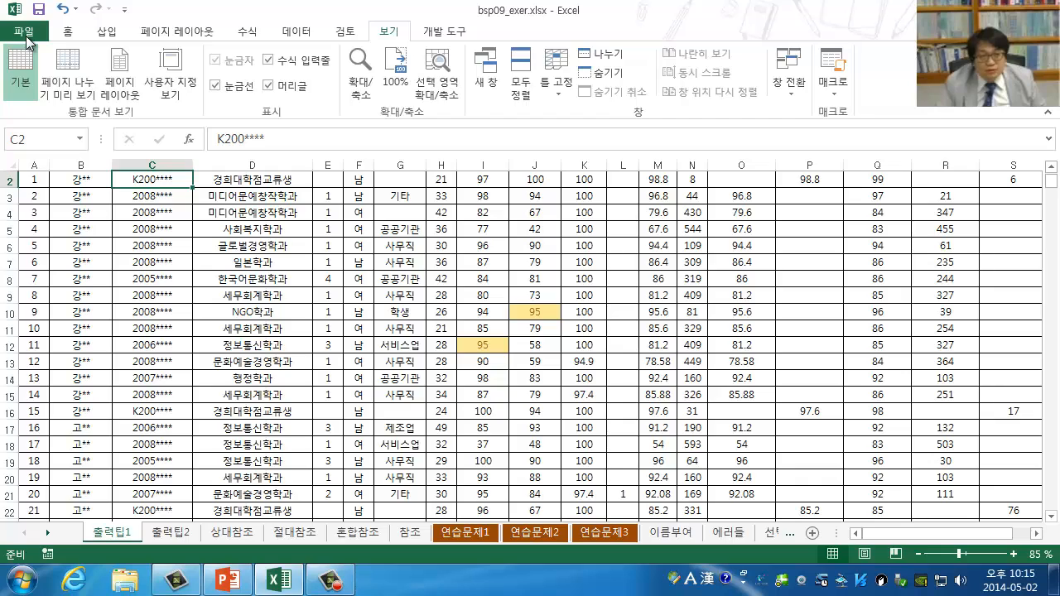
left_click(74, 247)
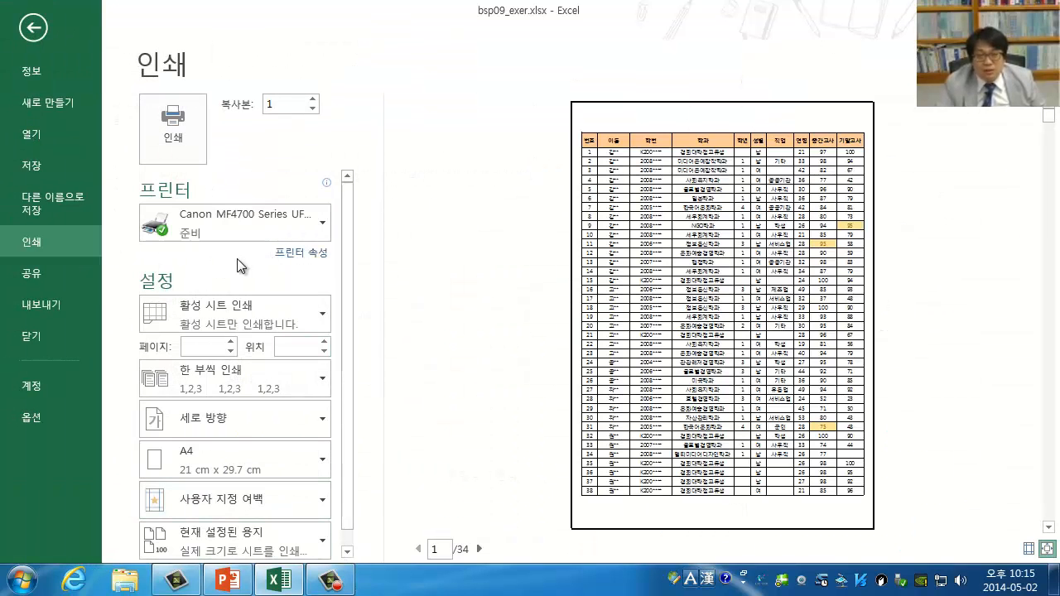
left_click(39, 31)
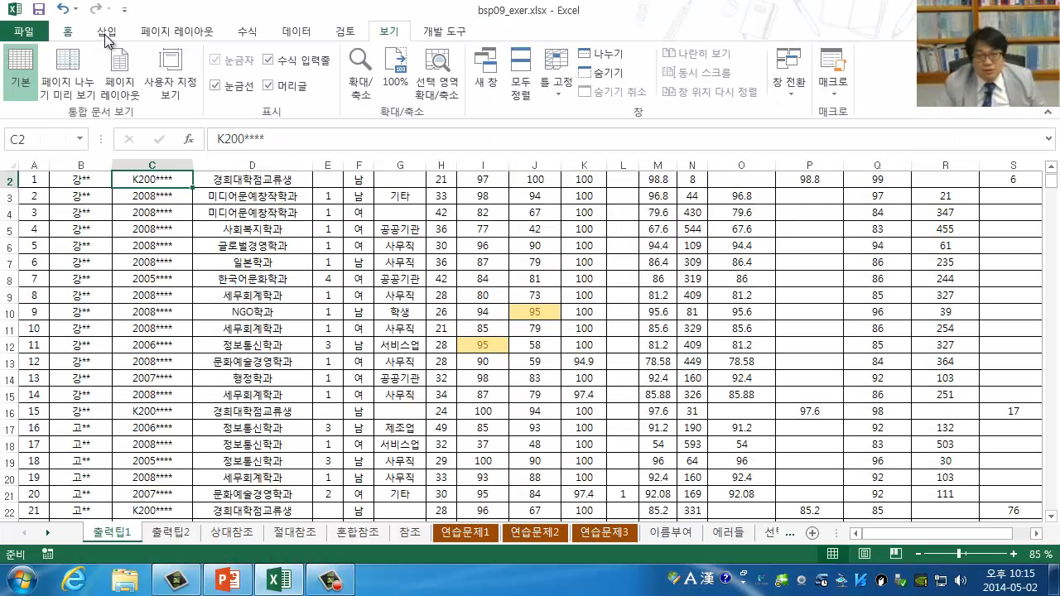
Set the page orientation to landscape (가로) in the page setup settings and apply it
left_click(192, 30)
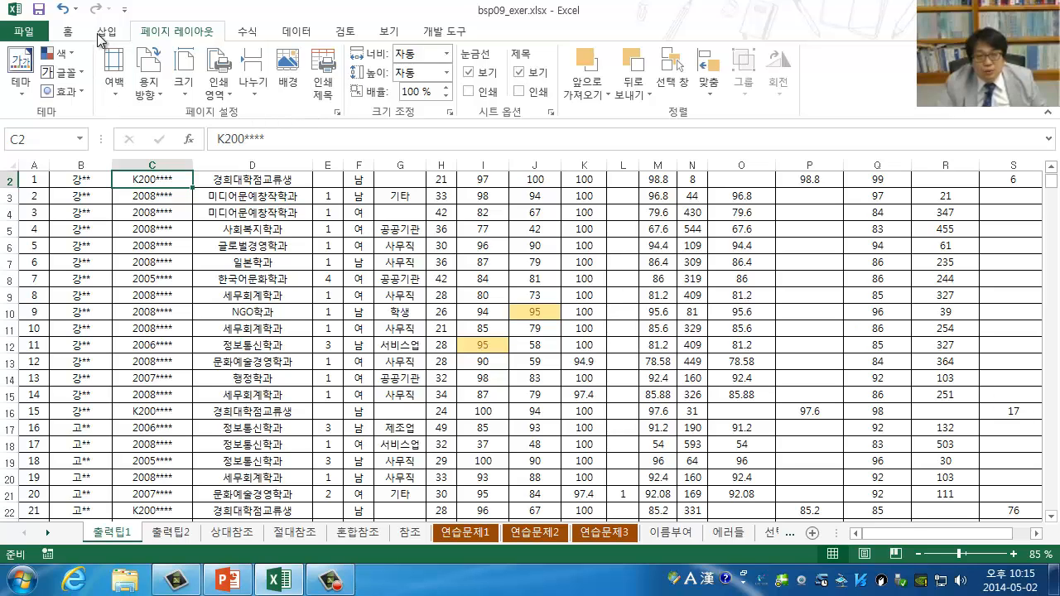
left_click(339, 114)
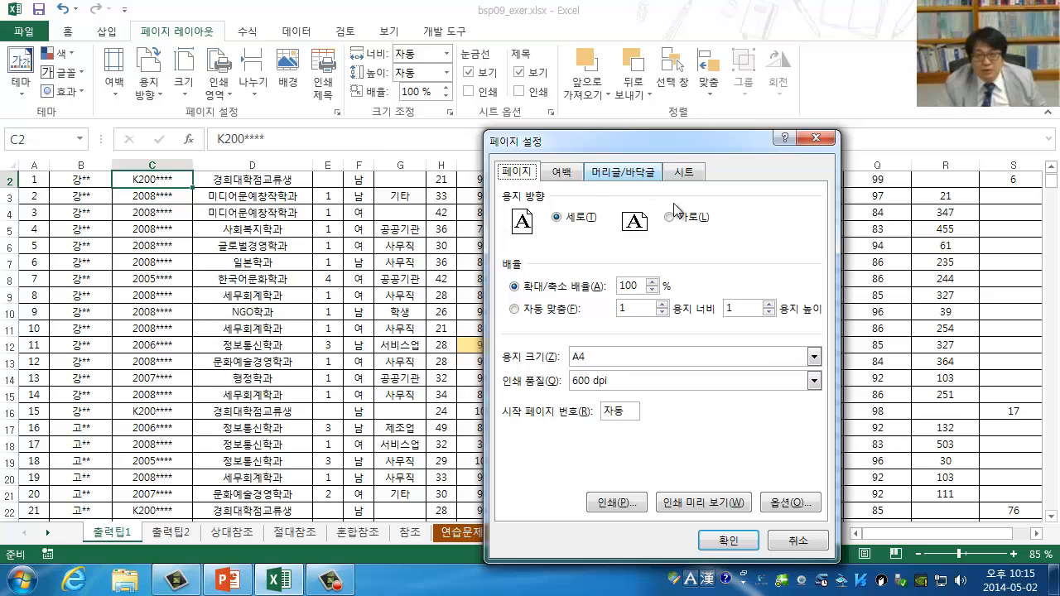
left_click_drag(659, 146, 497, 149)
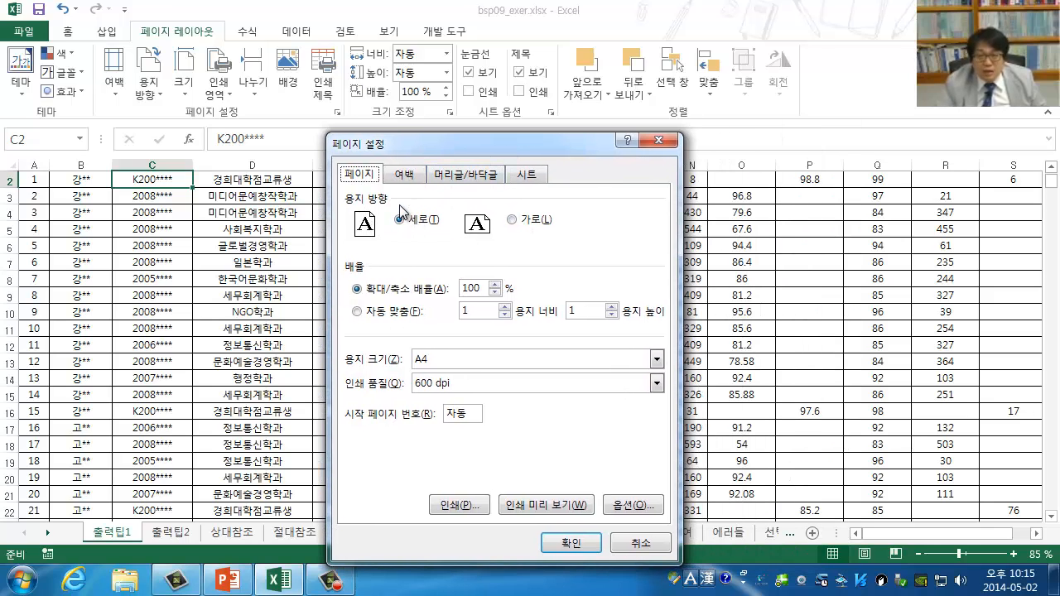
left_click(529, 222)
left_click(410, 222)
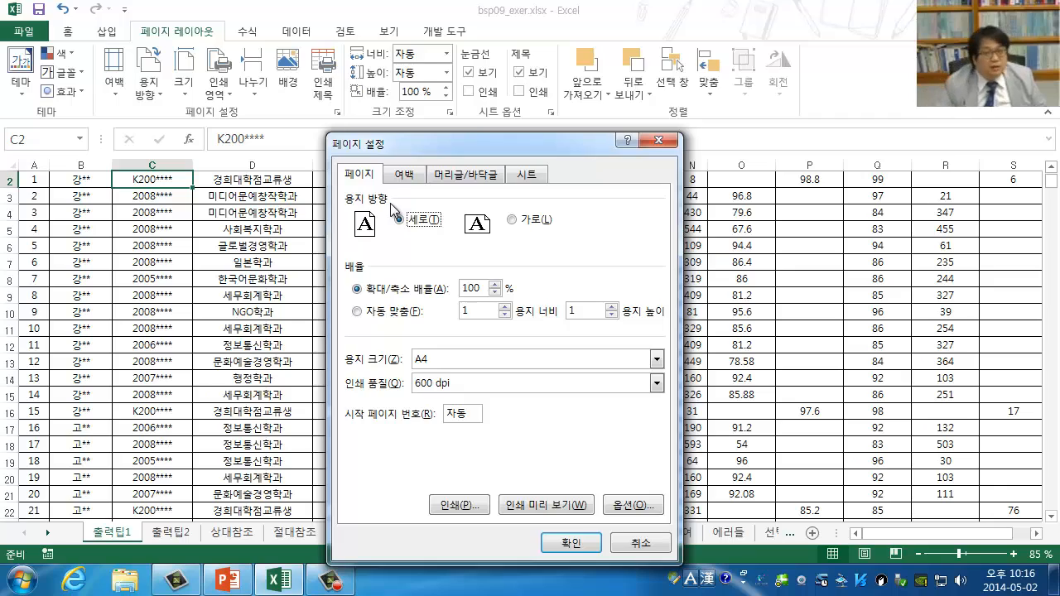
left_click(527, 224)
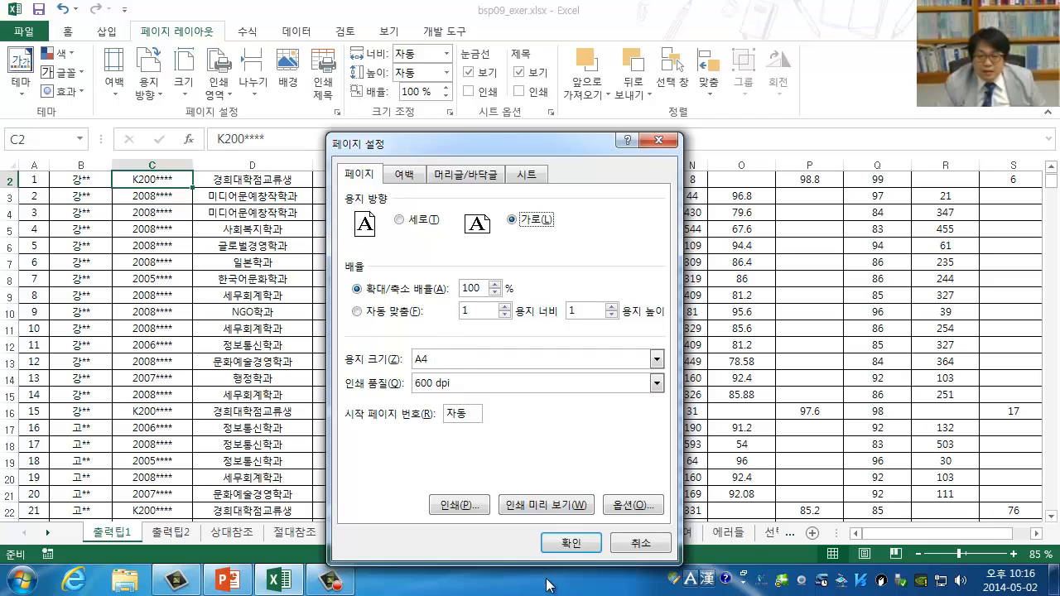
left_click(571, 543)
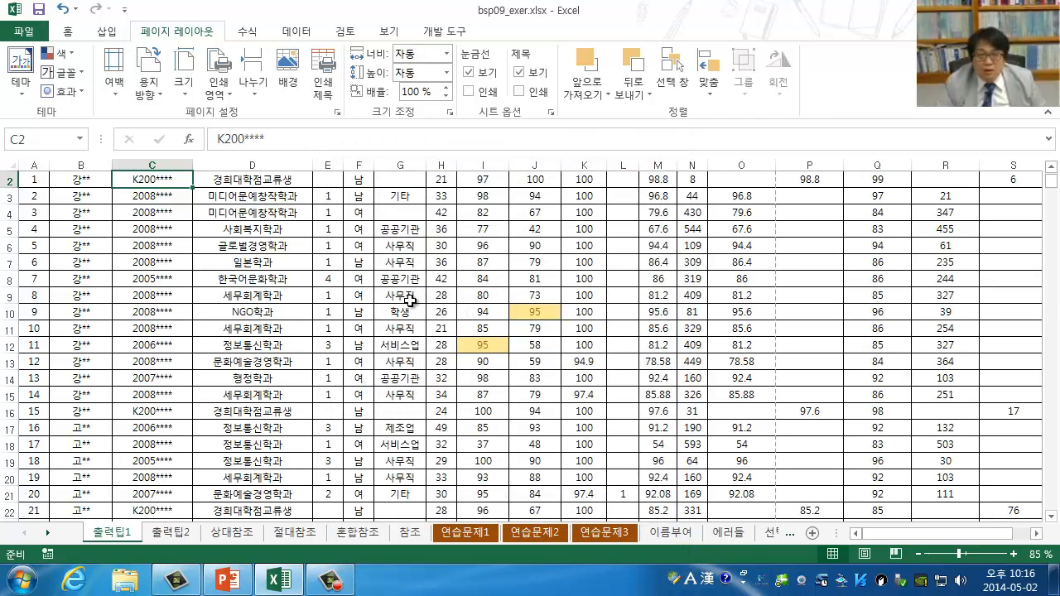
Reduce the print scale (배율) in stages to 75%, checking the vertical page break against the sheet's columns
scroll(540, 392, "up", 1)
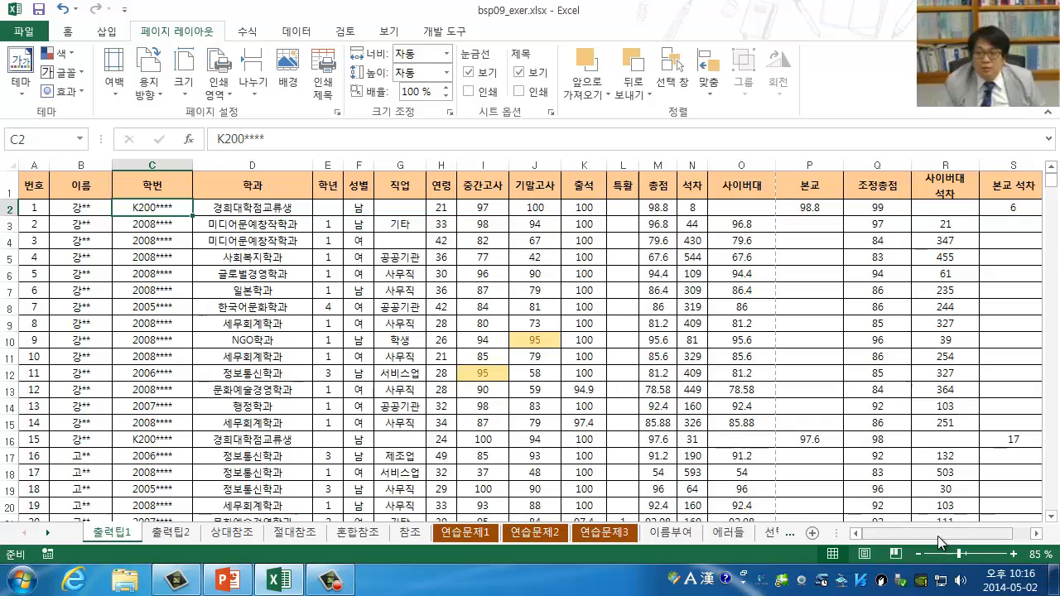
left_click_drag(939, 534, 973, 542)
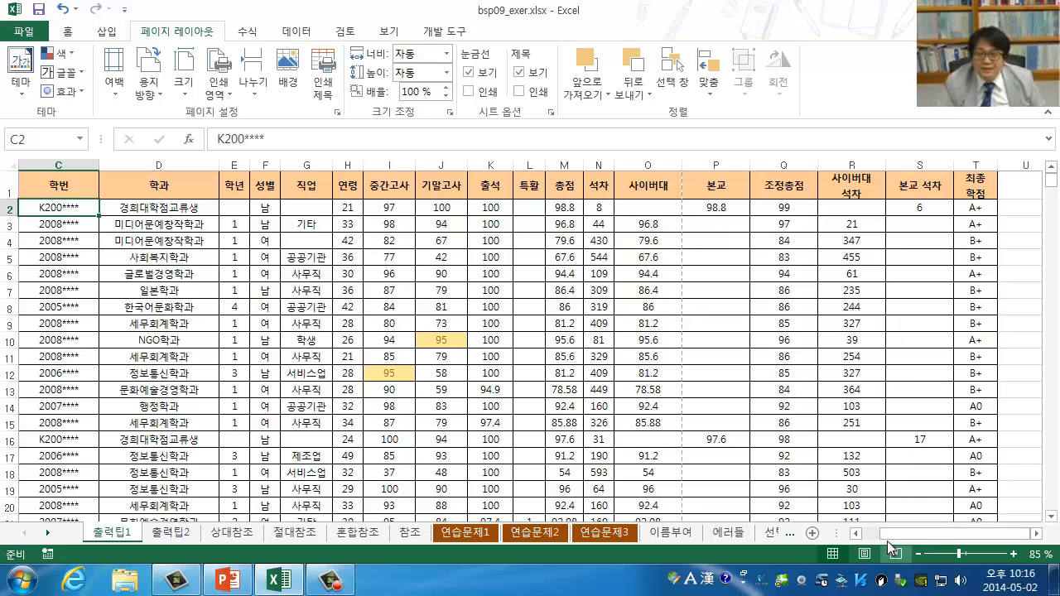
left_click_drag(901, 533, 872, 538)
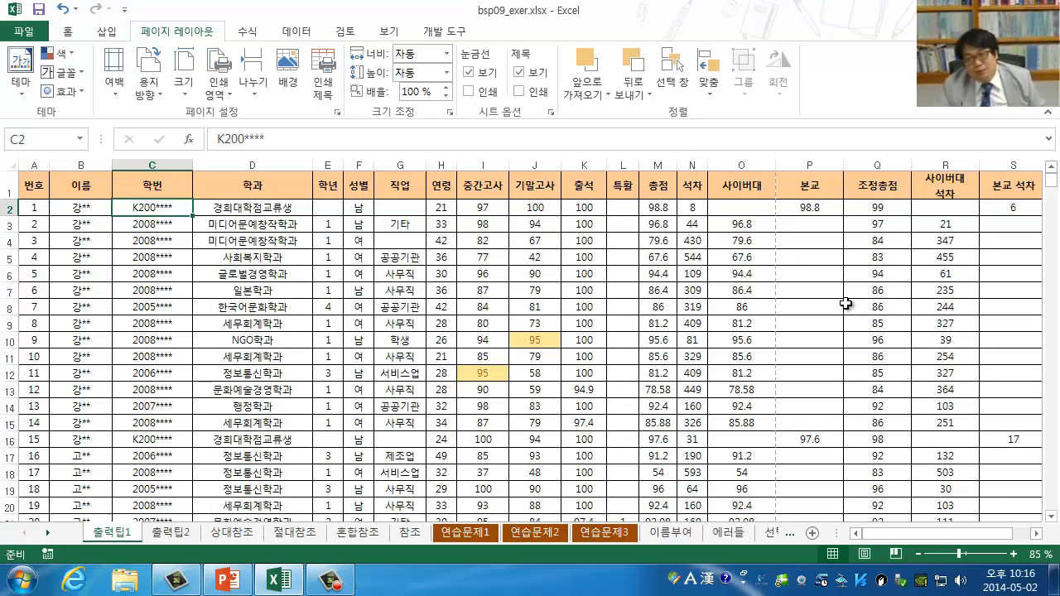
left_click(448, 98)
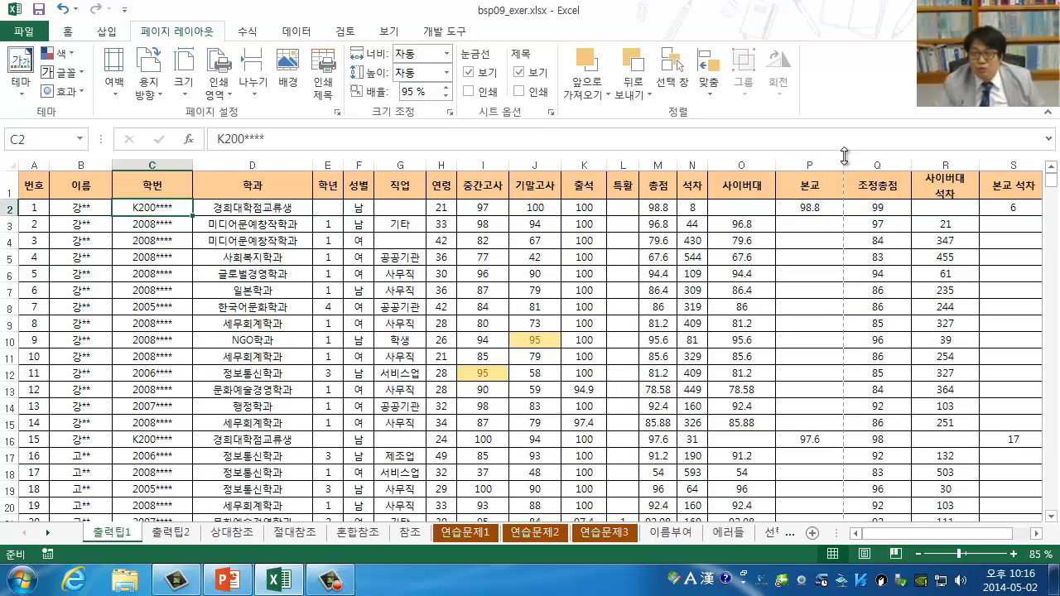
left_click(446, 97)
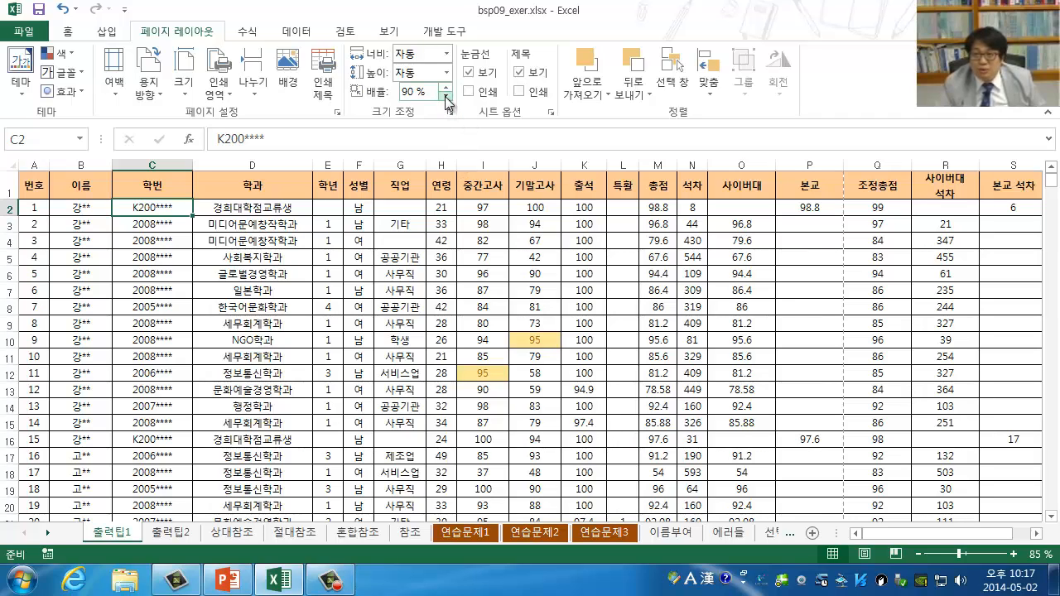
left_click(447, 97)
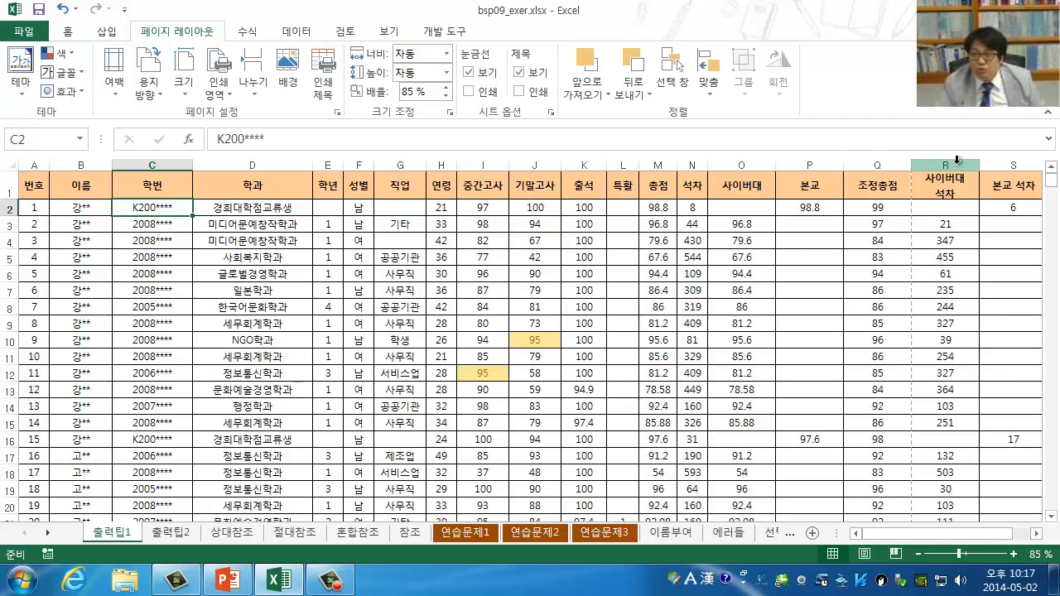
left_click(446, 97)
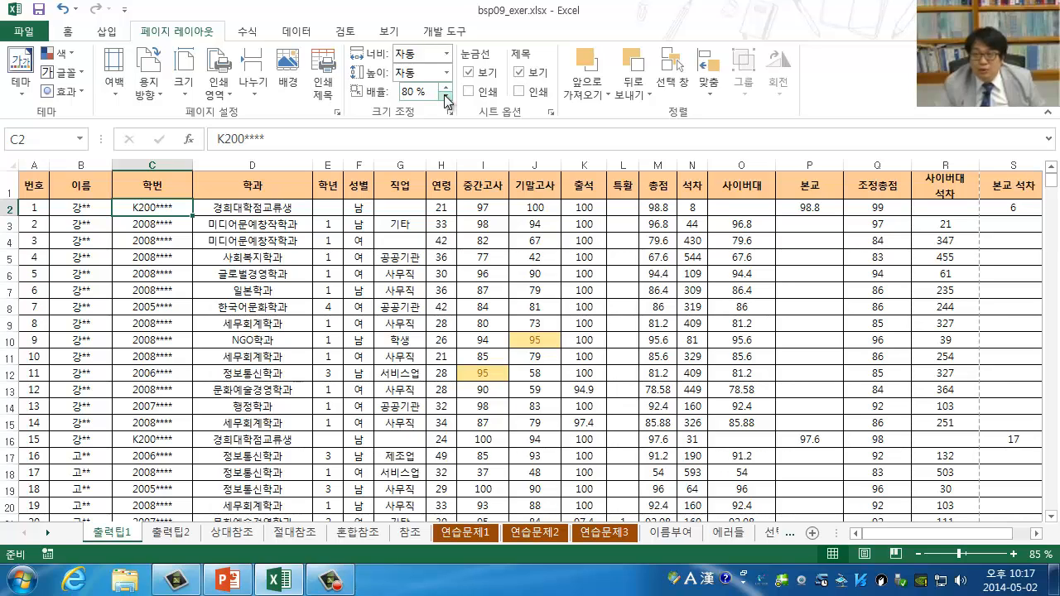
left_click(447, 97)
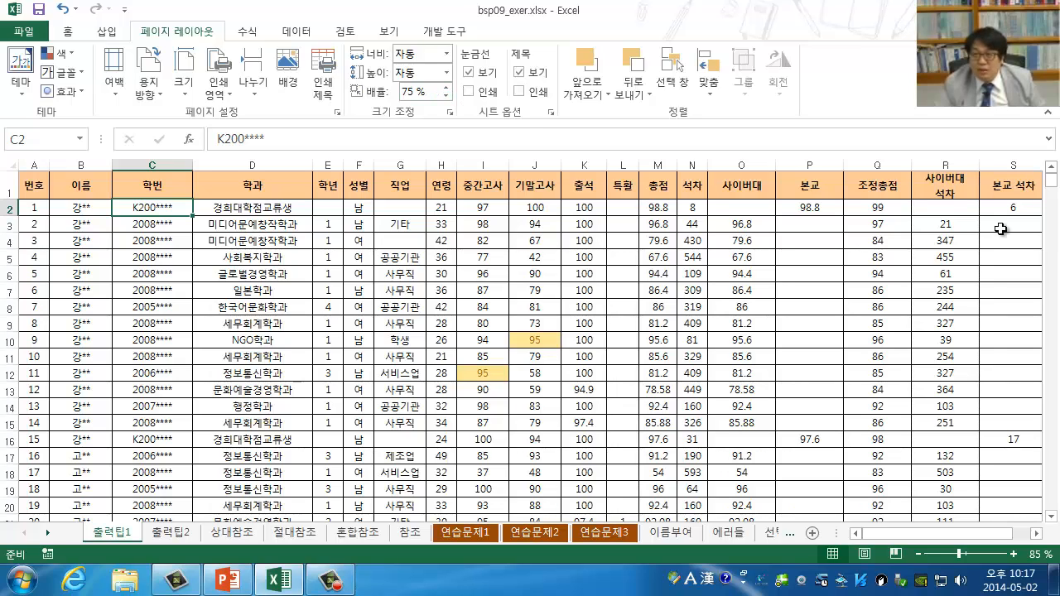
Check the page break beside the 최종 학점 column and set the print scale to 70%
left_click(1036, 534)
left_click(1037, 534)
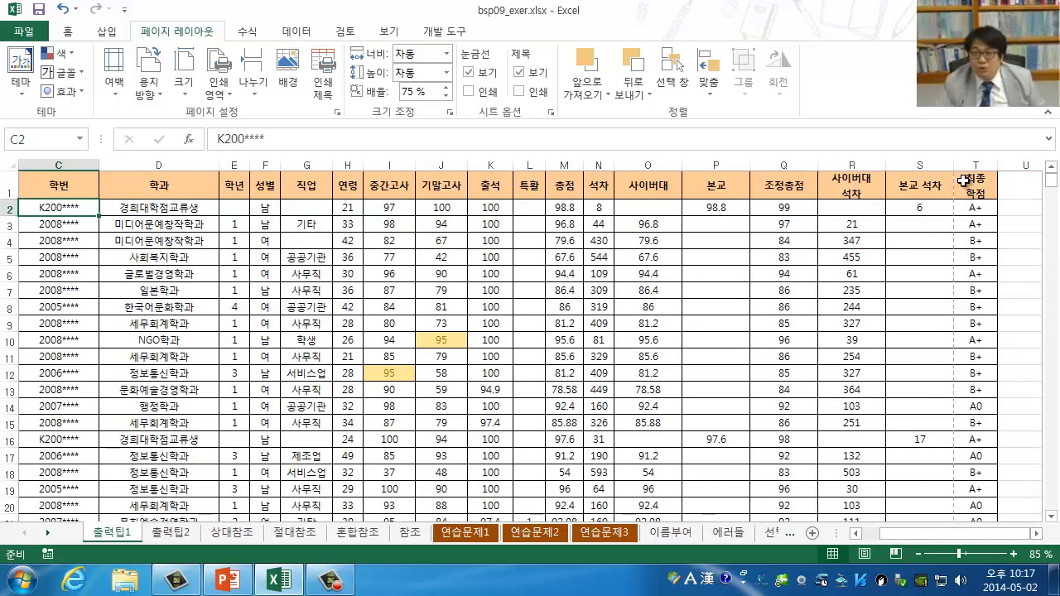
left_click_drag(953, 529, 931, 535)
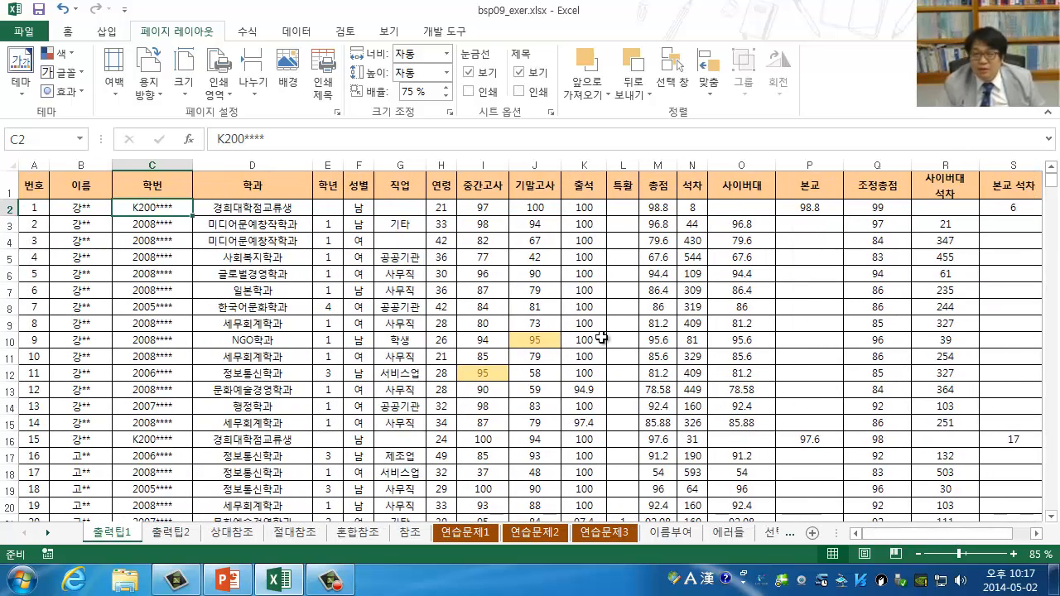
left_click(445, 97)
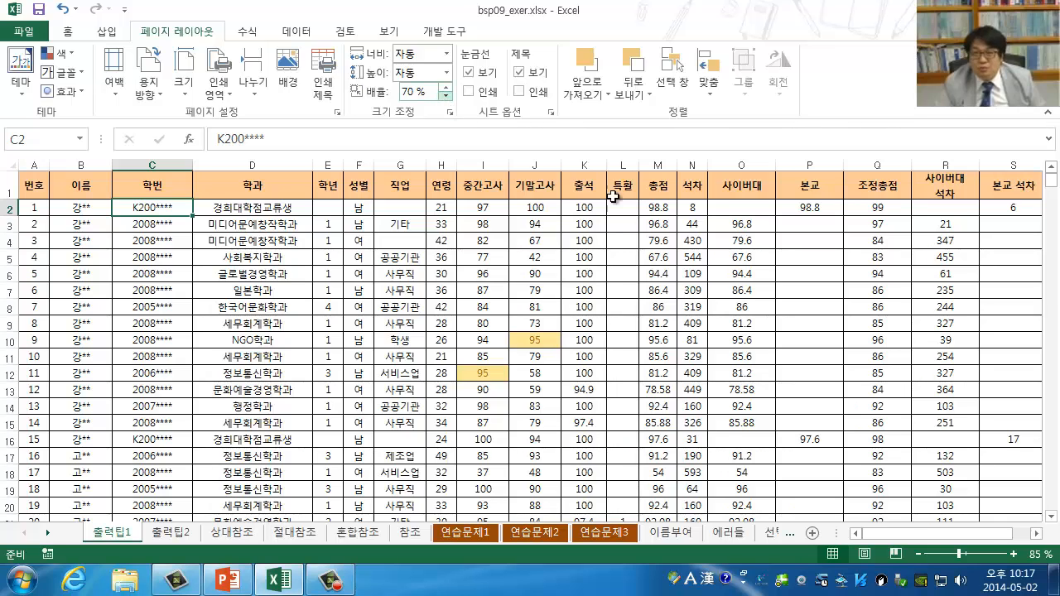
left_click_drag(900, 534, 919, 534)
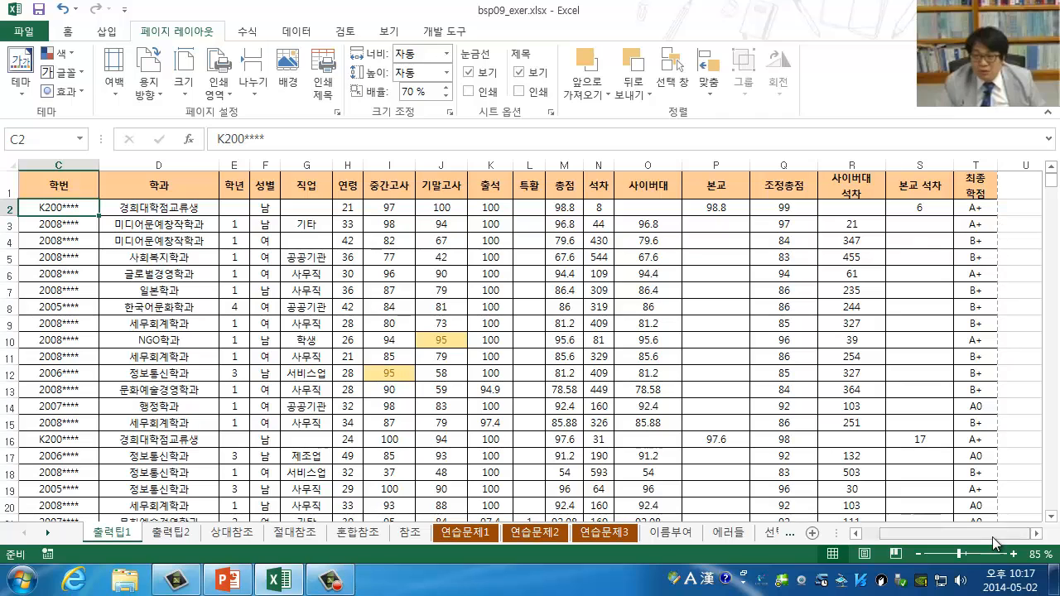
left_click_drag(991, 535, 918, 538)
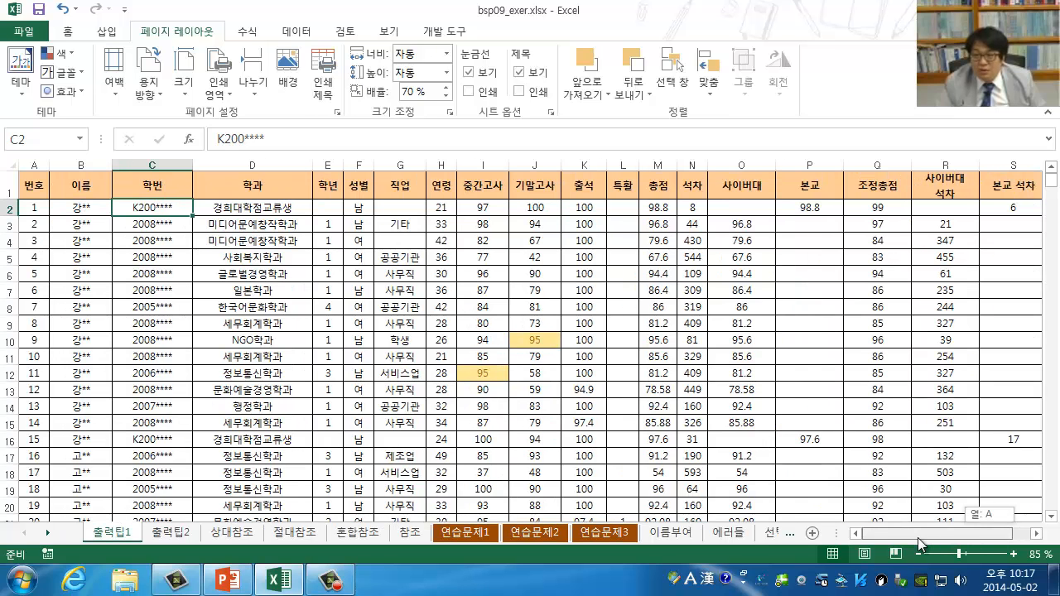
Open the print preview to examine how the scaled columns fit the landscape page, and return to the worksheet
left_click(12, 35)
left_click(63, 251)
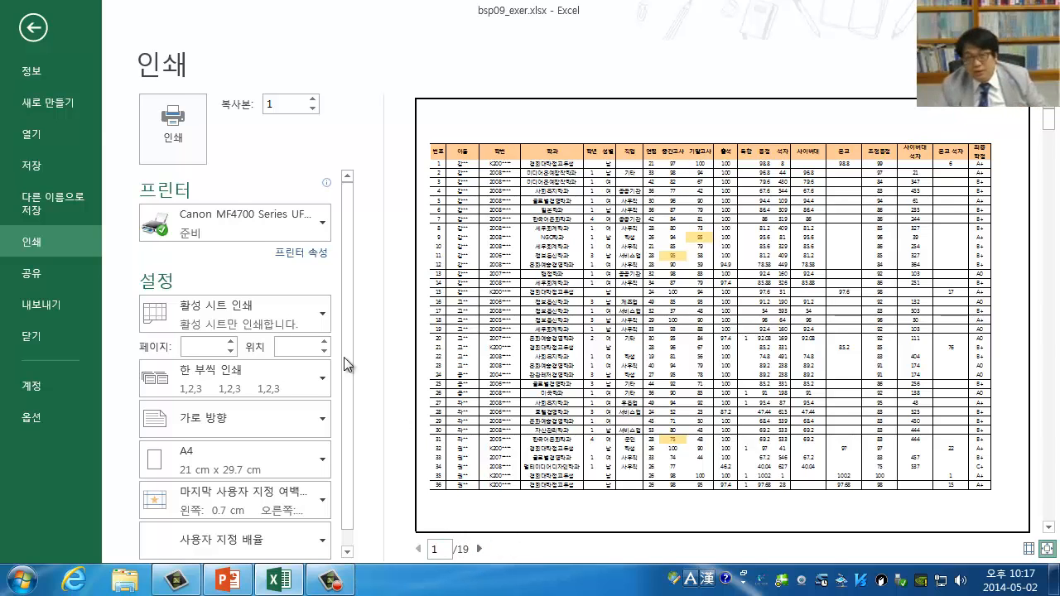
left_click(45, 36)
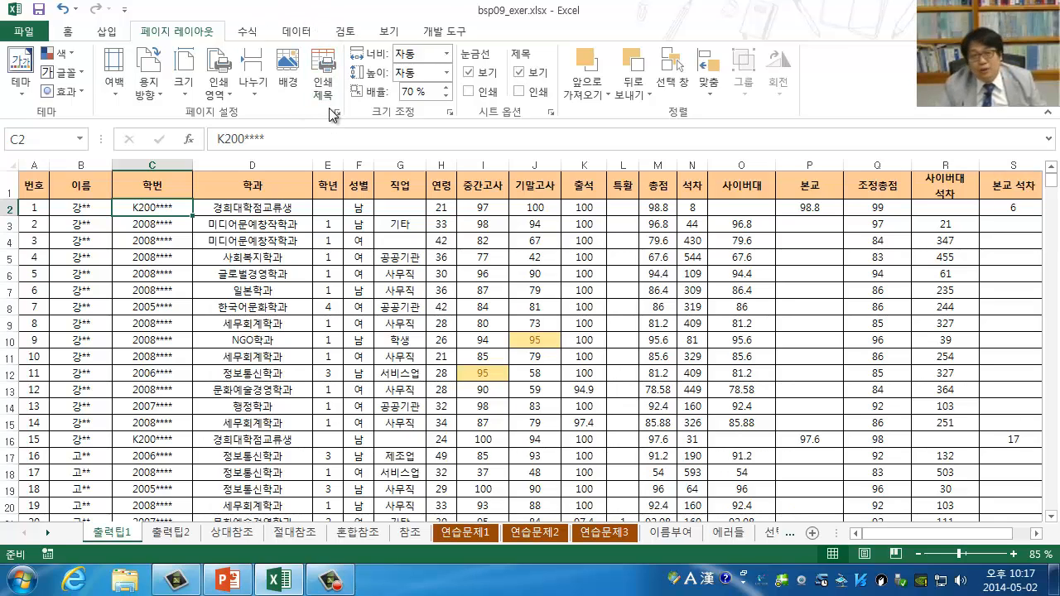
Apply the 좁게 (narrow) margin preset and check the page break beside the last column
left_click(121, 106)
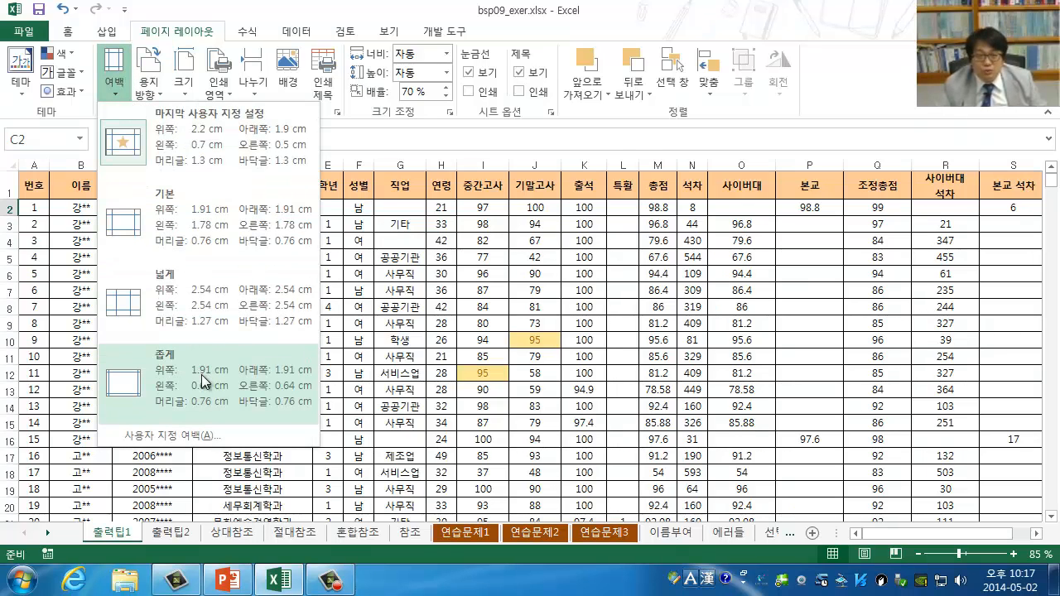
left_click(243, 9)
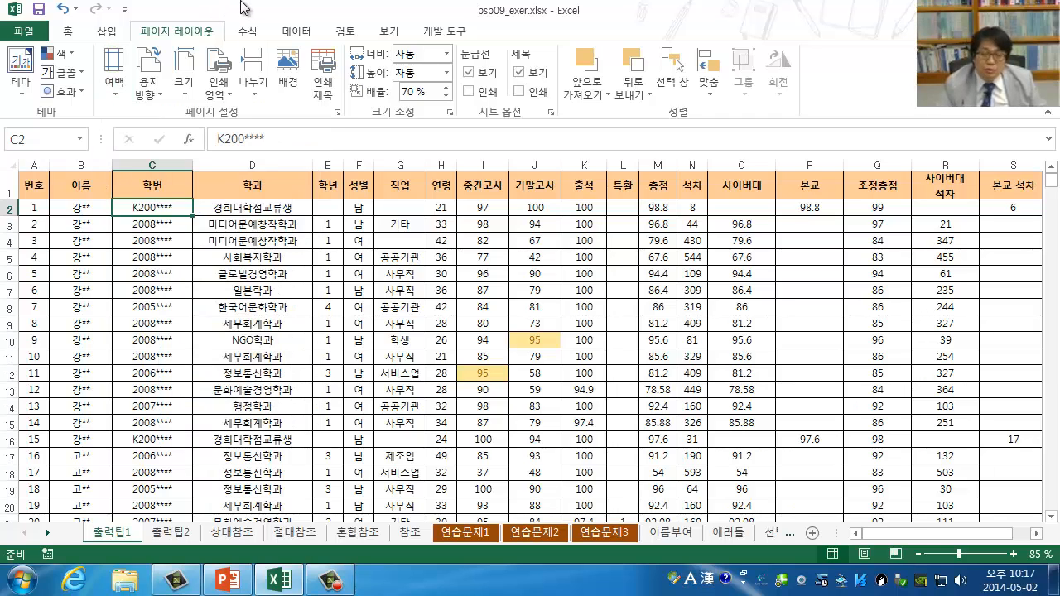
left_click(121, 89)
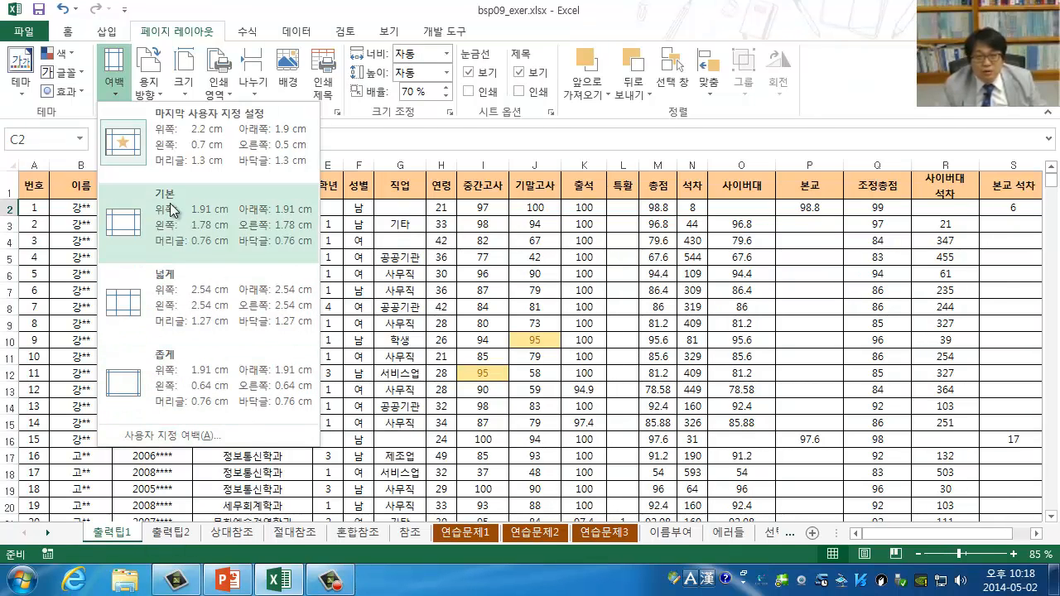
left_click(165, 318)
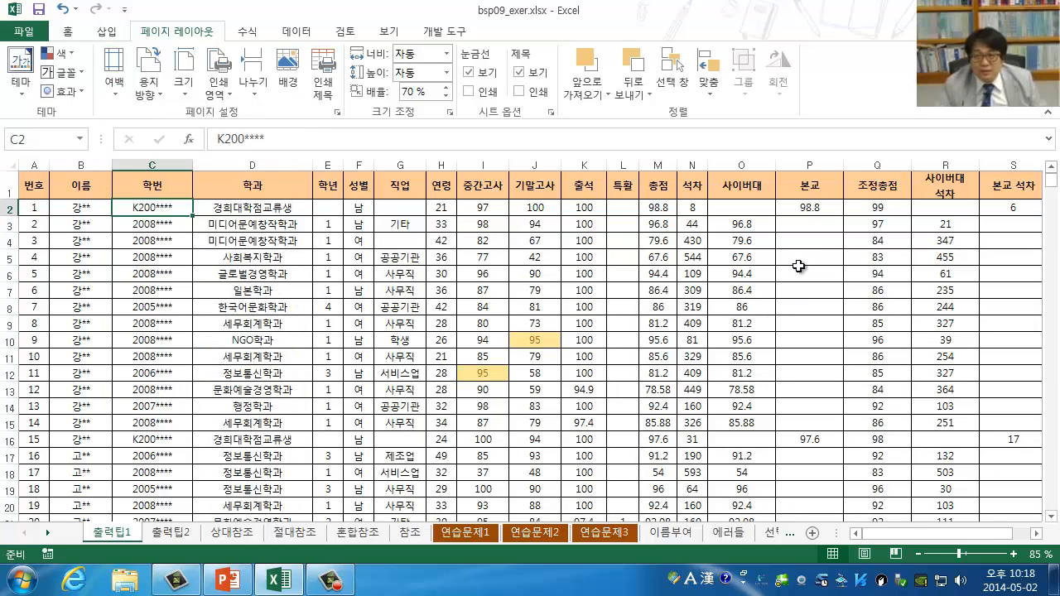
left_click_drag(891, 536, 911, 515)
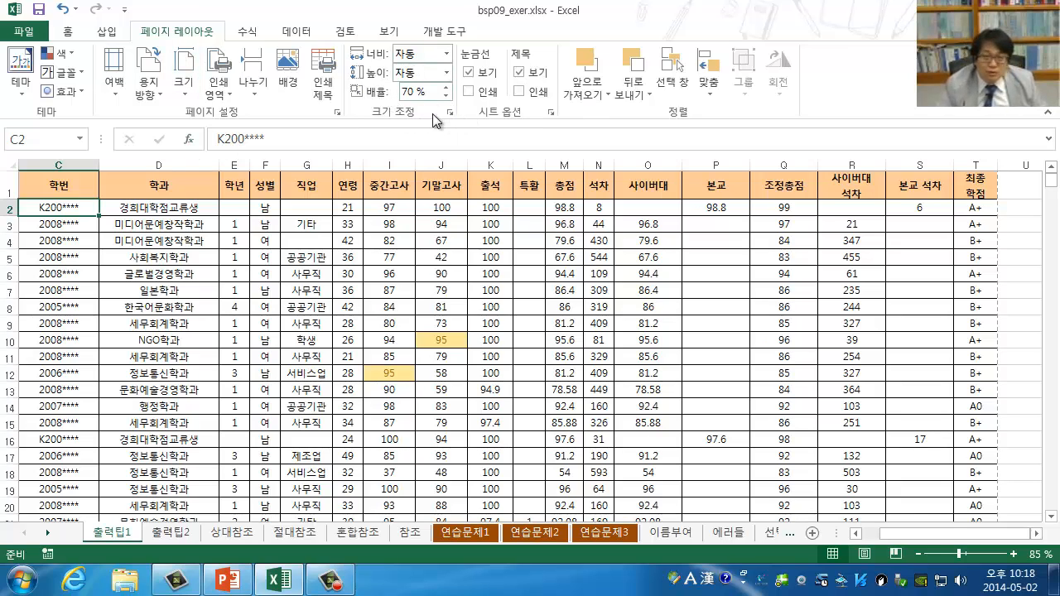
left_click(121, 95)
left_click(122, 95)
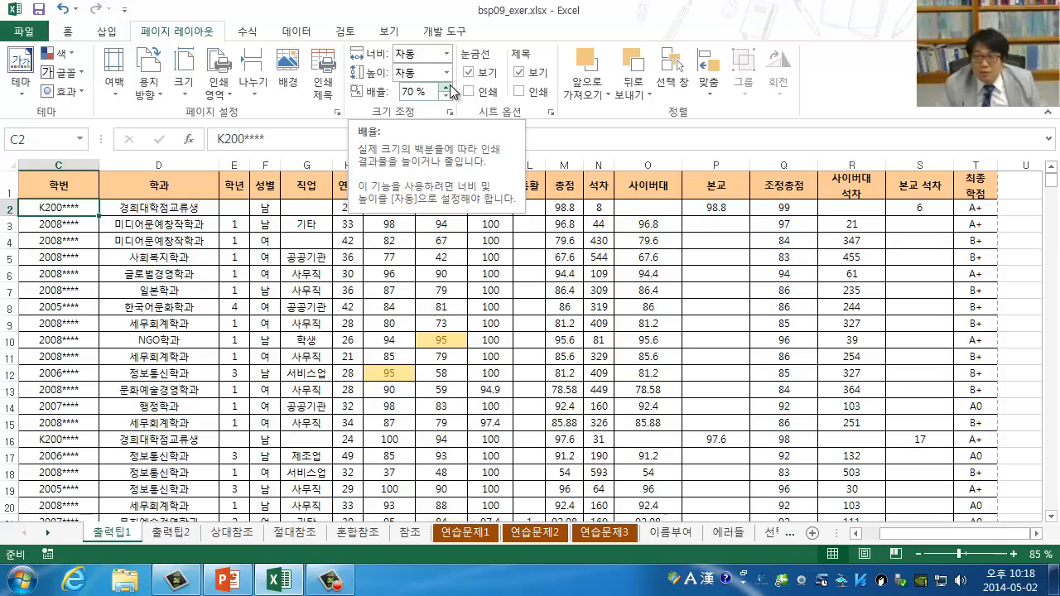
Test a 75% print scale against the page break and return the scale to 70%
left_click(446, 86)
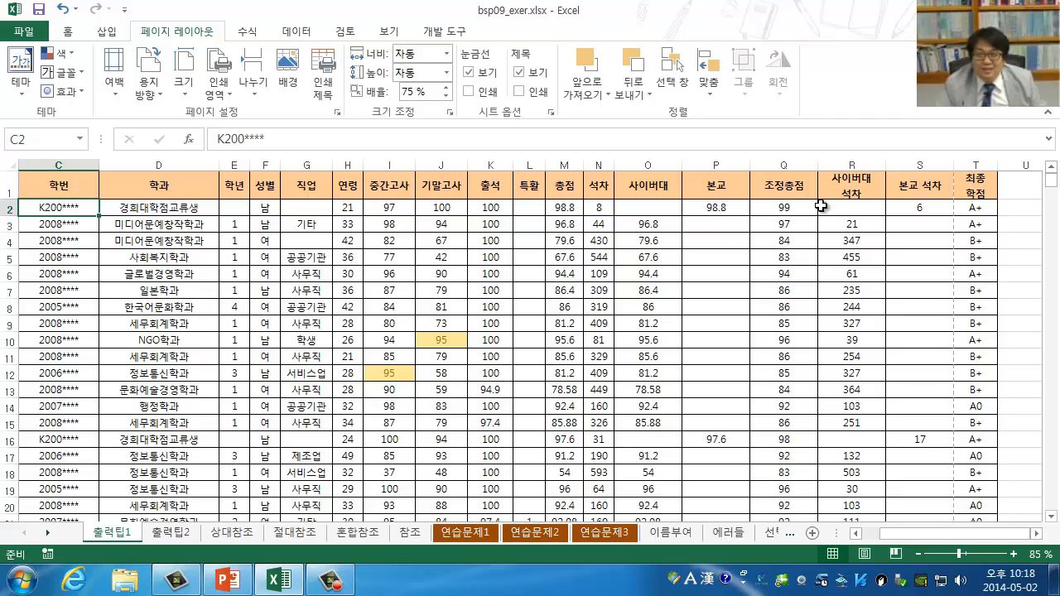
left_click(446, 96)
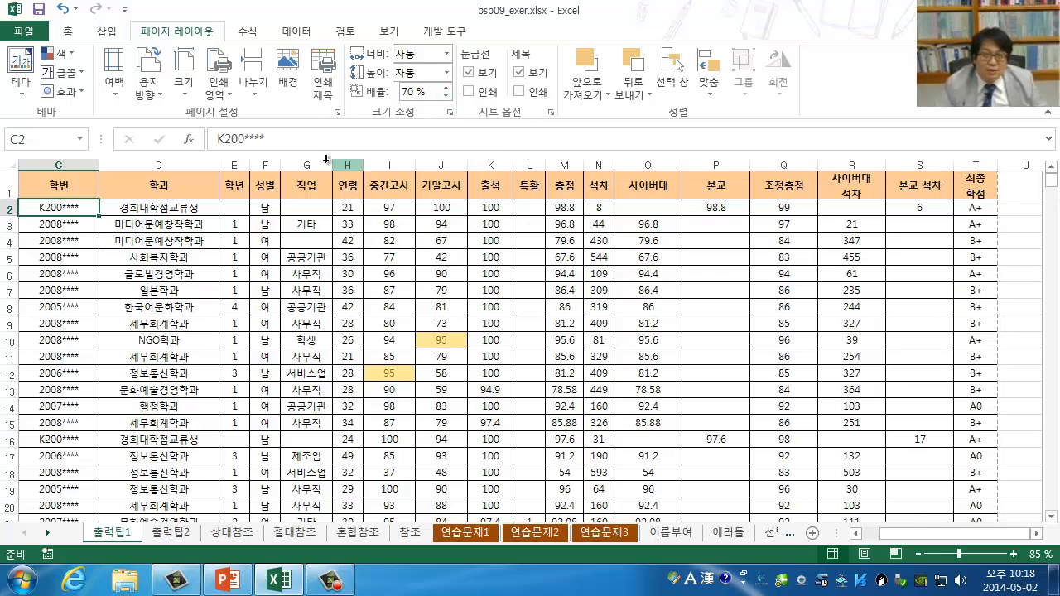
Create a custom page header with the date followed by 테스트 in the center section and the page number in the right section
left_click(336, 119)
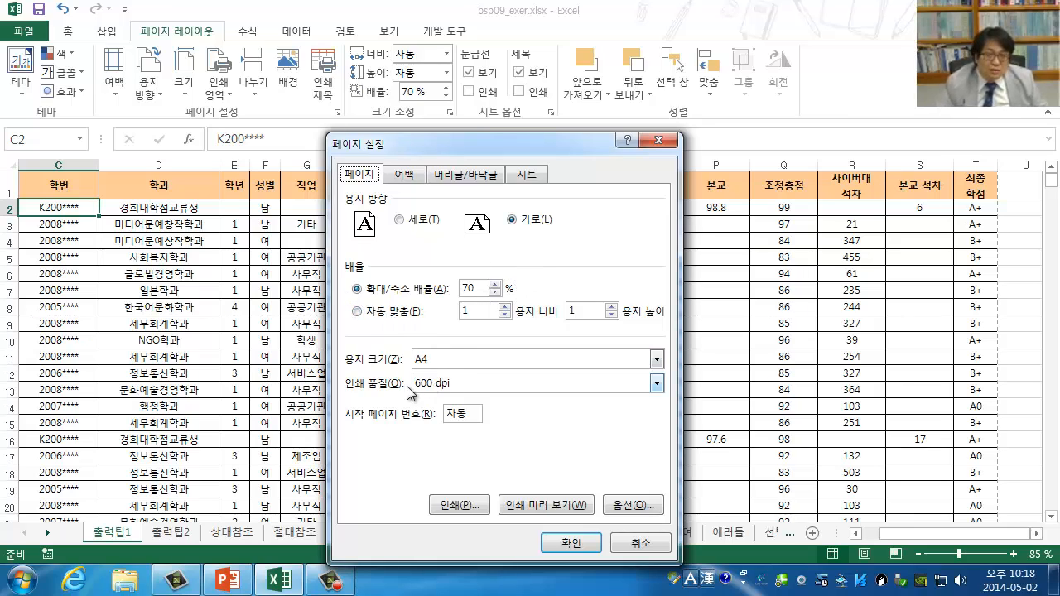
left_click(403, 176)
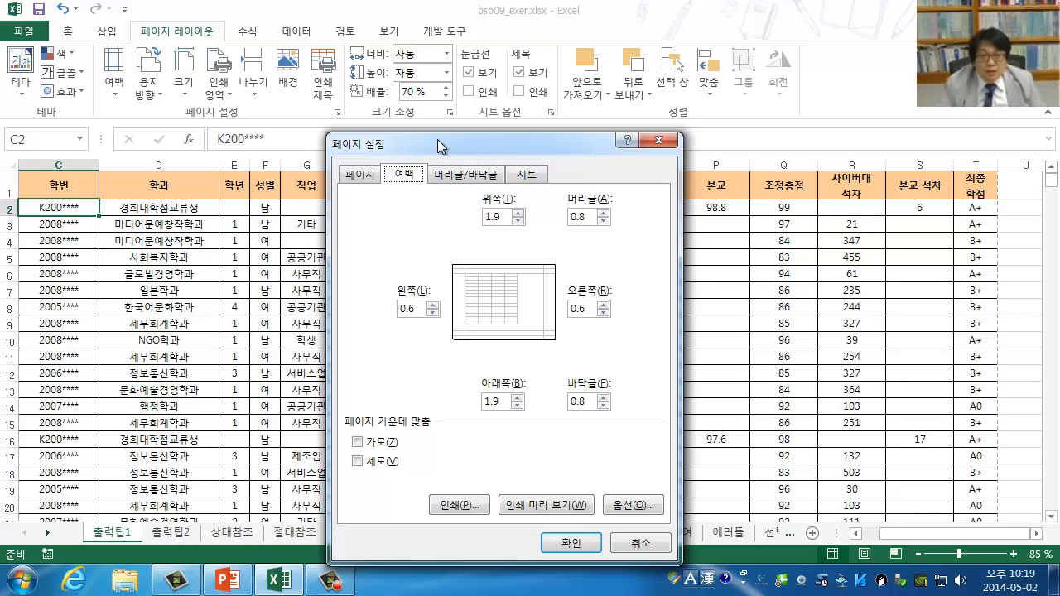
left_click(456, 174)
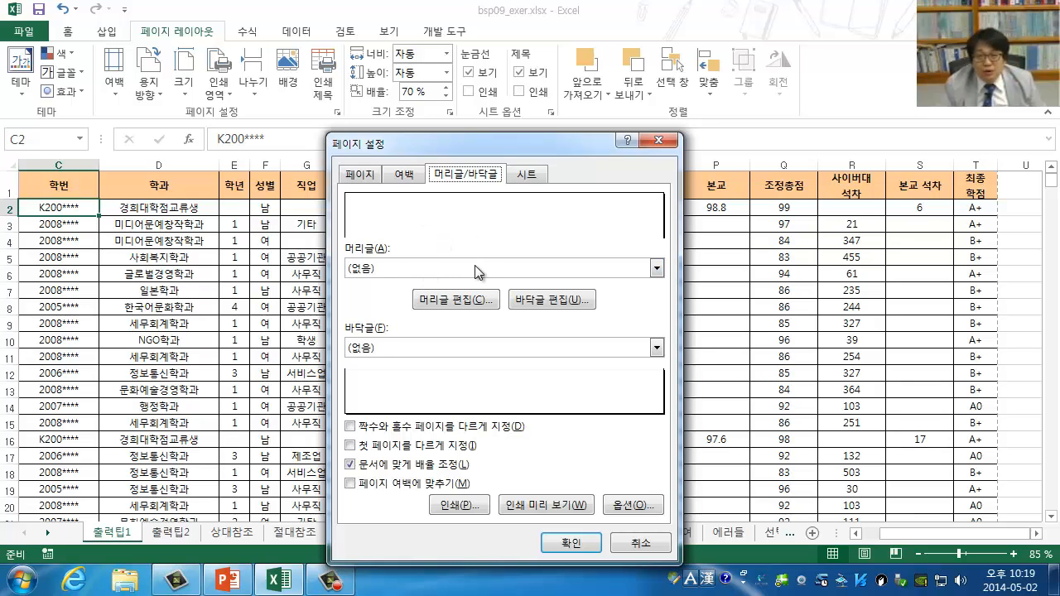
left_click(481, 302)
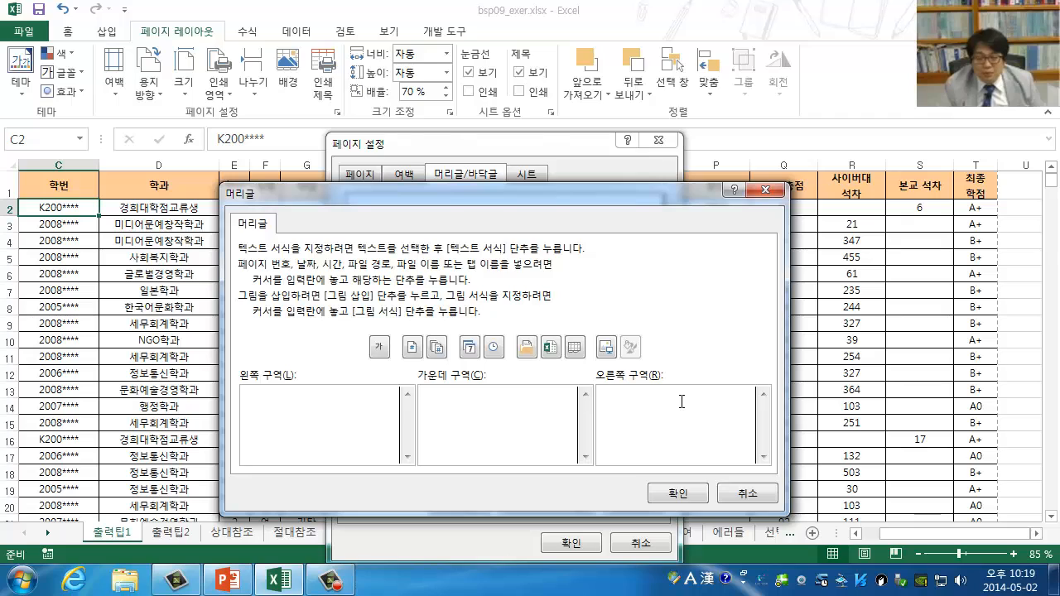
left_click(412, 350)
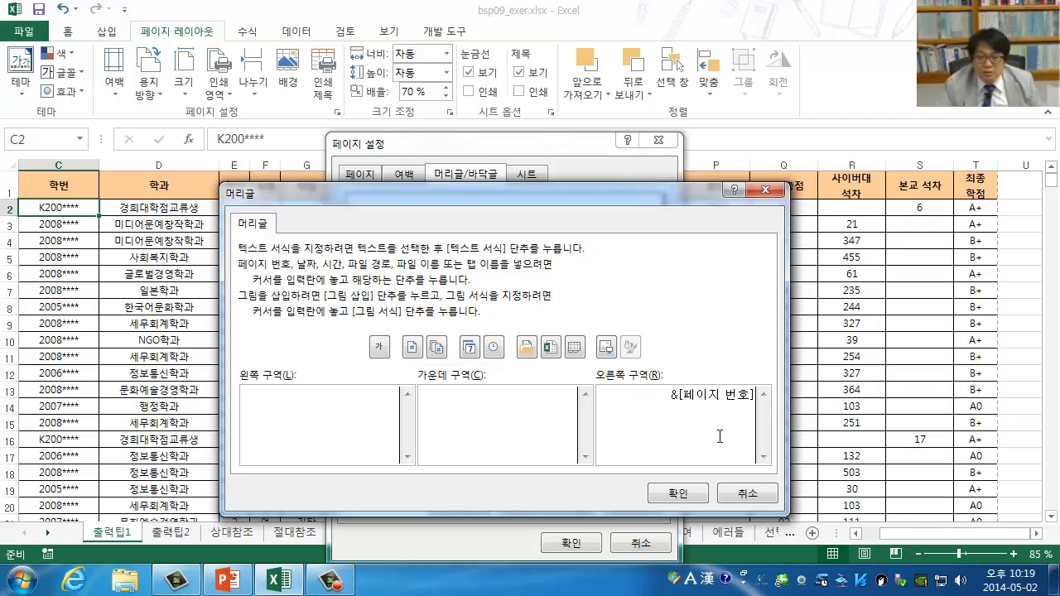
left_click(469, 351)
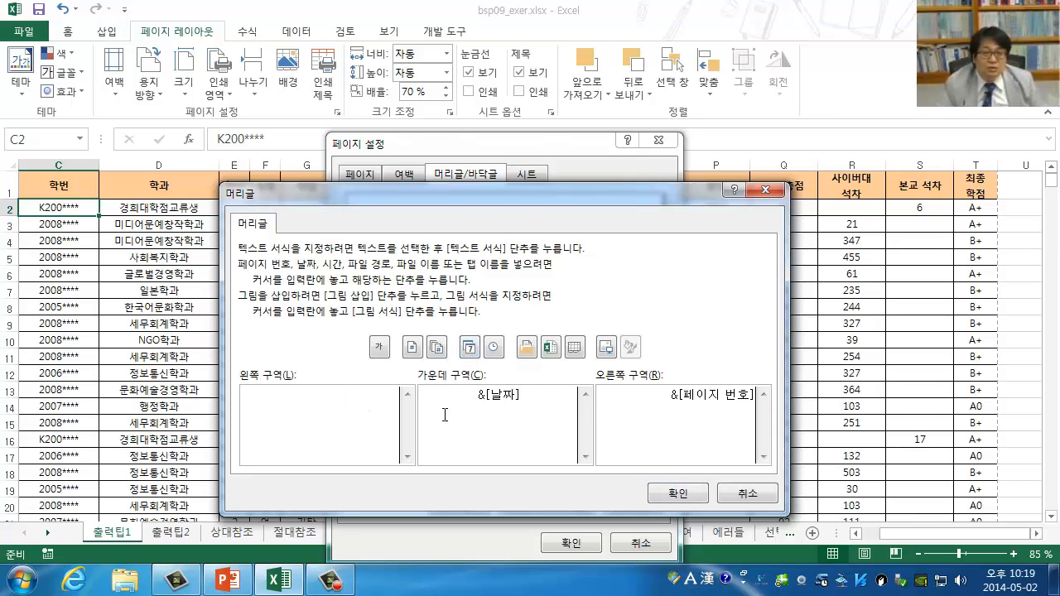
type("테스트")
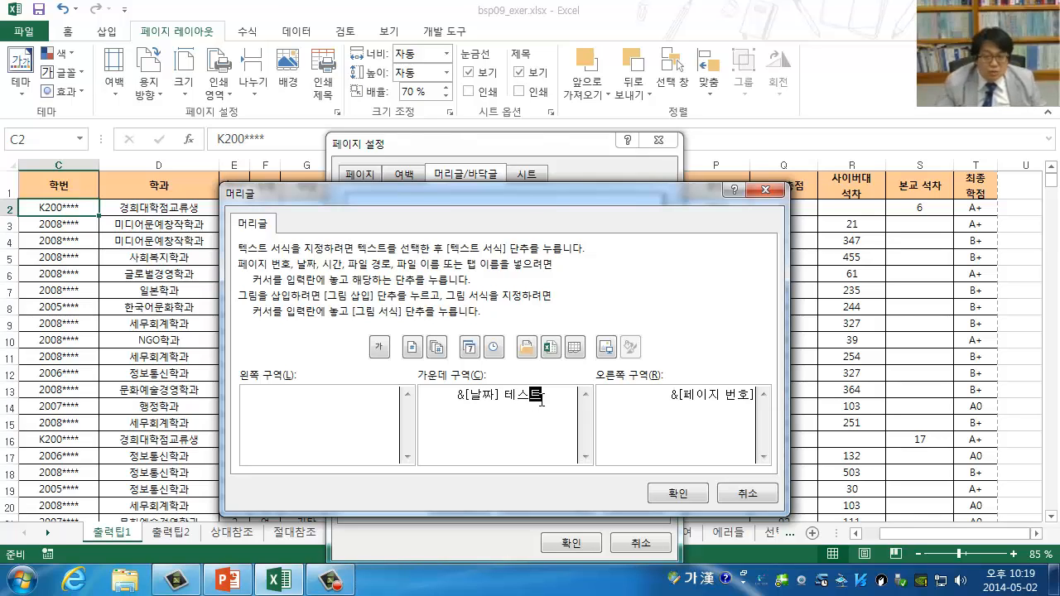
left_click(676, 493)
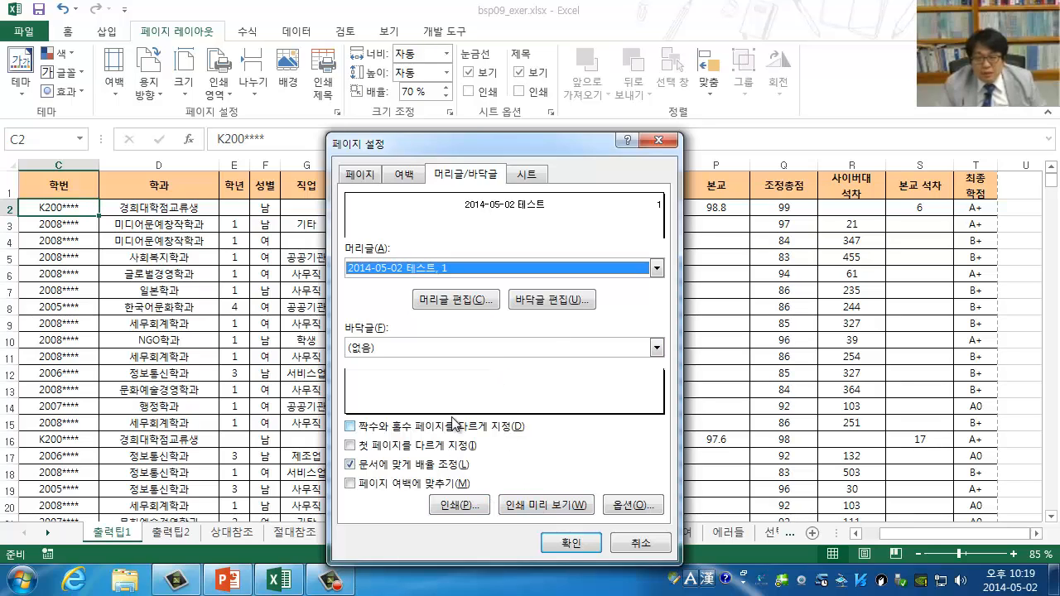
Set the page footer to the file name bsp09_exer.xlsx, check the print preview and return to the worksheet
left_click(489, 348)
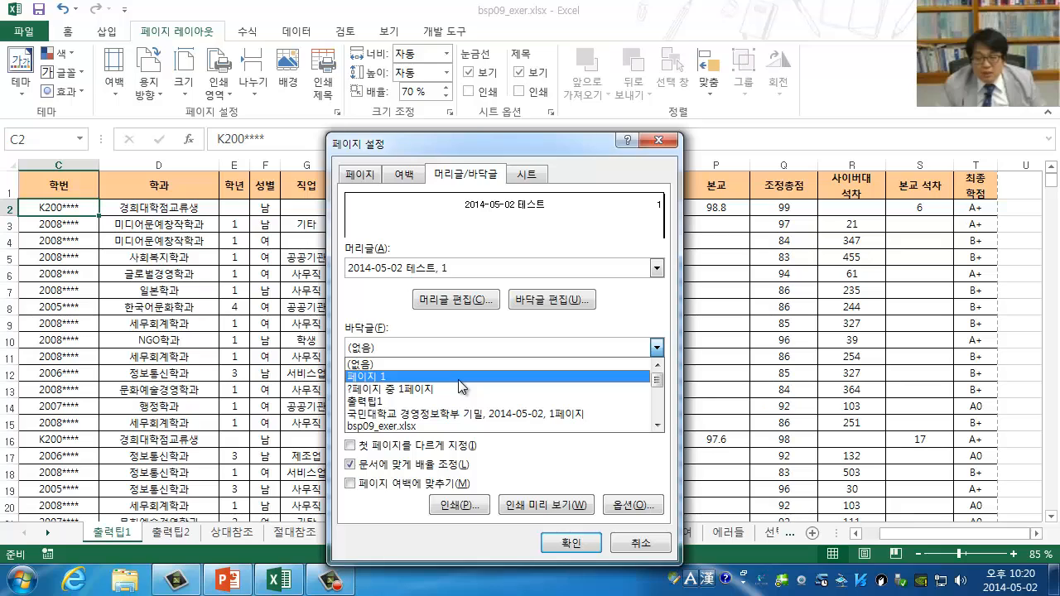
left_click(446, 427)
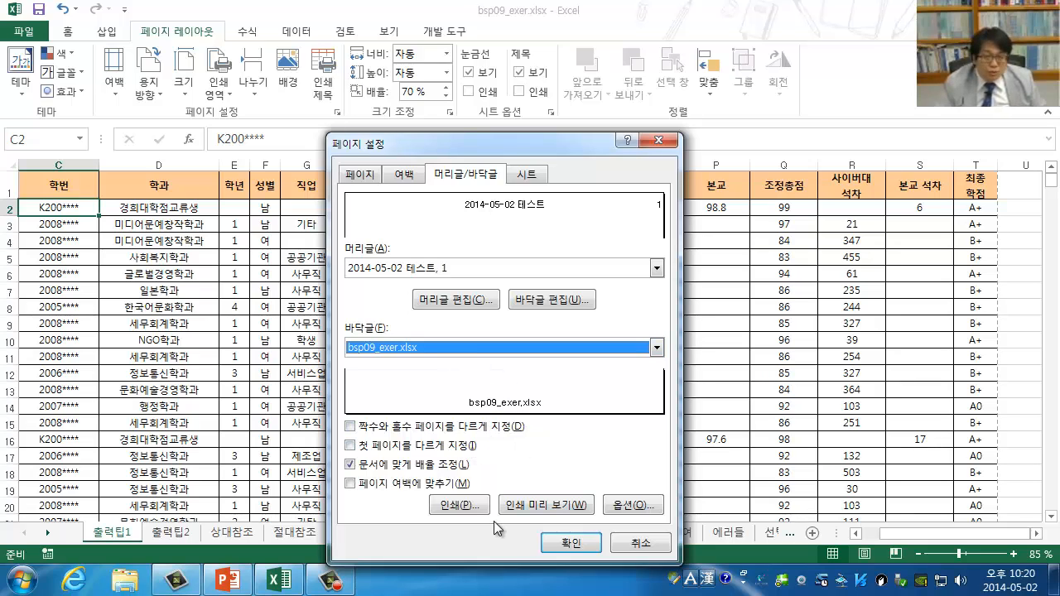
left_click(524, 502)
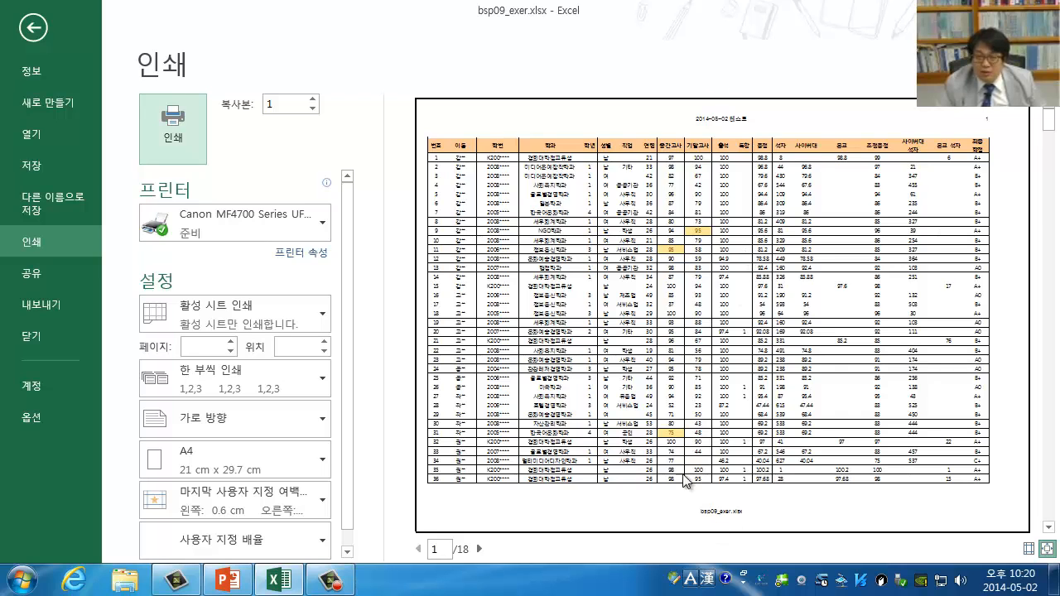
left_click(34, 27)
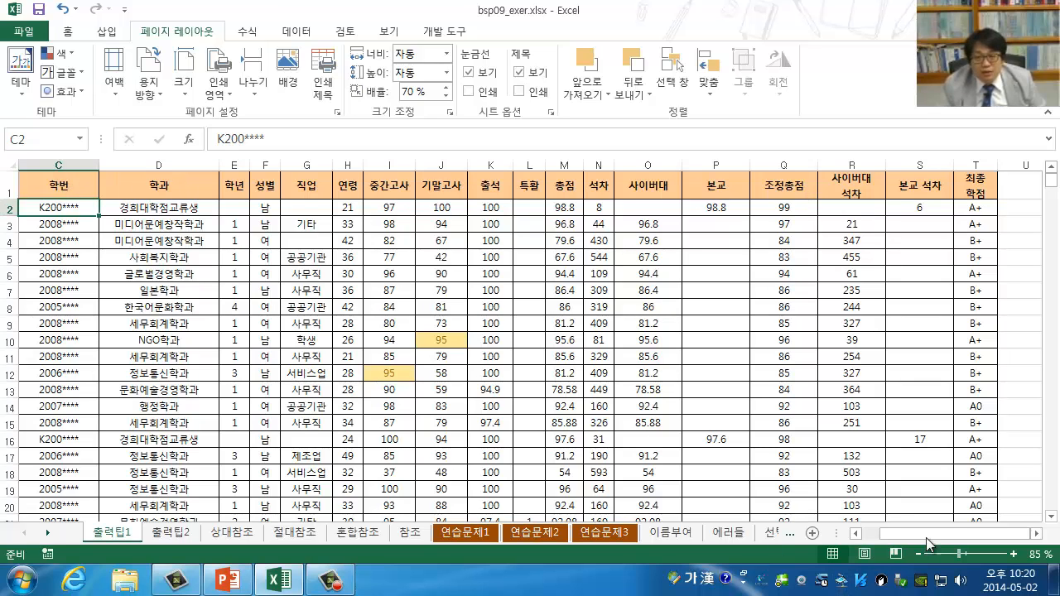
Set header row 1 ($1:$1) of the 출력팁1 sheet as the print title row repeated on every page
left_click_drag(920, 534, 883, 537)
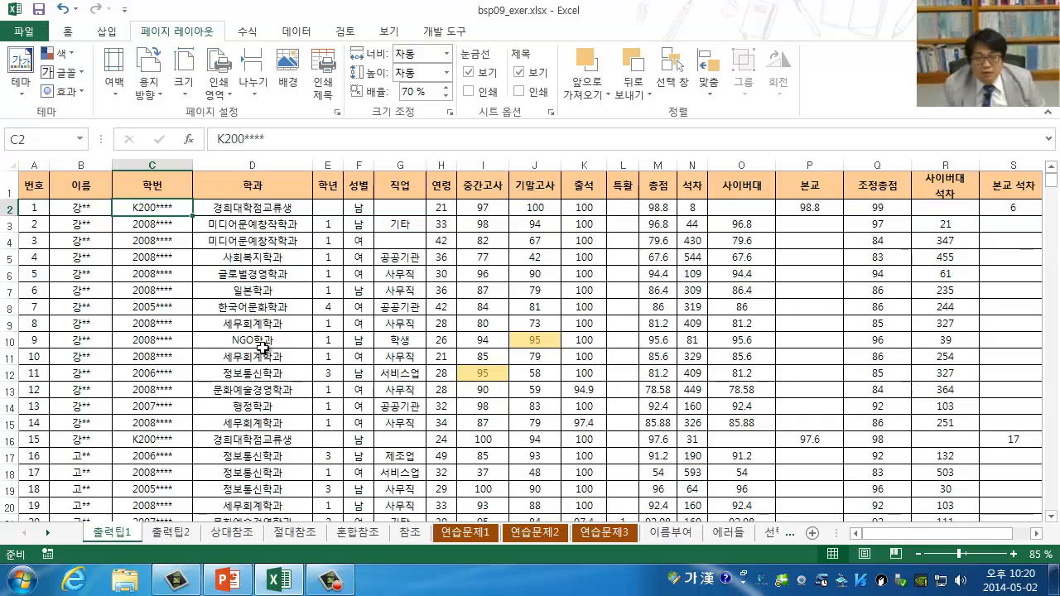
left_click(8, 187)
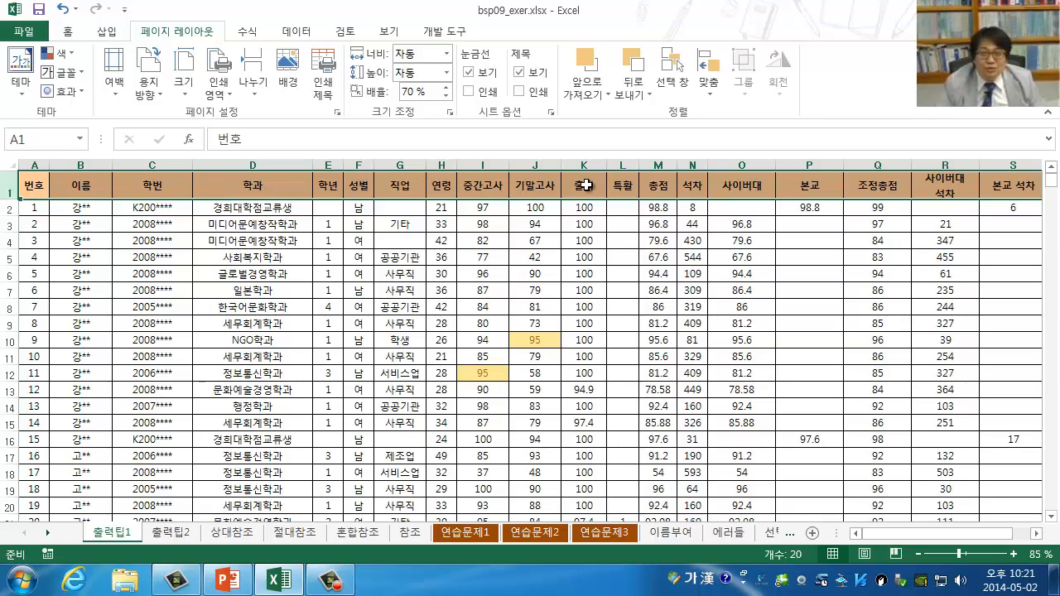
scroll(265, 356, "down", 14)
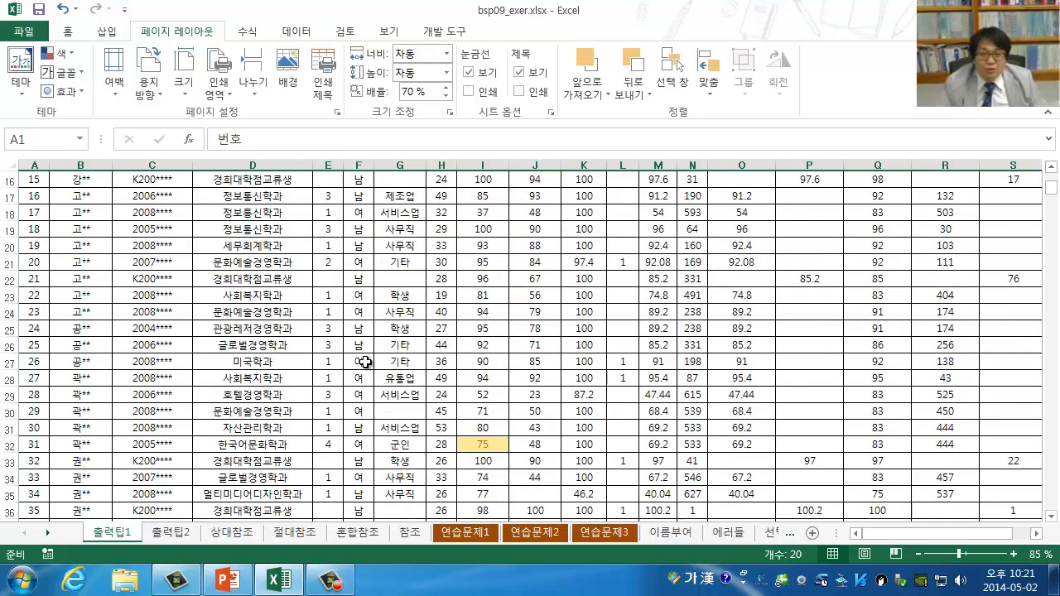
scroll(239, 347, "up", 14)
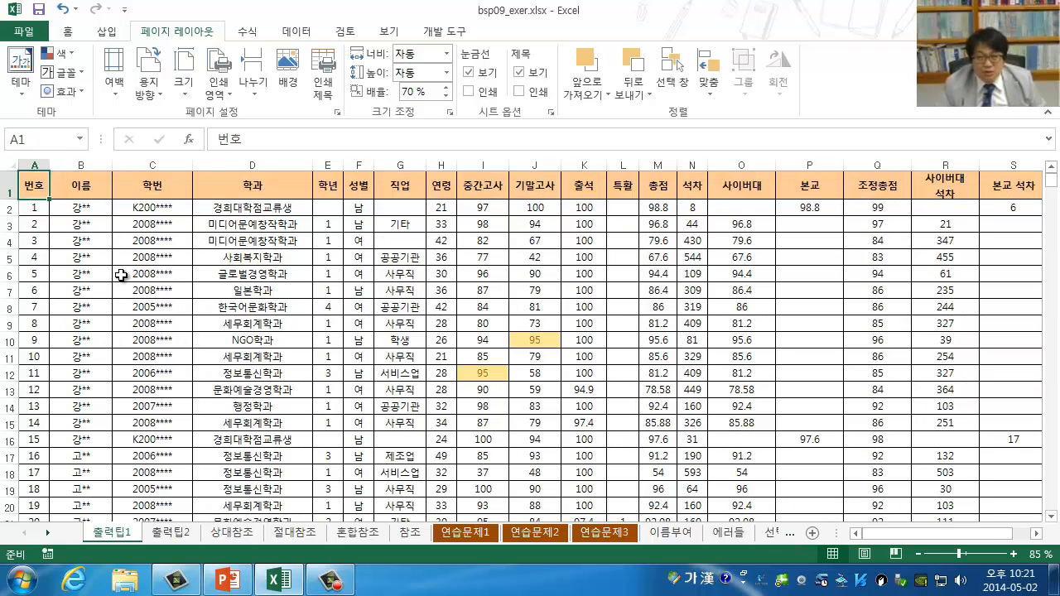
left_click(337, 112)
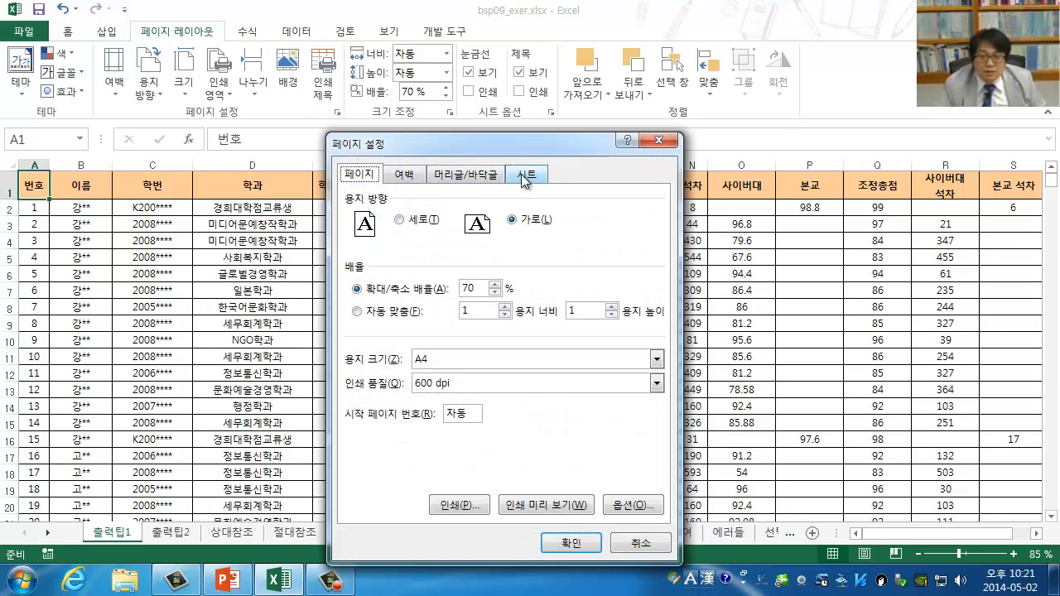
left_click(525, 176)
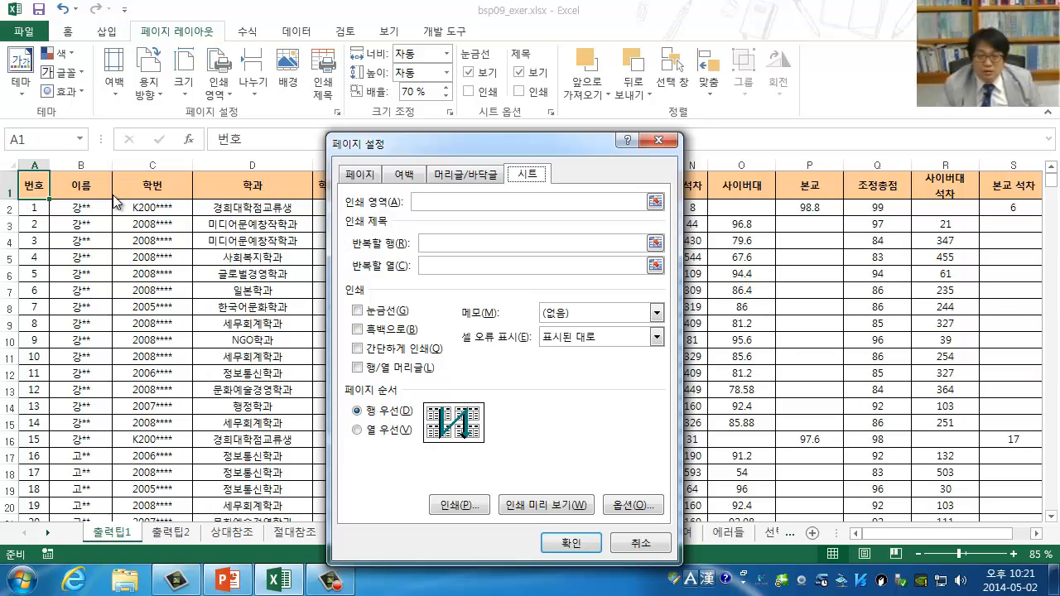
left_click(655, 244)
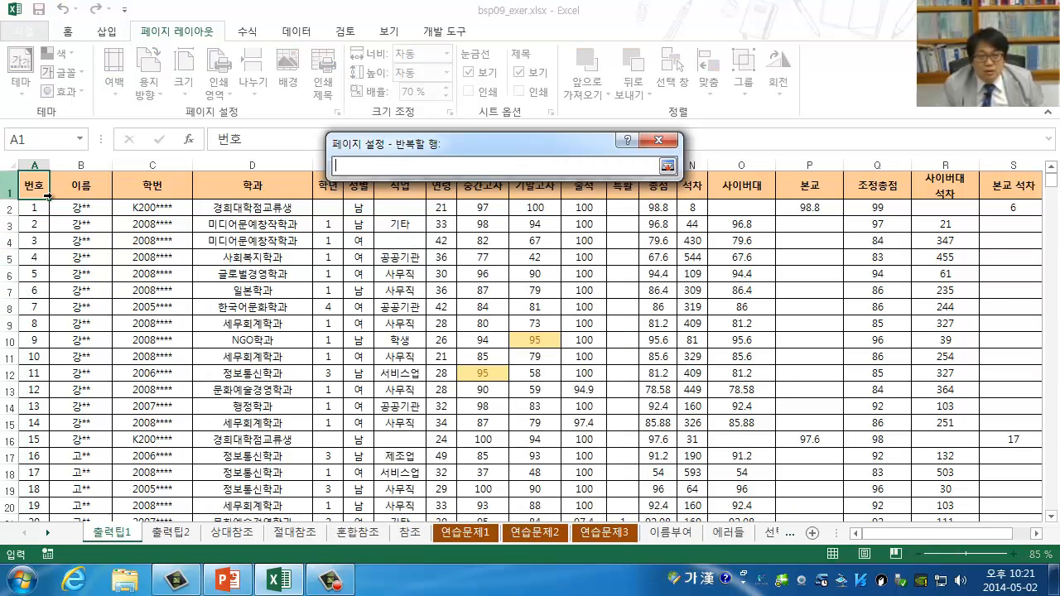
left_click(6, 187)
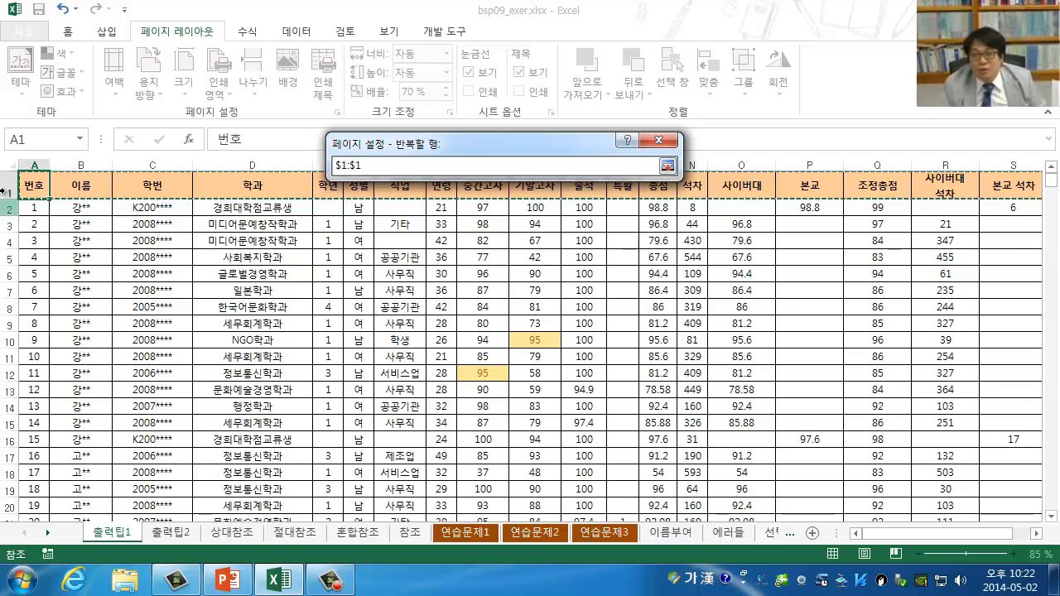
left_click_drag(5, 183, 6, 223)
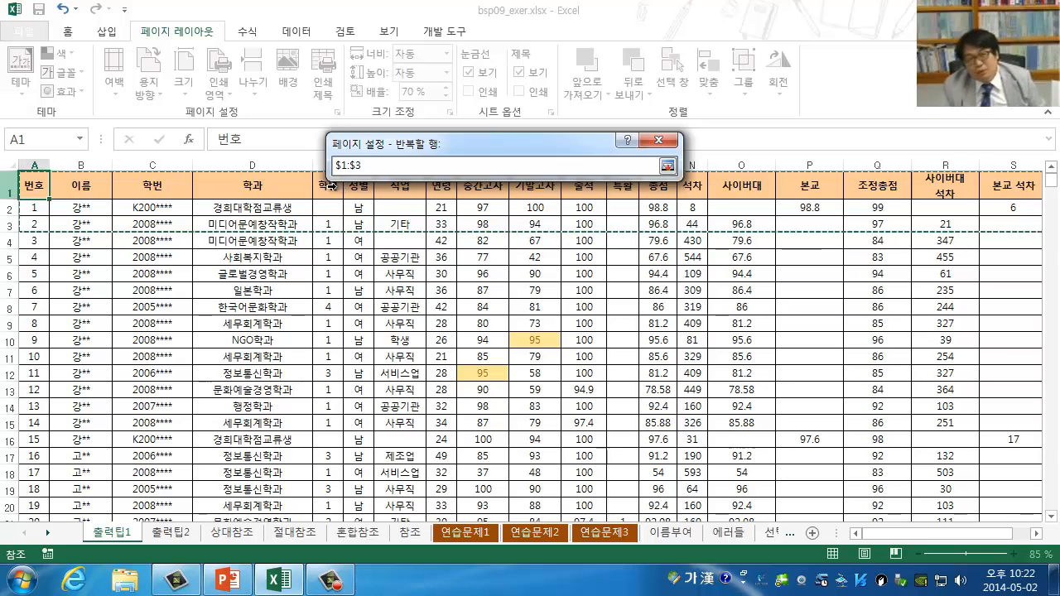
left_click(6, 185)
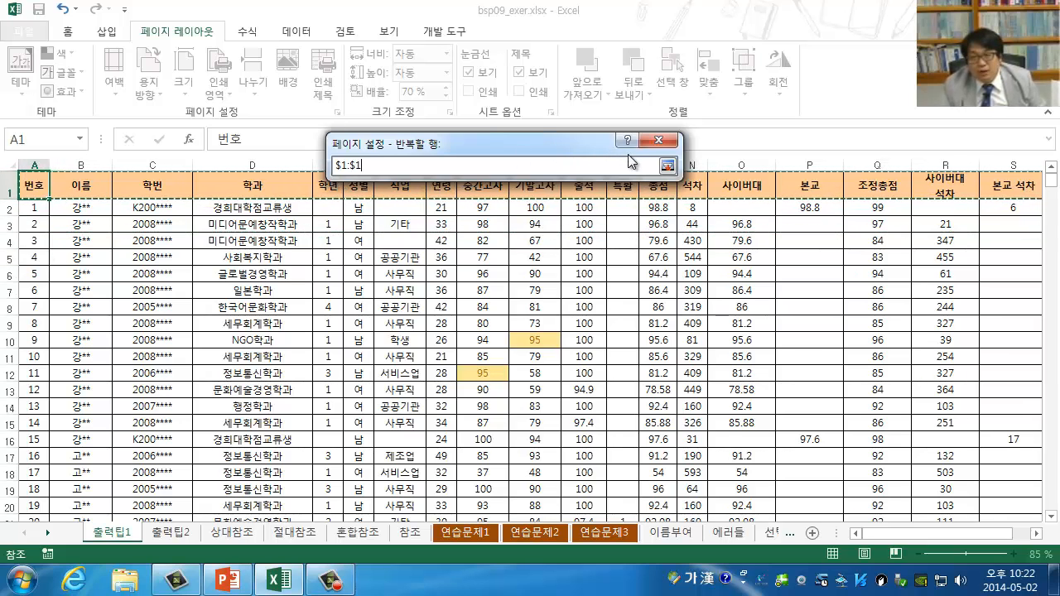
left_click(668, 166)
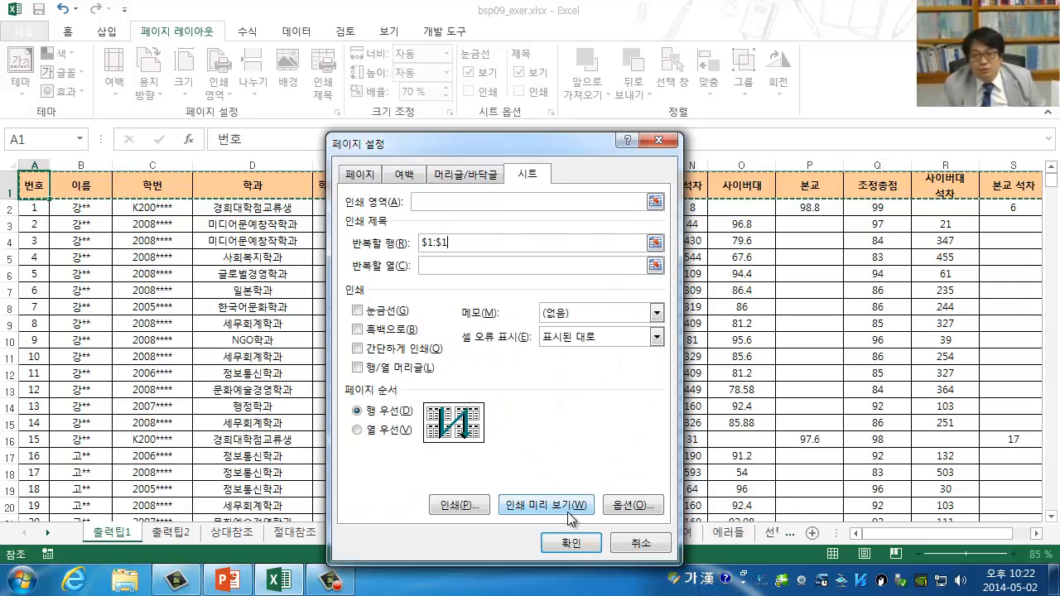
left_click(571, 545)
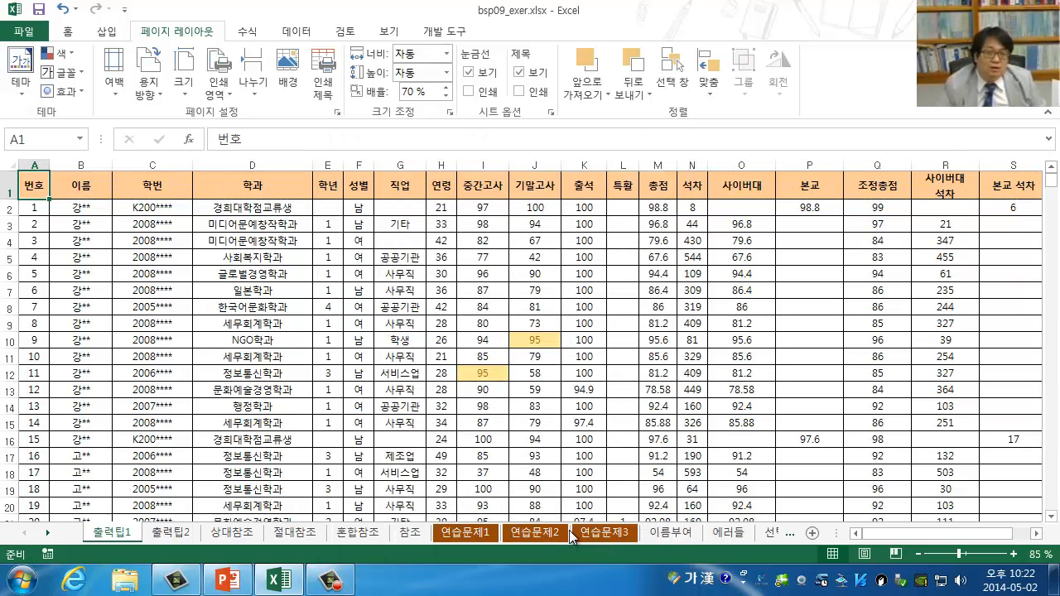
Check the first three pages of the print preview for the repeated header row and return to the worksheet
left_click(32, 31)
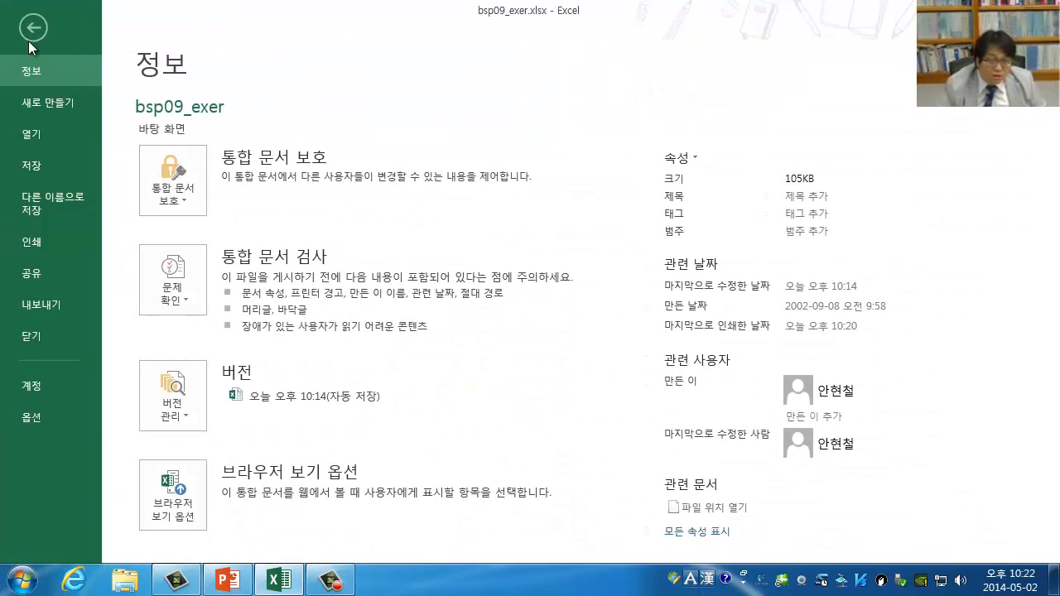
left_click(58, 241)
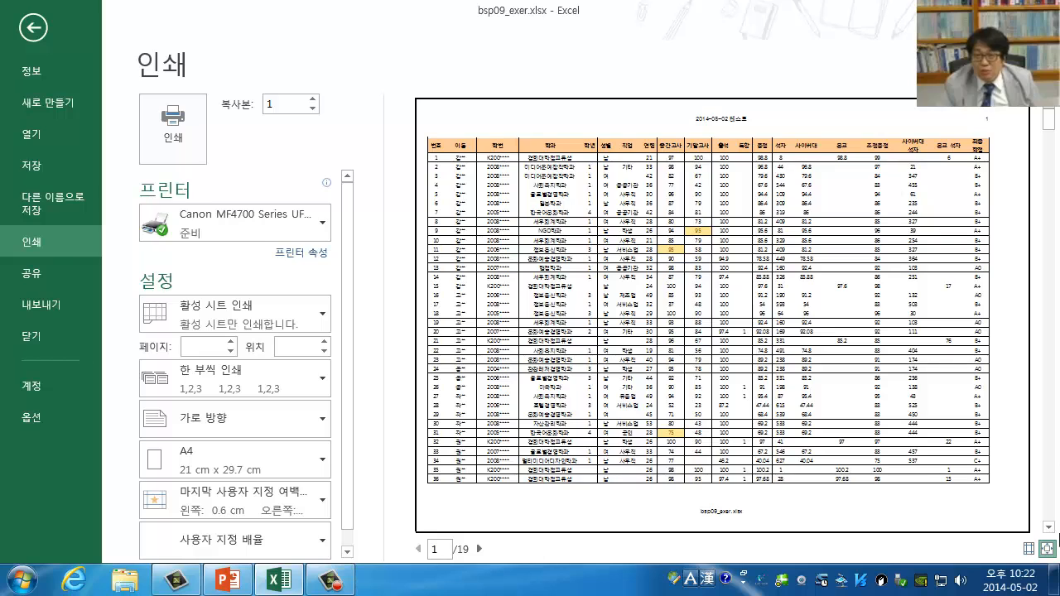
left_click(1049, 528)
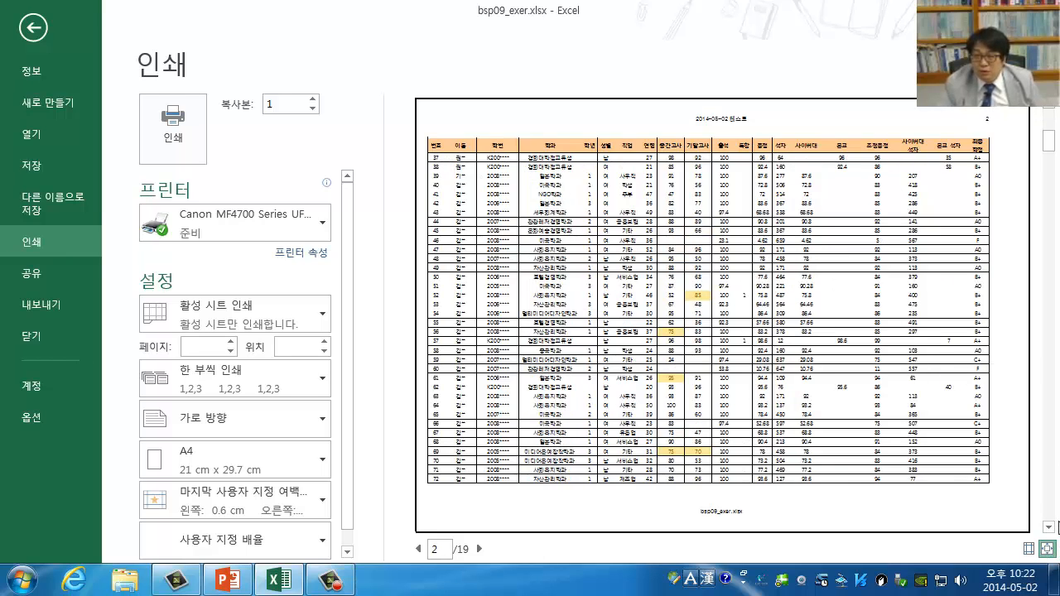
left_click(1048, 528)
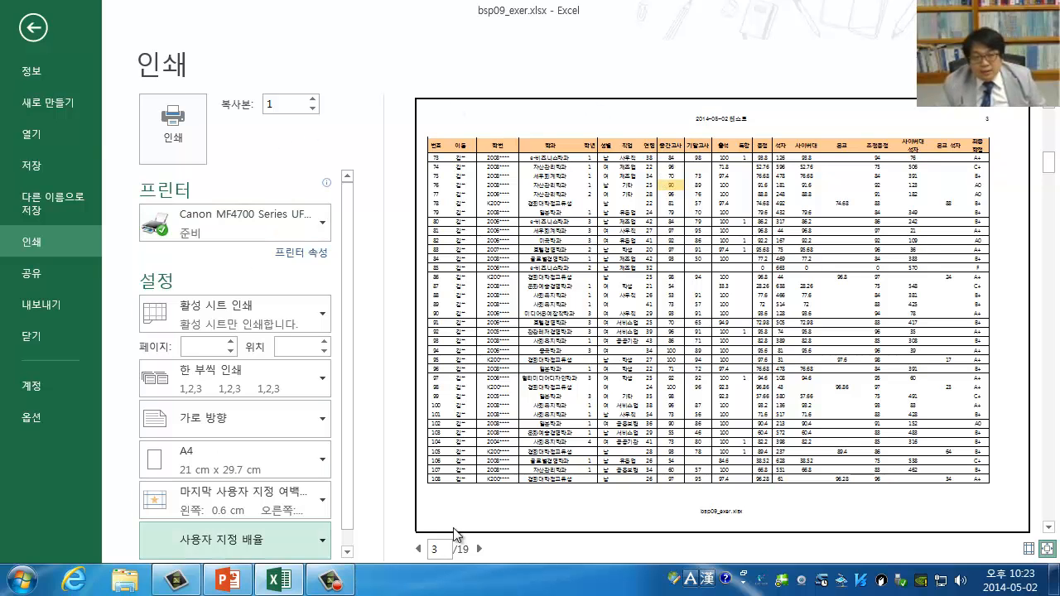
left_click(40, 31)
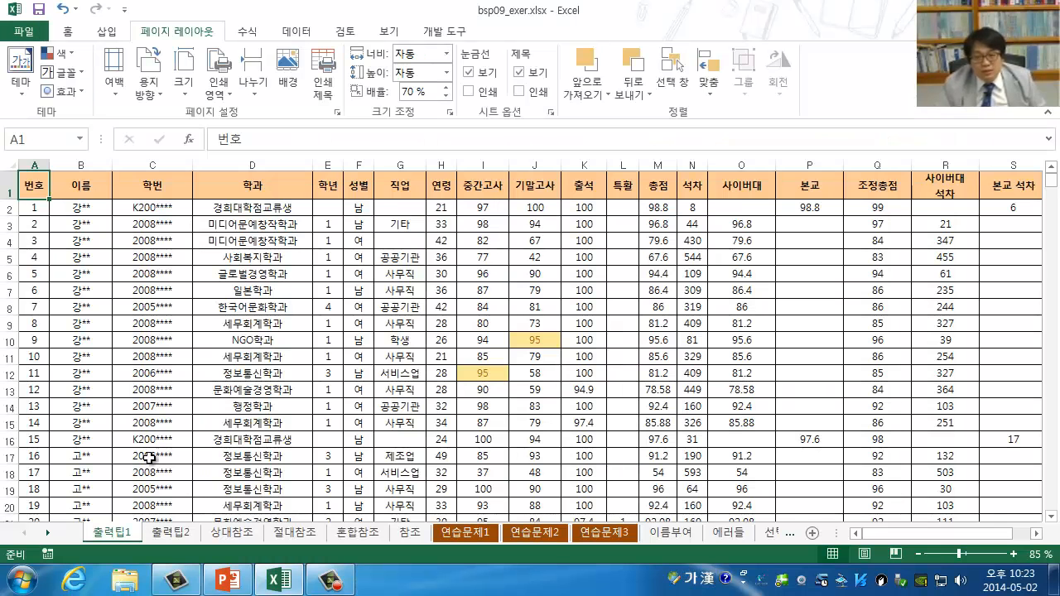
Switch to the 출력팁2 sheet and look through its variable description table
left_click(169, 534)
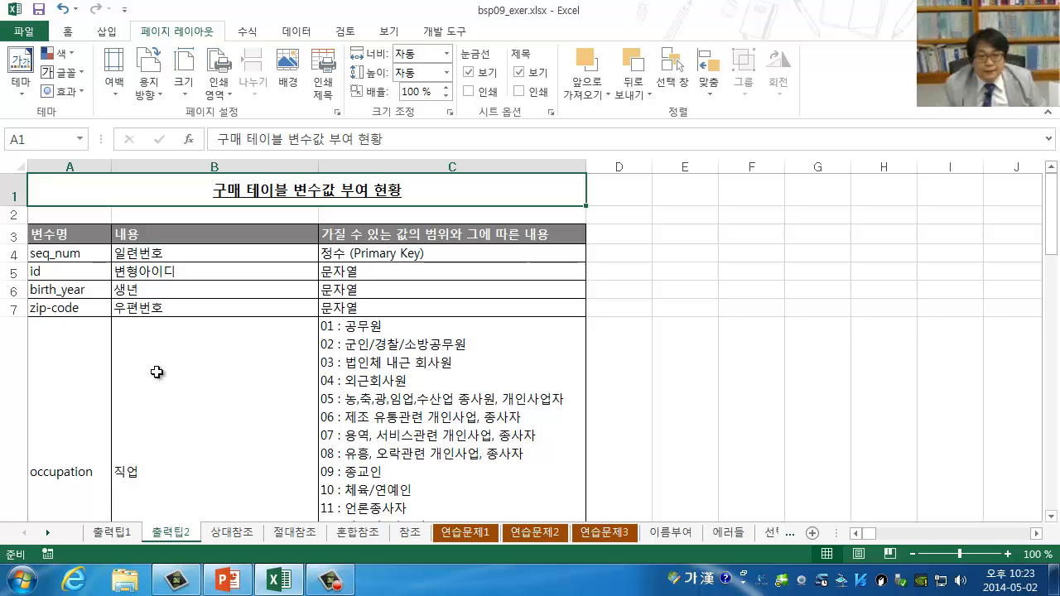
scroll(156, 372, "down", 15)
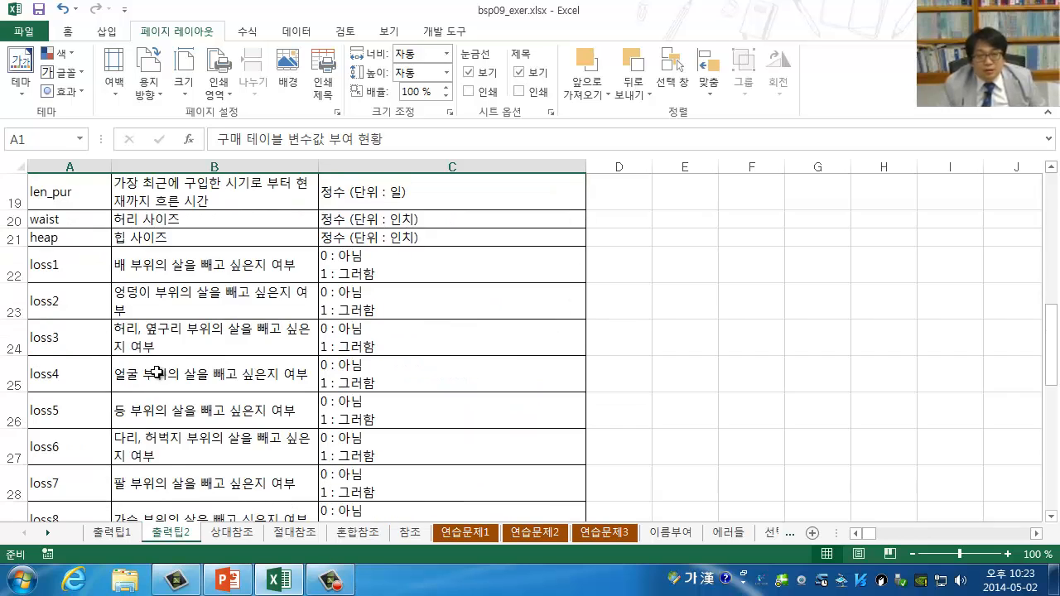
scroll(156, 371, "up", 15)
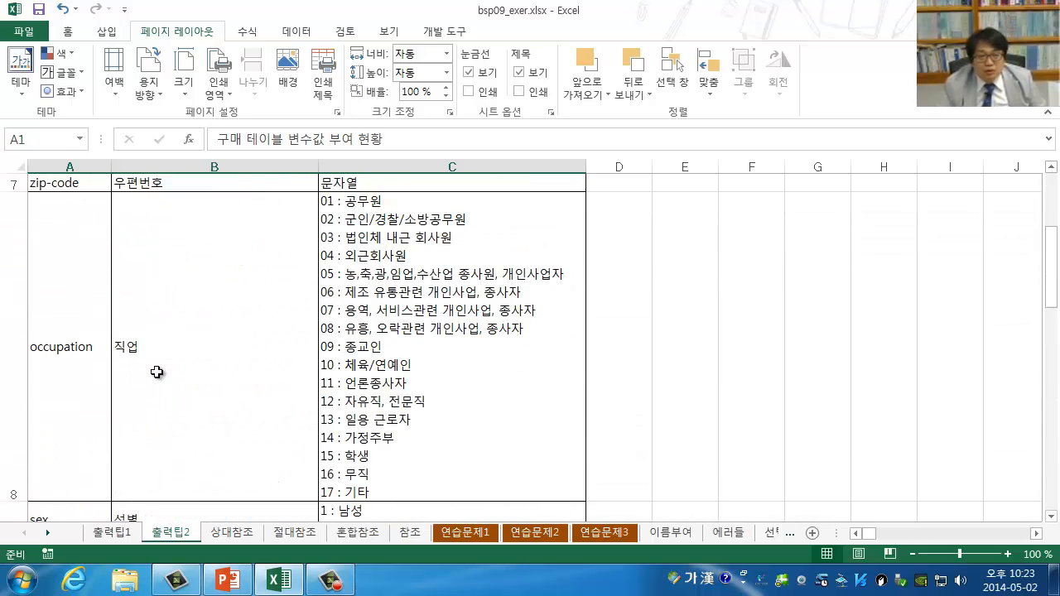
Compare the top of each page in the print preview of the 출력팁2 sheet and return to the worksheet
left_click(25, 33)
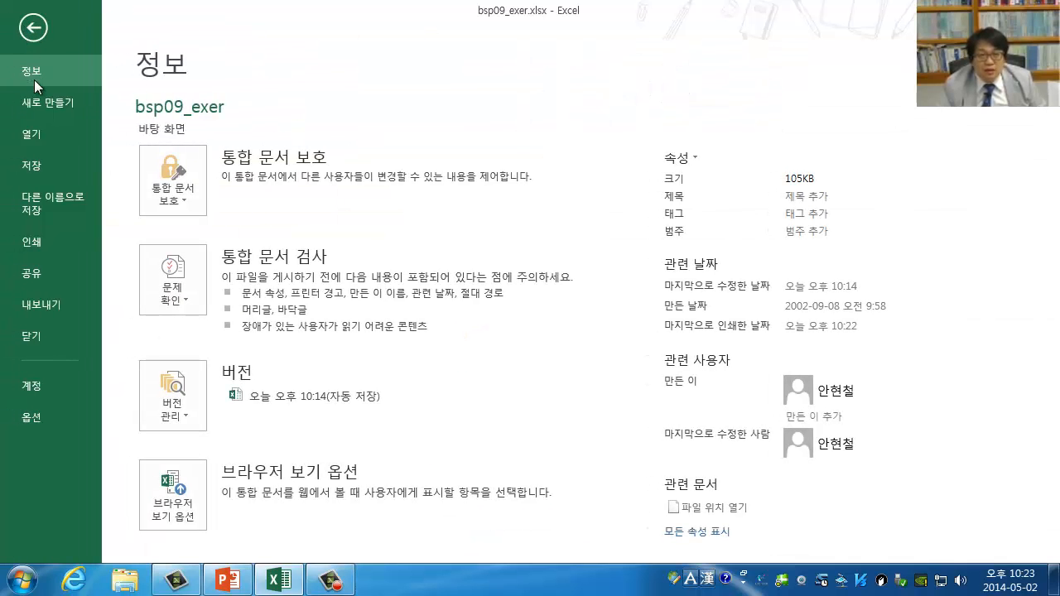
left_click(41, 240)
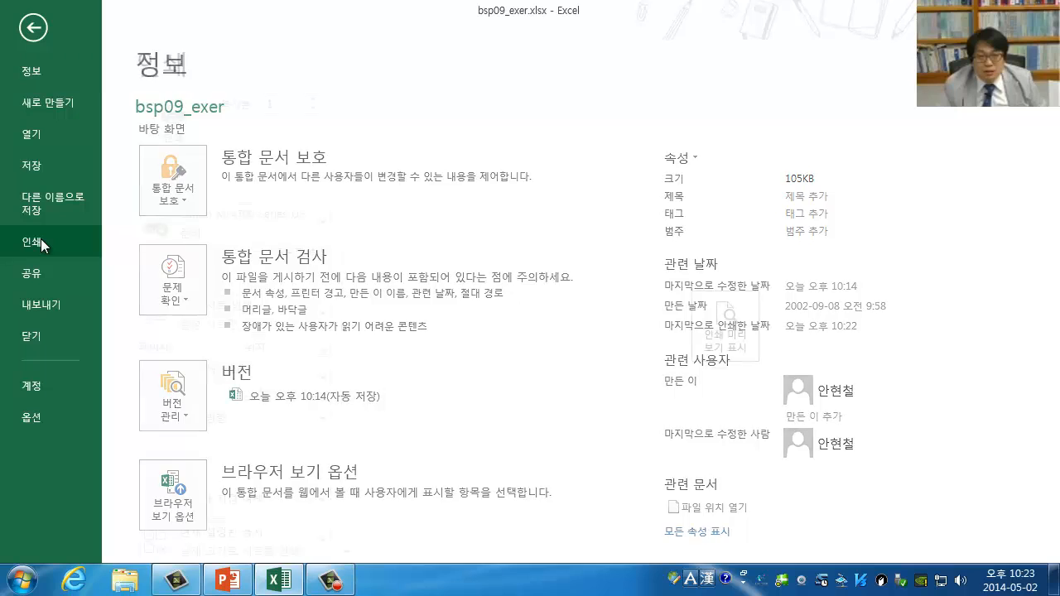
left_click(709, 333)
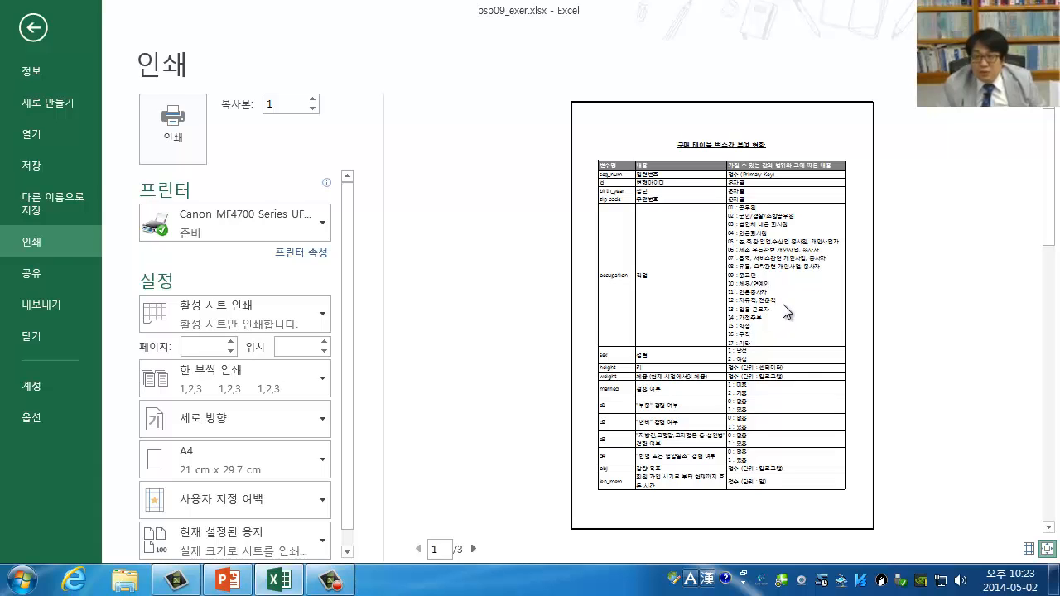
scroll(783, 304, "down", 1)
scroll(783, 304, "down", 1)
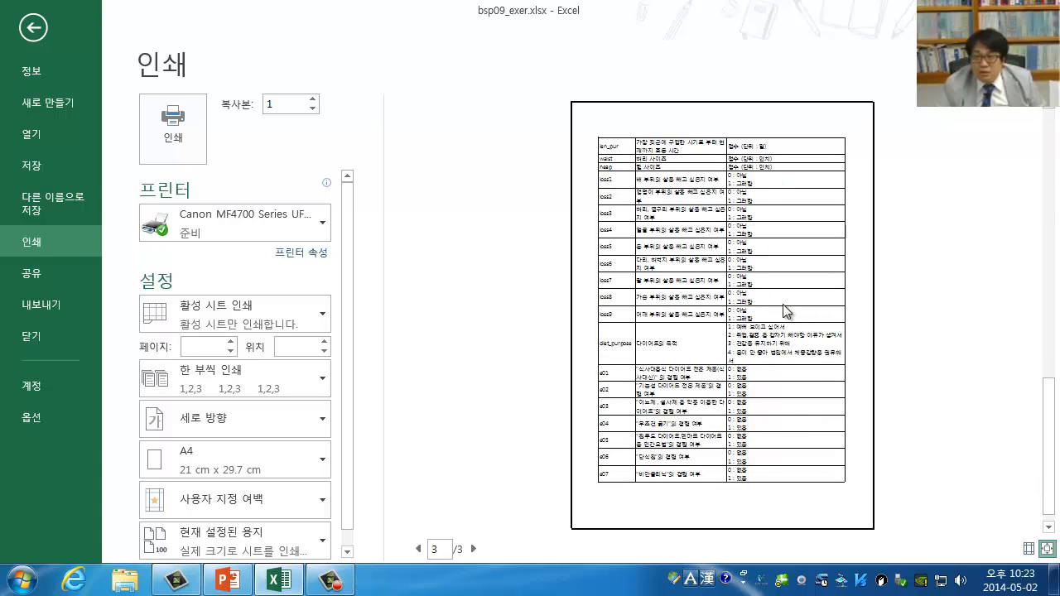
scroll(782, 304, "up", 1)
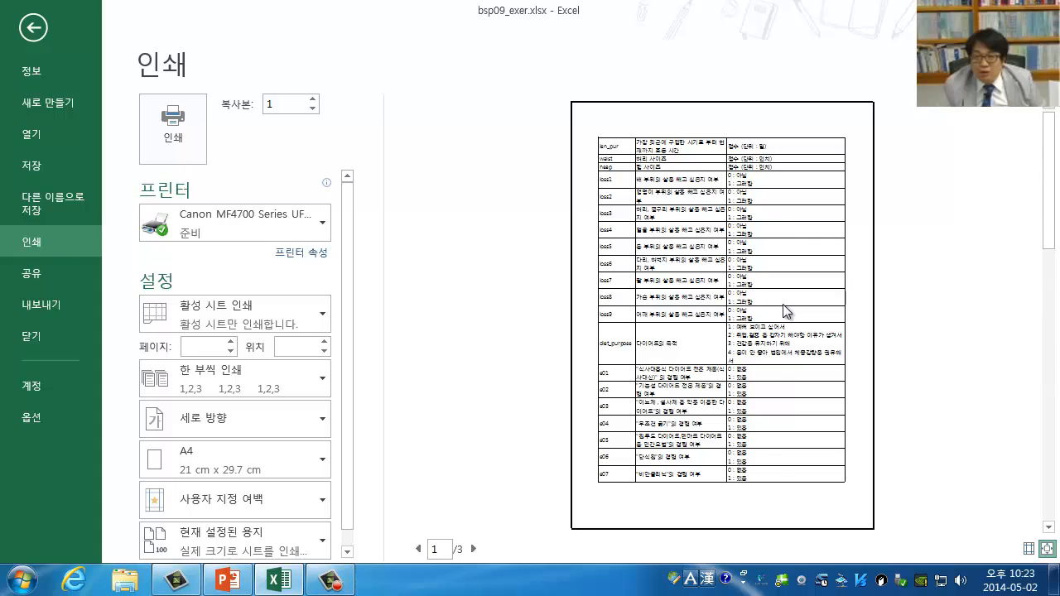
scroll(783, 304, "up", 1)
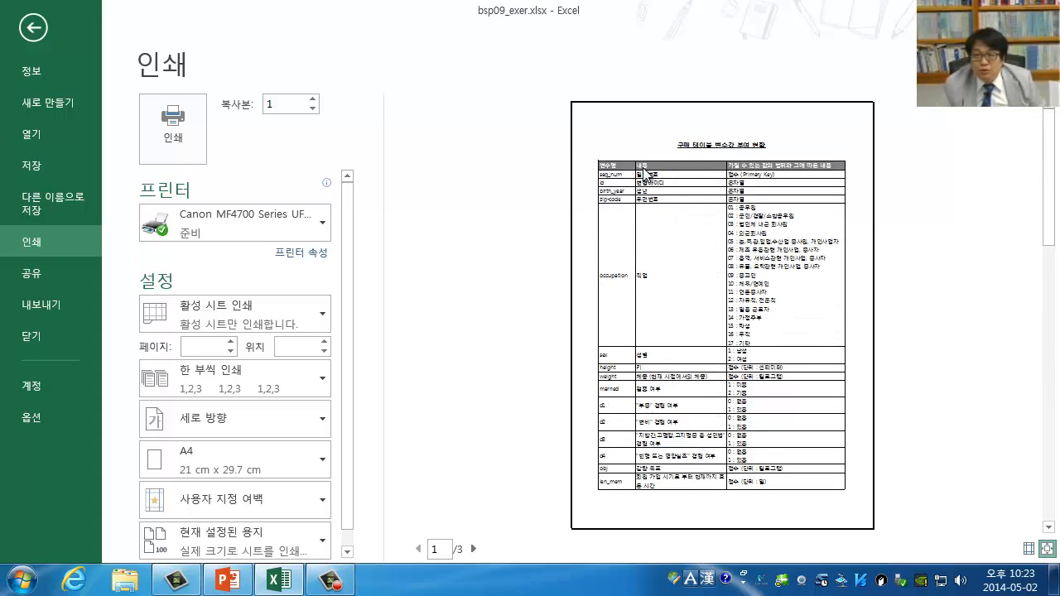
scroll(814, 203, "down", 2)
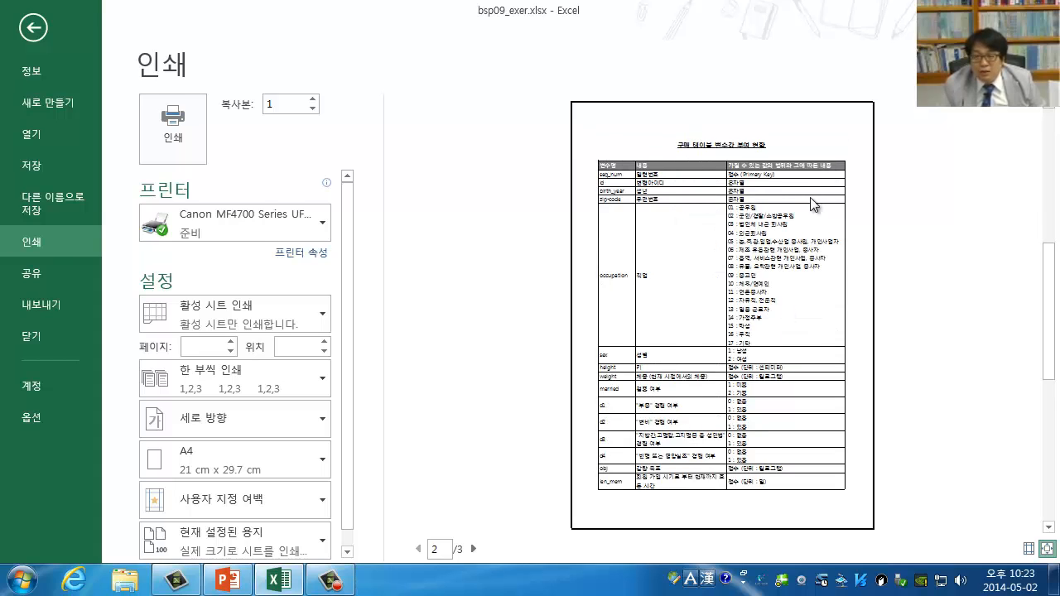
scroll(810, 203, "up", 1)
scroll(809, 202, "up", 1)
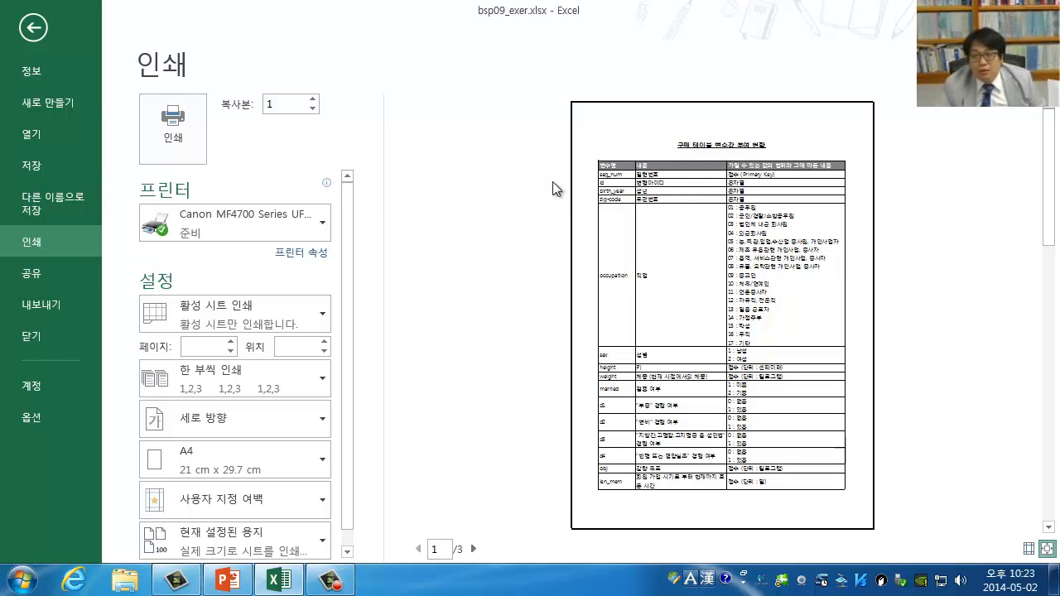
left_click(33, 28)
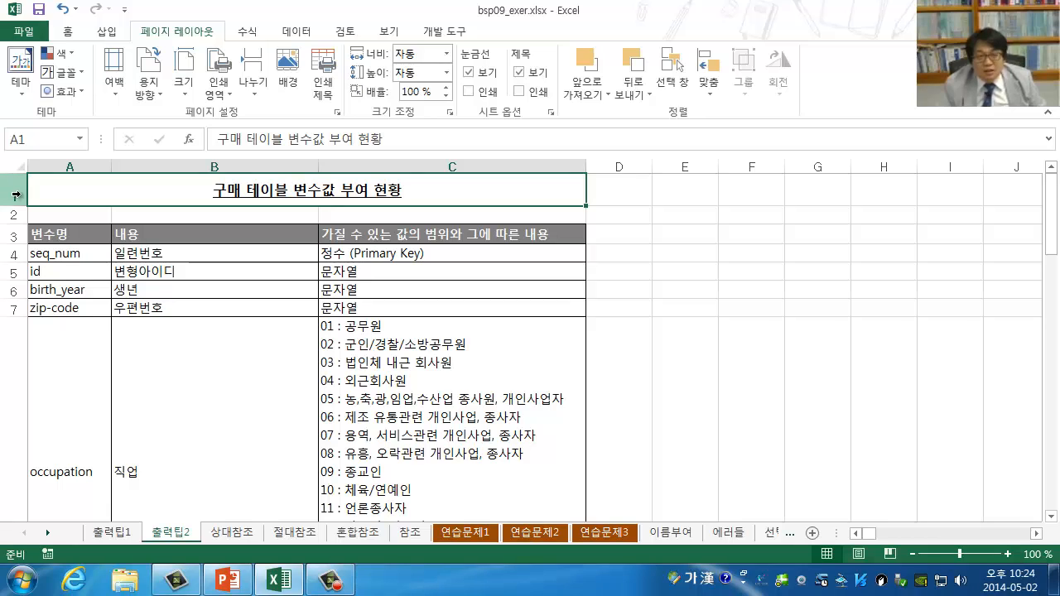
Highlight rows 1 to 3 of the 출력팁2 sheet, covering the title and column headers, and clear the selection
left_click_drag(16, 194, 14, 233)
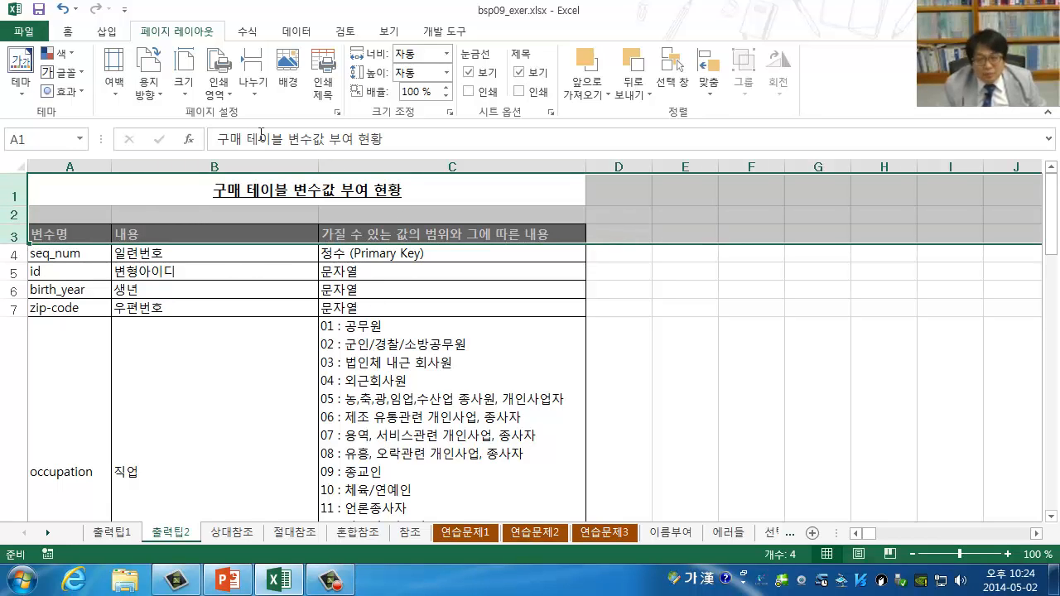
left_click(457, 392)
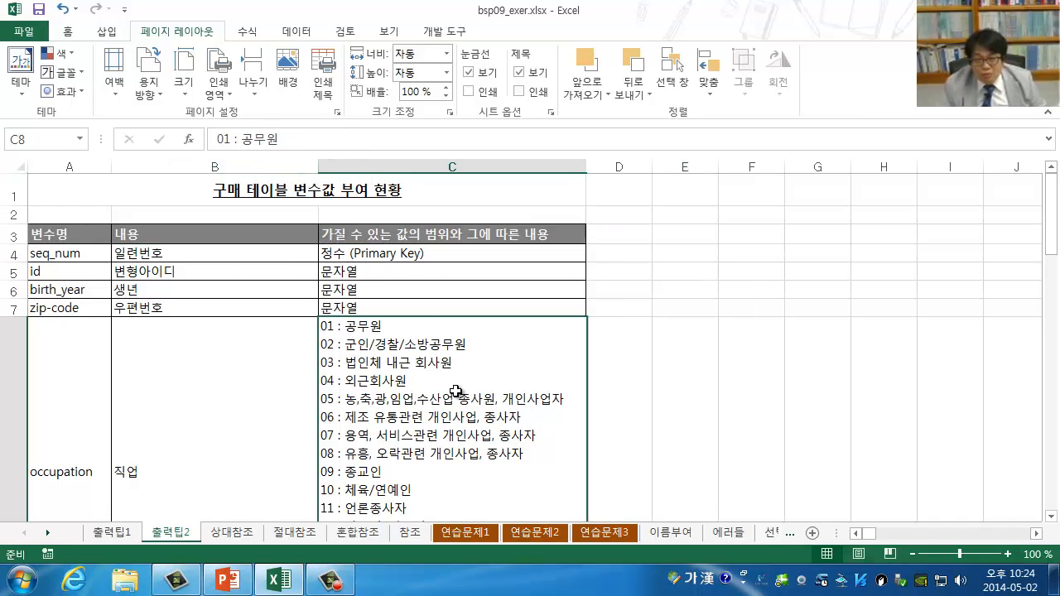
left_click_drag(17, 199, 16, 236)
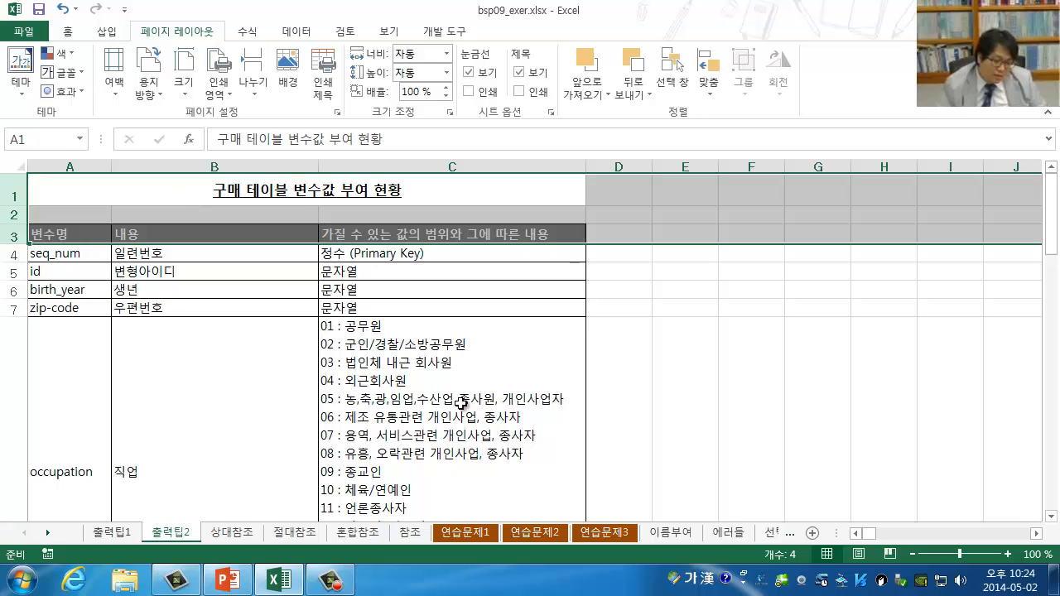
left_click(470, 260)
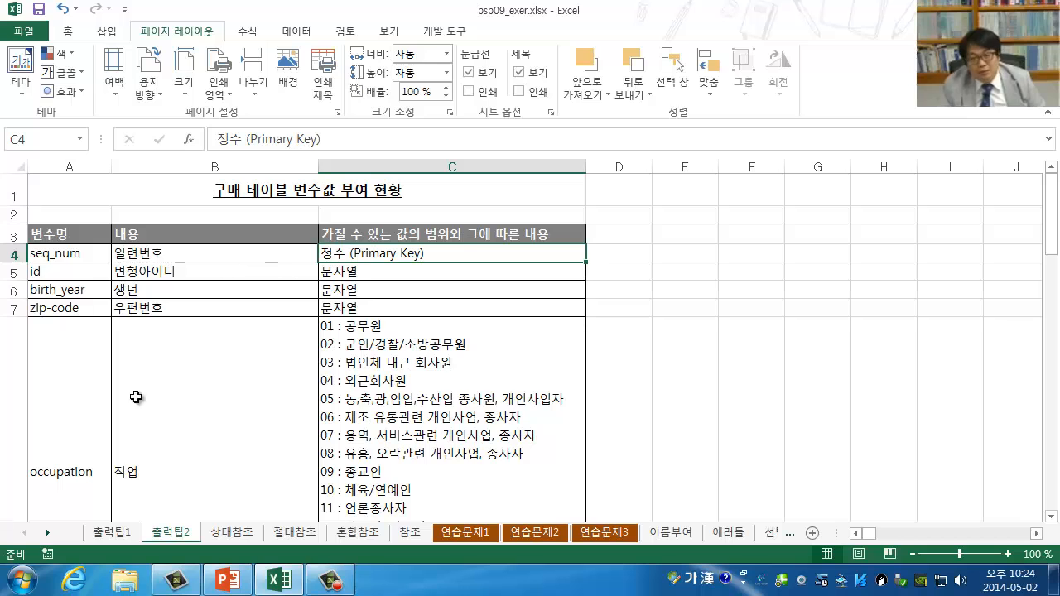
Switch to the 출력팁1 sheet, look through its first rows of student records and return to the header row
left_click(118, 532)
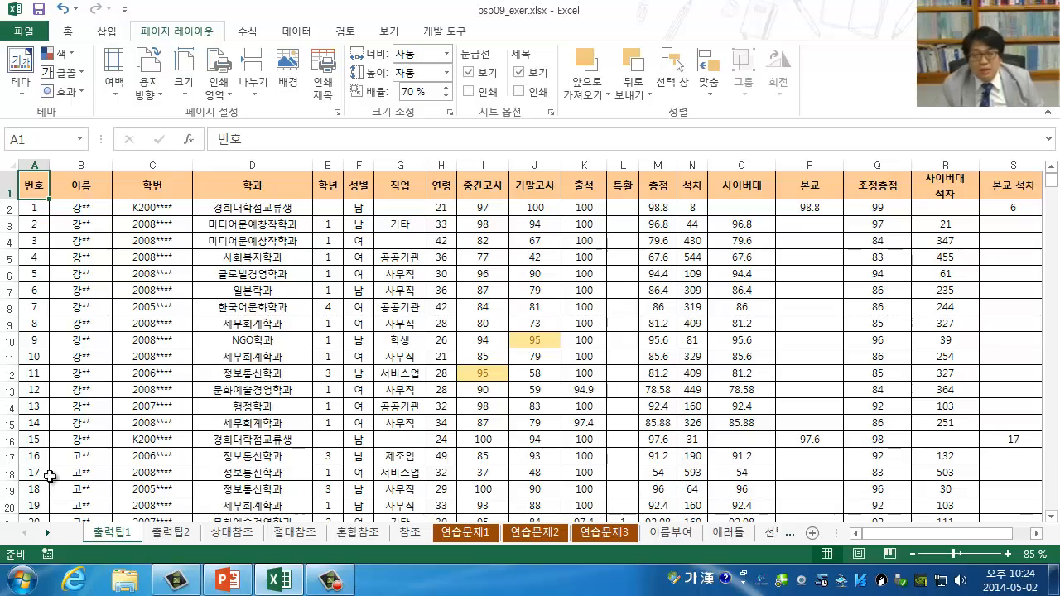
scroll(649, 498, "down", 3)
scroll(530, 345, "down", 3)
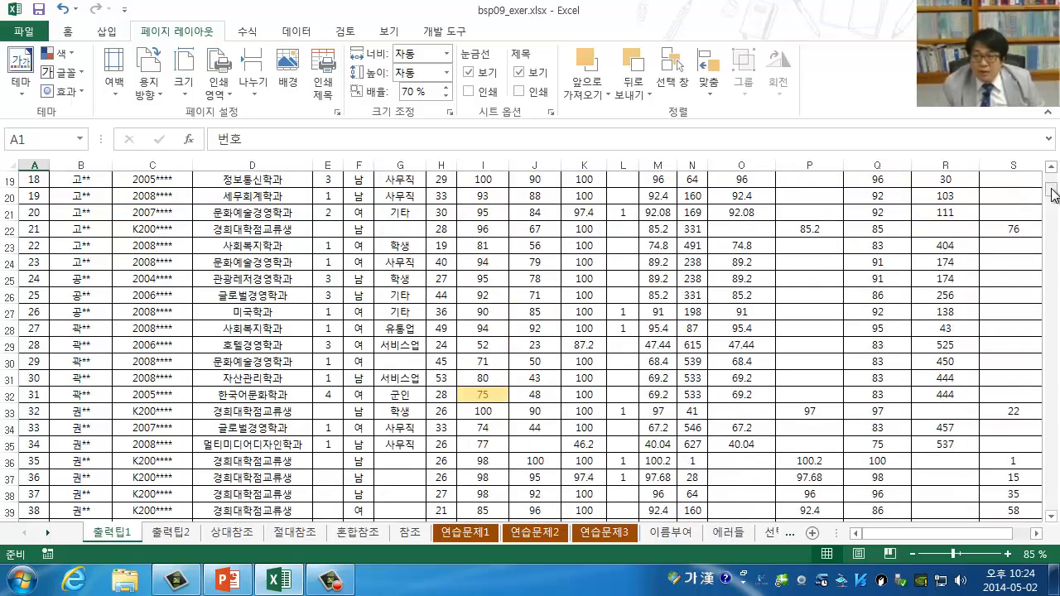
left_click_drag(1055, 194, 1056, 153)
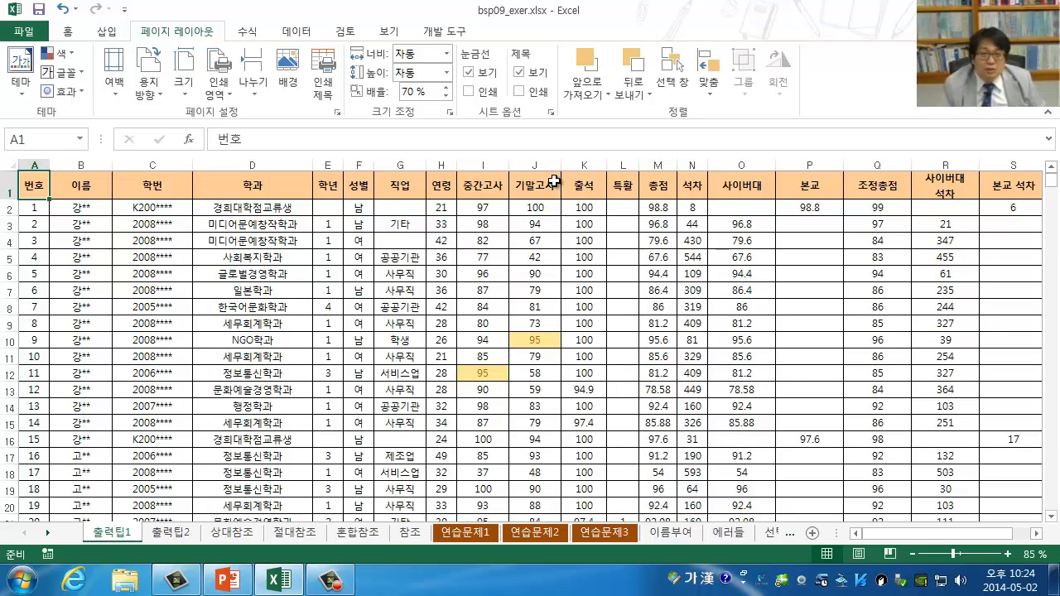
Set the range A1:J11, from 번호 to 기말고사, as the print area of the 출력팁1 sheet
left_click_drag(34, 185, 545, 361)
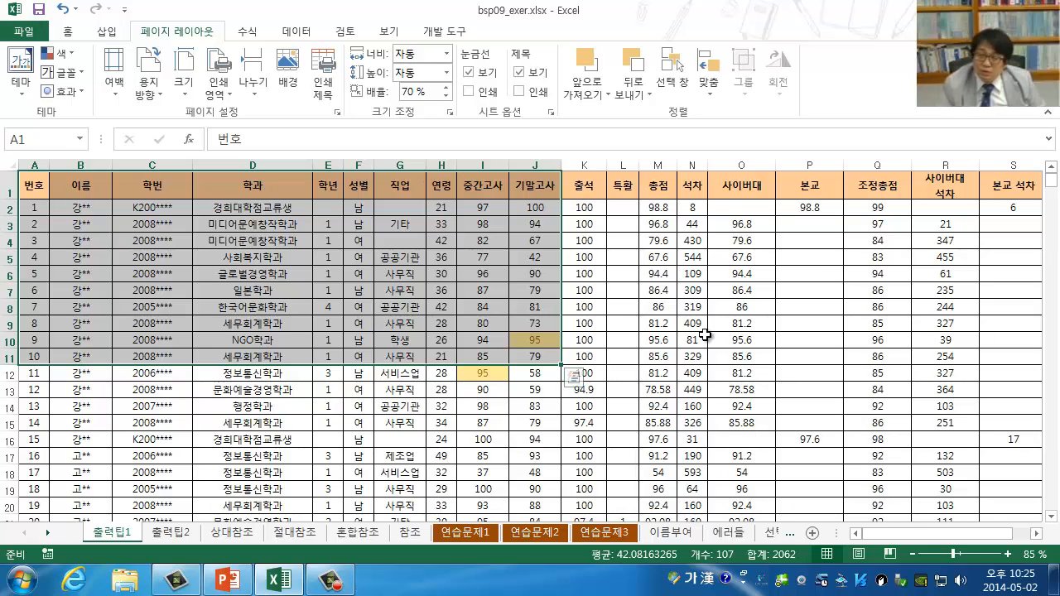
left_click(767, 343)
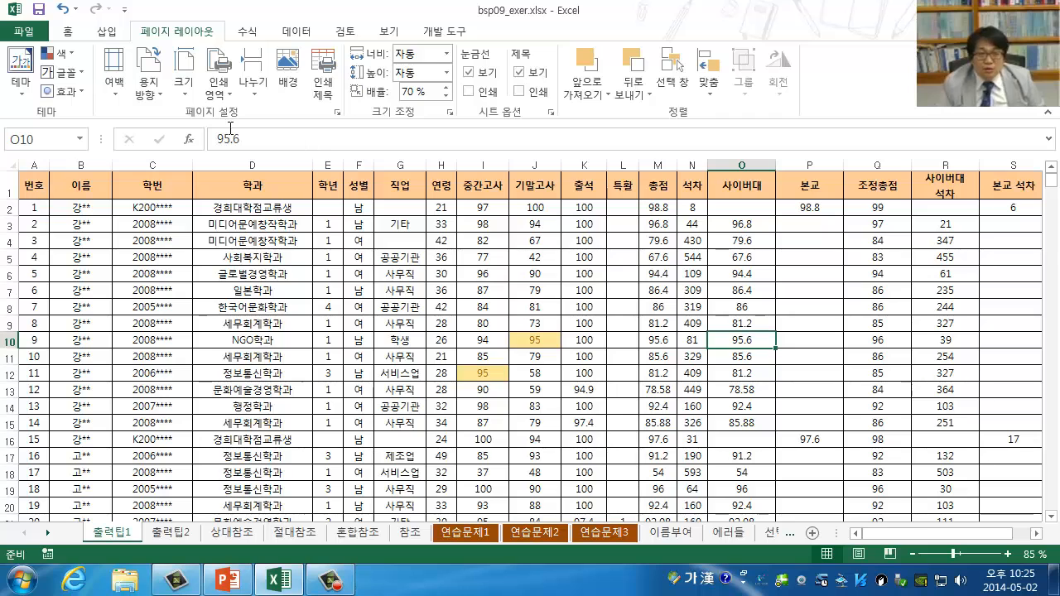
left_click_drag(37, 184, 563, 354)
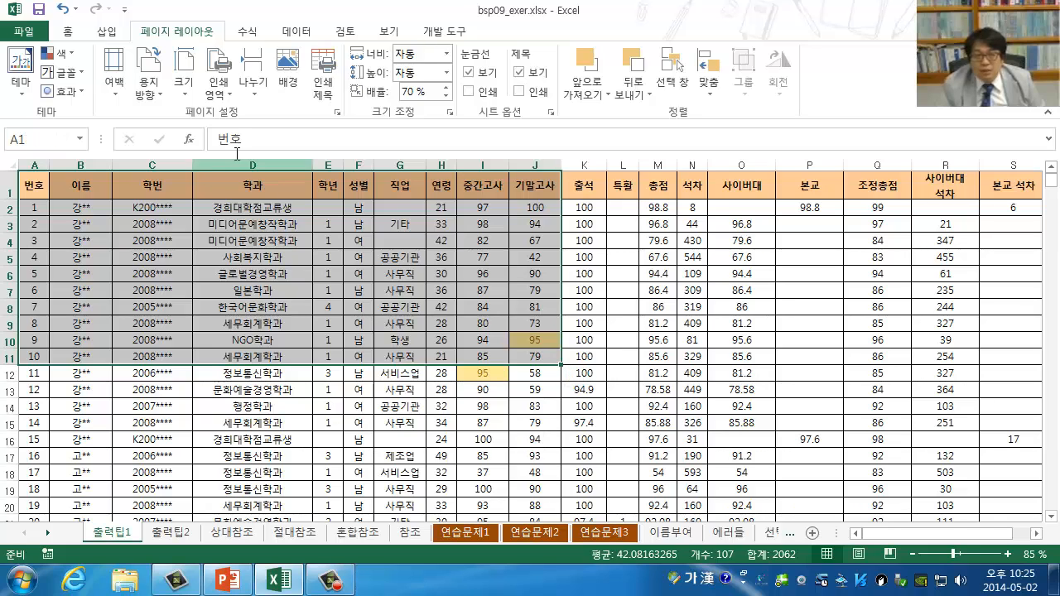
left_click(212, 94)
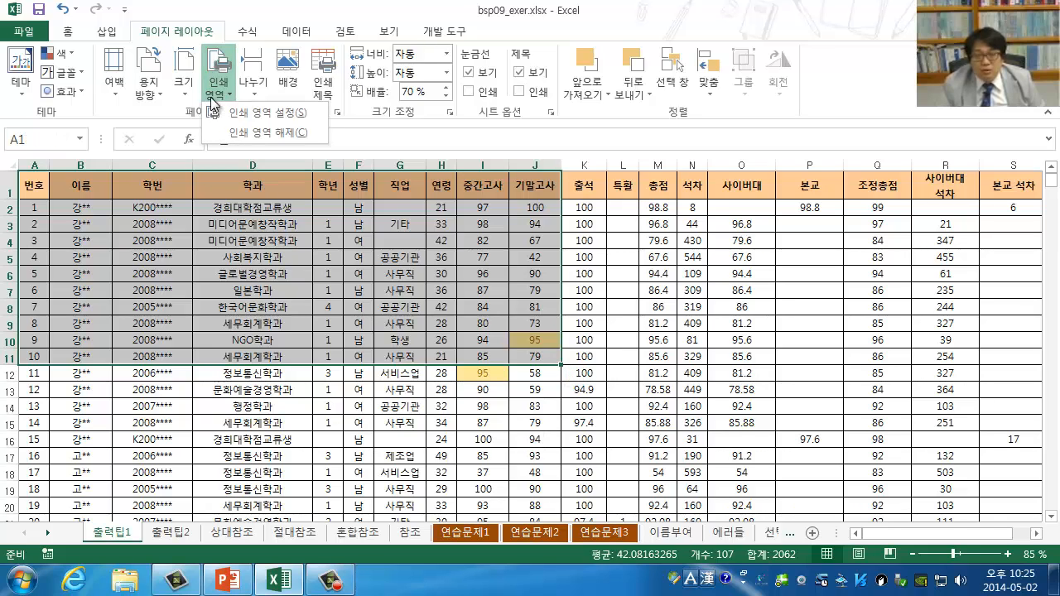
left_click(222, 116)
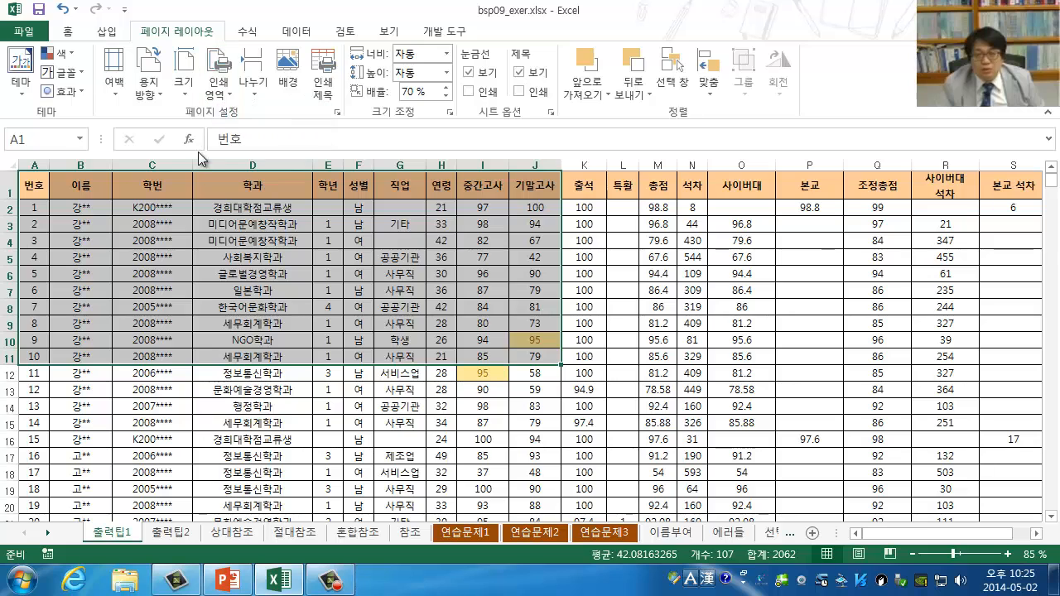
left_click(224, 407)
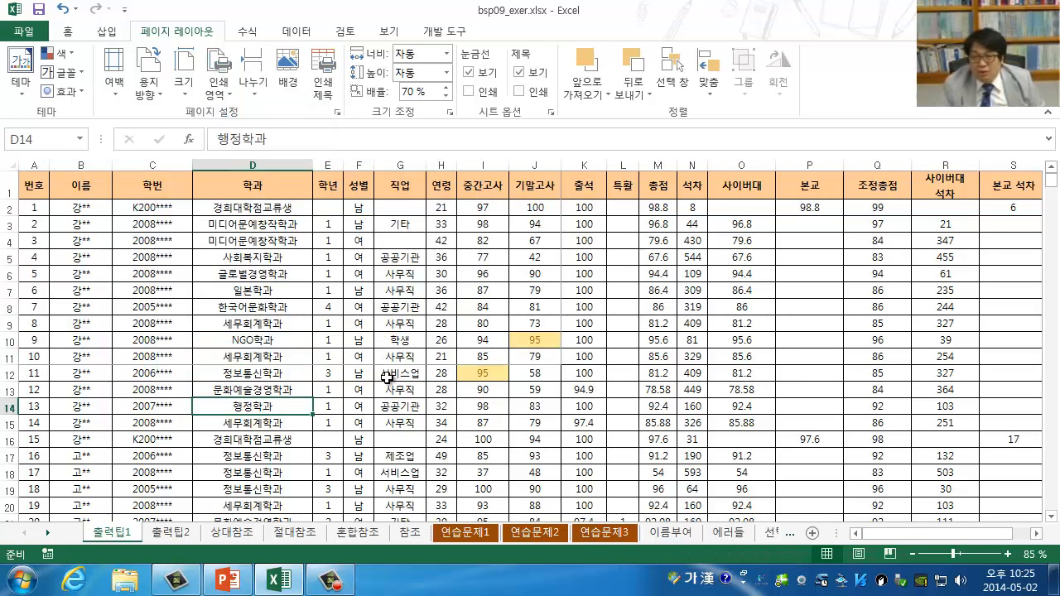
left_click(34, 185)
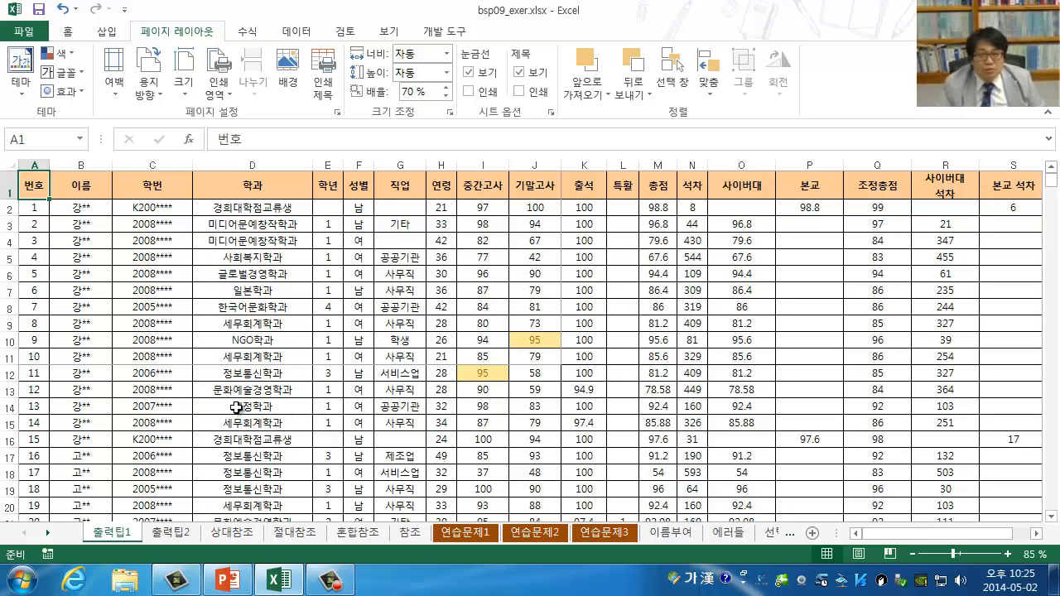
Check in the print preview which cells of the 출력팁1 sheet will be printed and return to the worksheet
left_click(37, 33)
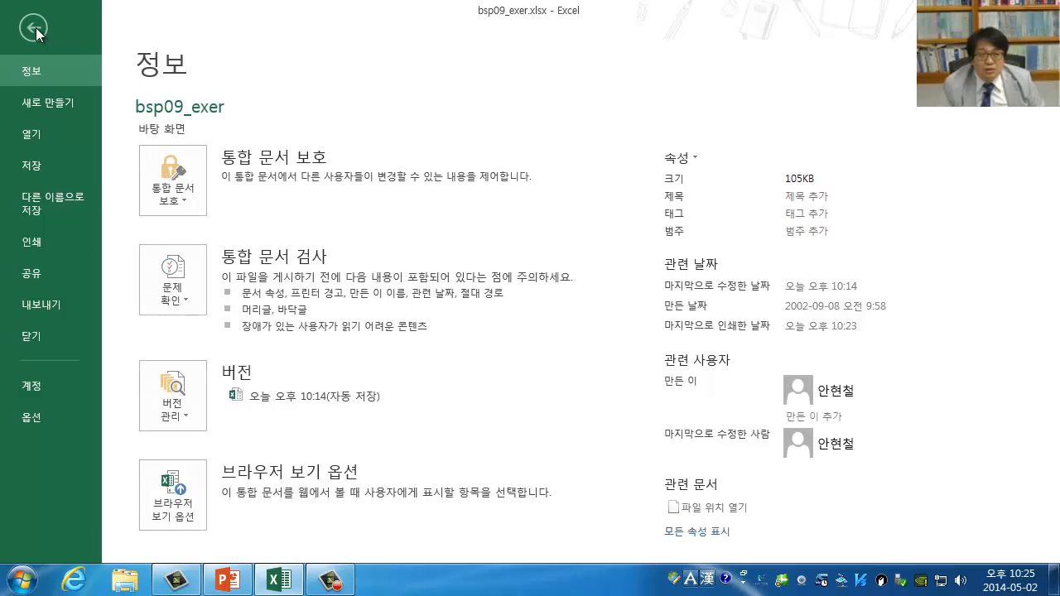
left_click(58, 249)
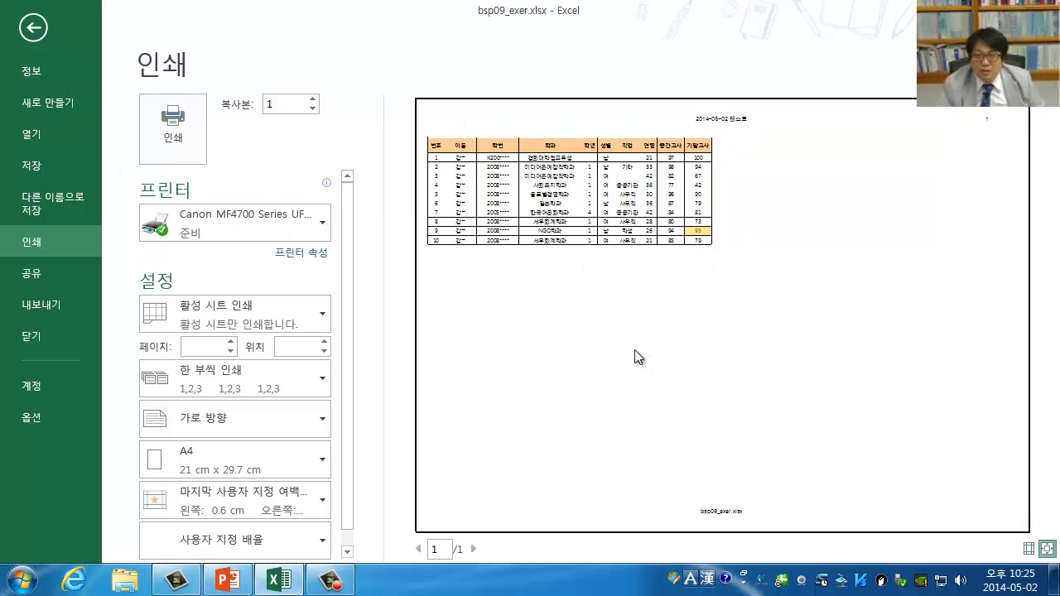
left_click(33, 28)
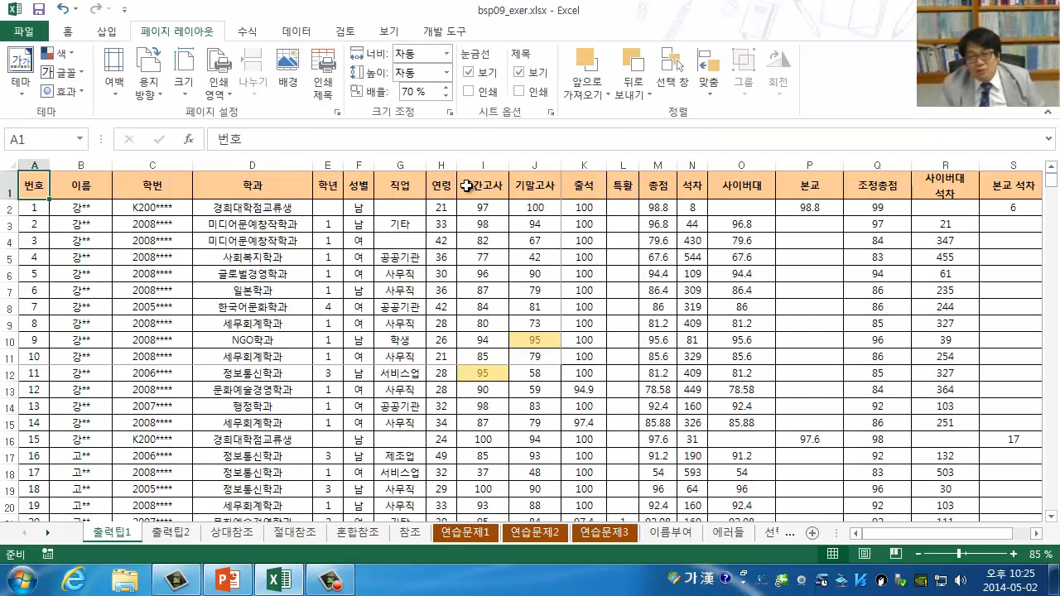
Set the print scale of the 출력팁1 sheet to 100 %
left_click(446, 96)
left_click(446, 86)
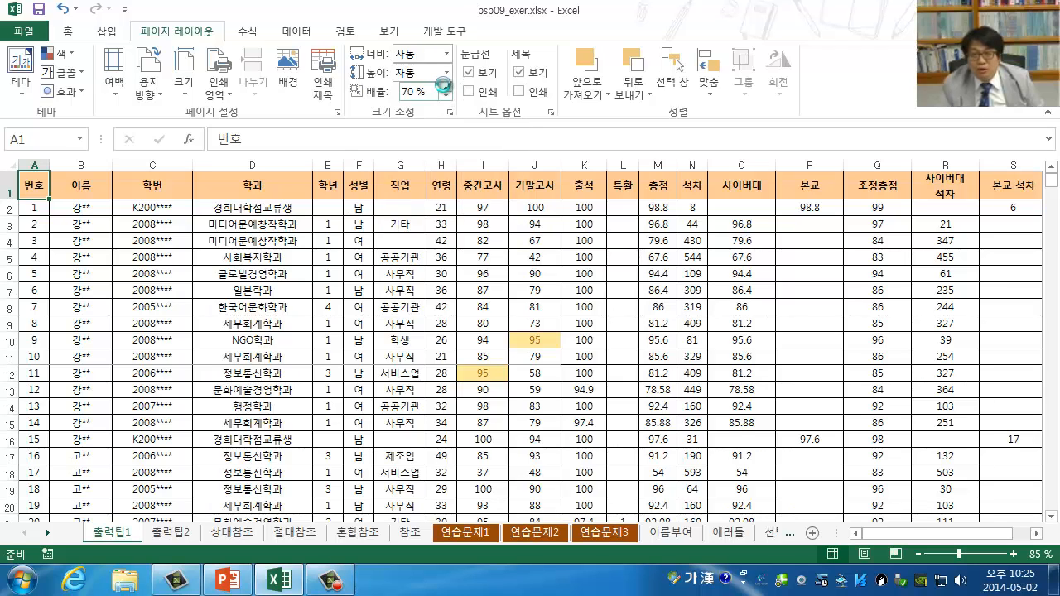
left_click(446, 86)
left_click(445, 86)
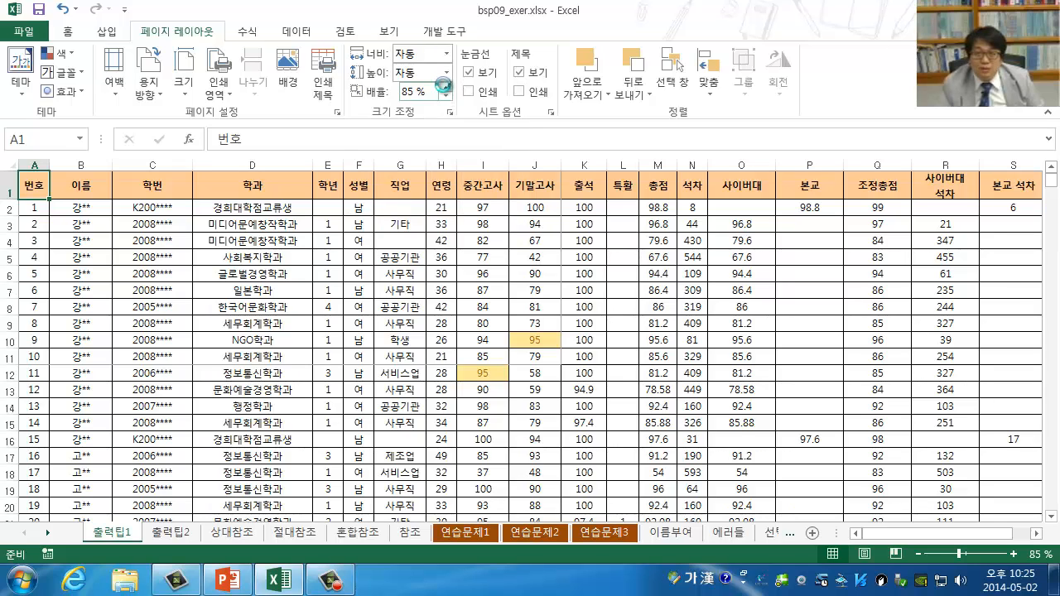
left_click(445, 86)
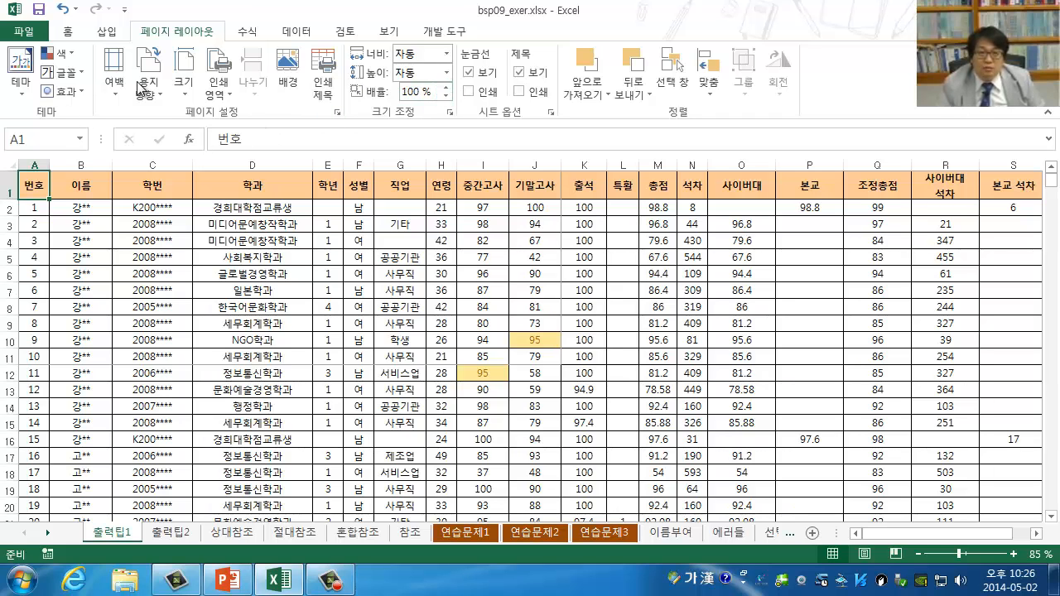
Check the size of the printed range in the print preview at the new scale and return to the worksheet
left_click(33, 40)
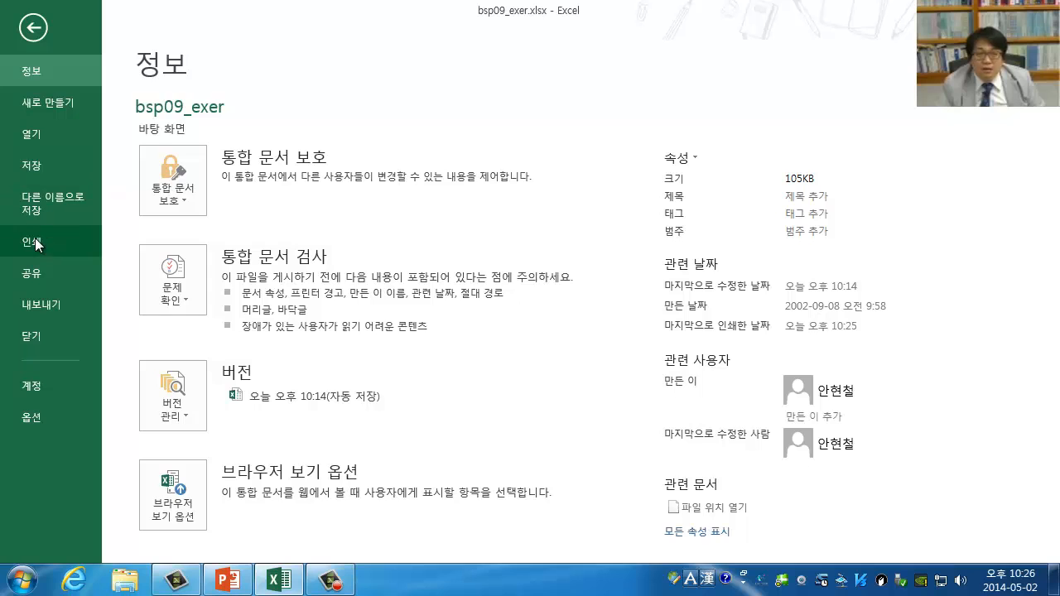
left_click(35, 241)
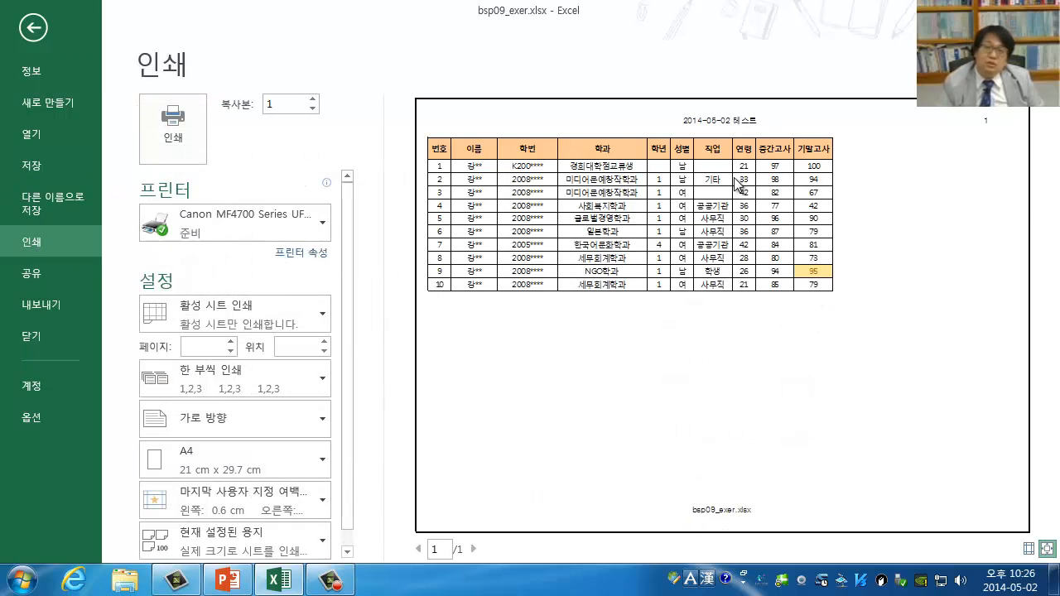
left_click(33, 28)
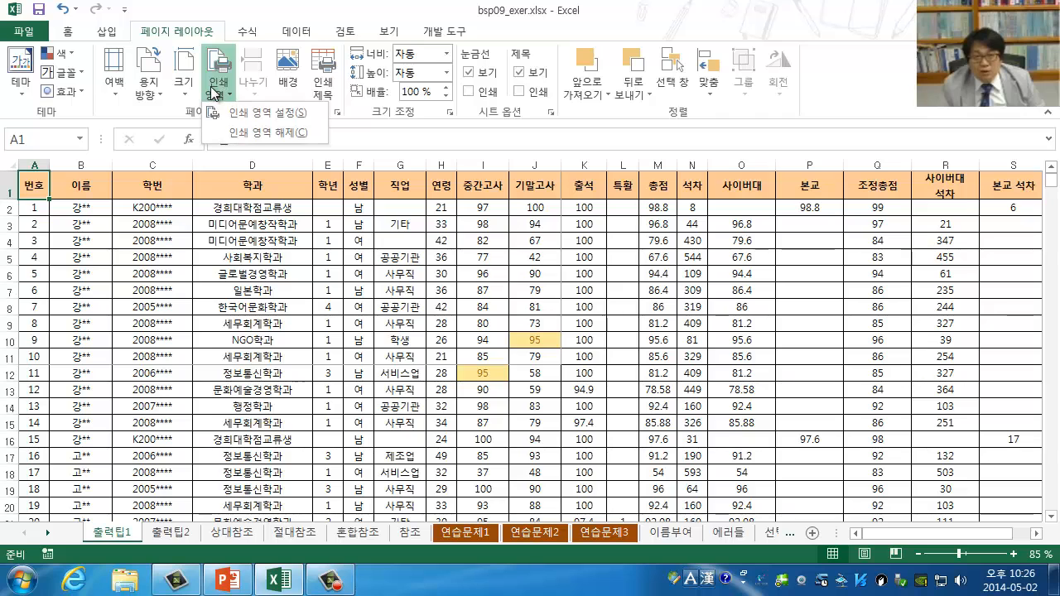
Clear the print area of the 출력팁1 sheet and check the result in the print preview
left_click(233, 133)
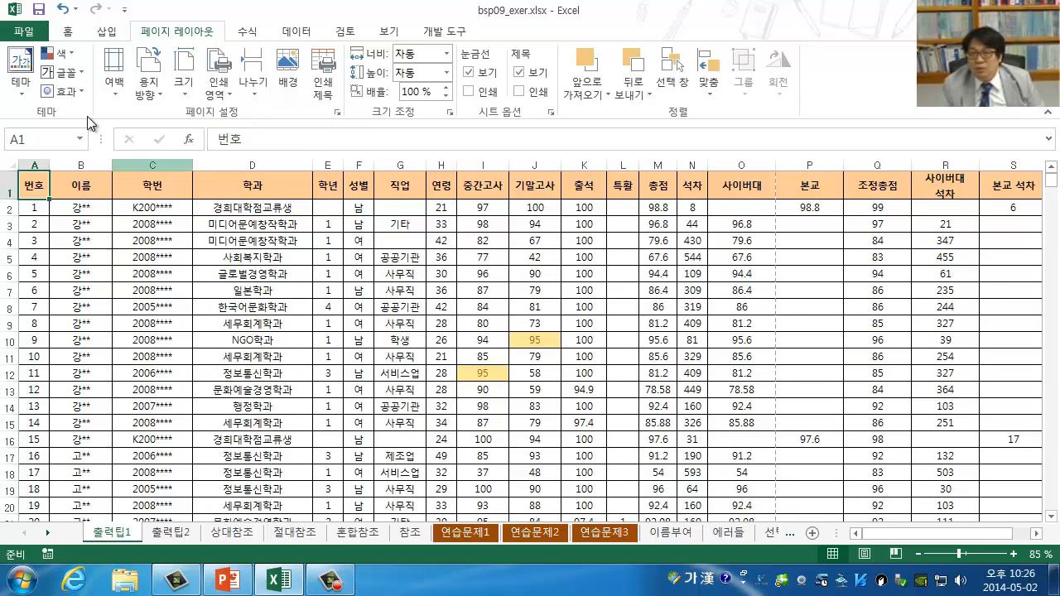
left_click(31, 34)
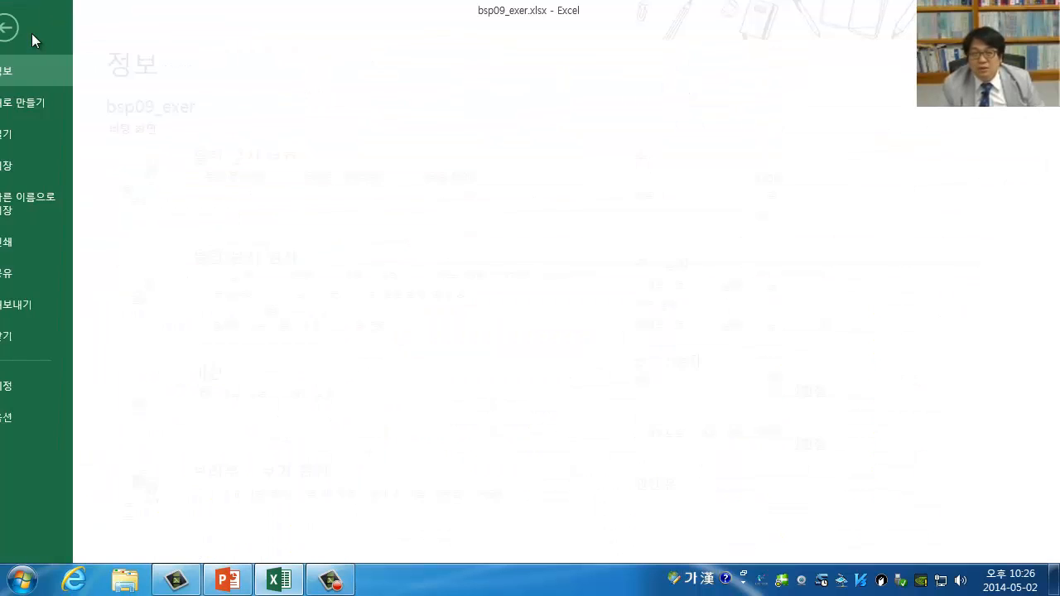
left_click(52, 243)
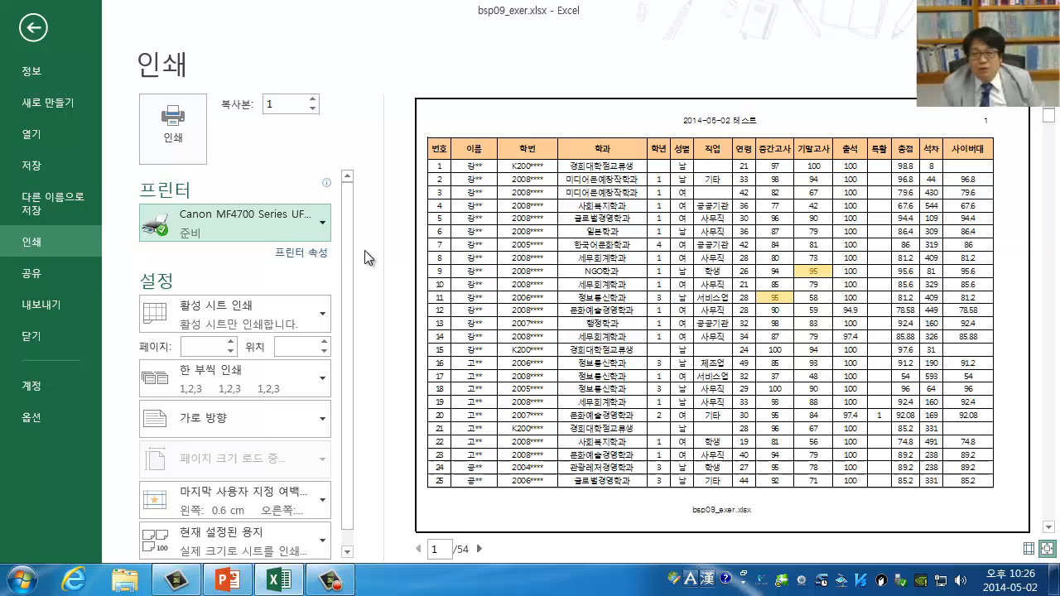
left_click(34, 34)
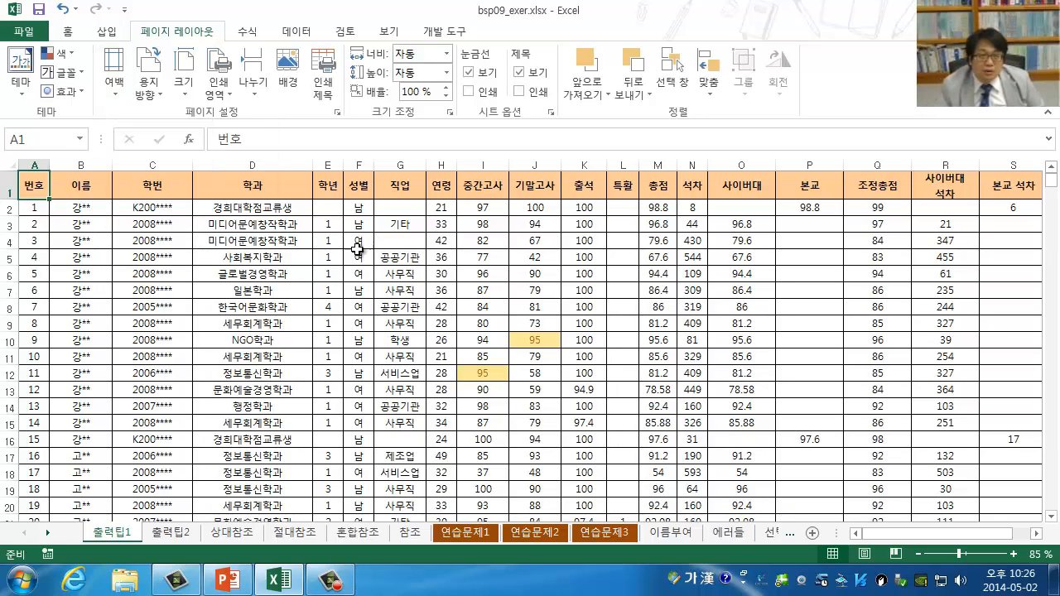
Switch to the 출력팁2 sheet, then to the BSP09.pptx presentation in PowerPoint, and advance past the printing tips to slide 8, 기본 연산자
left_click(172, 533)
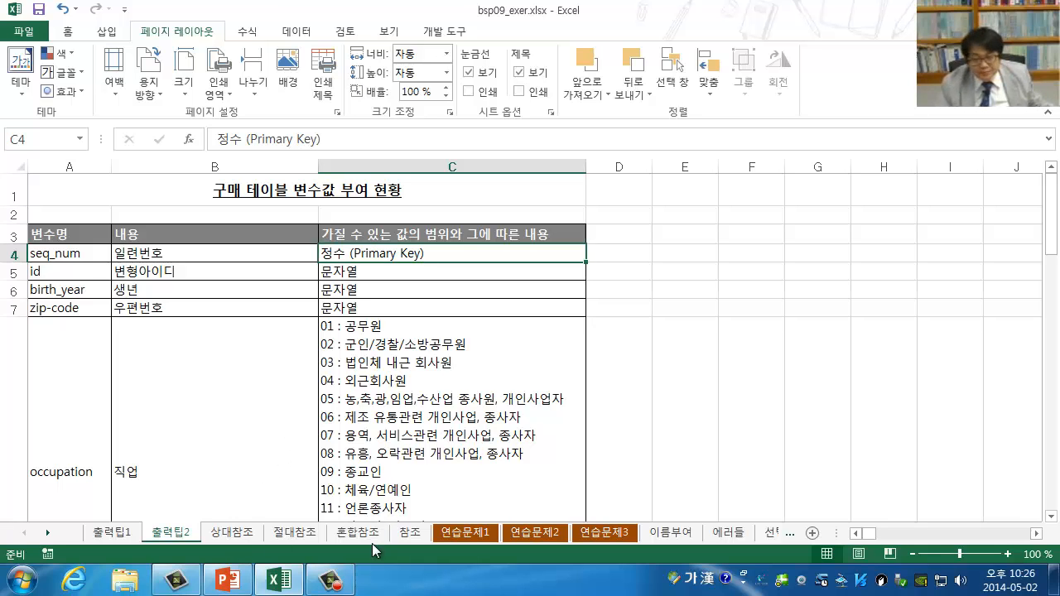
left_click(227, 581)
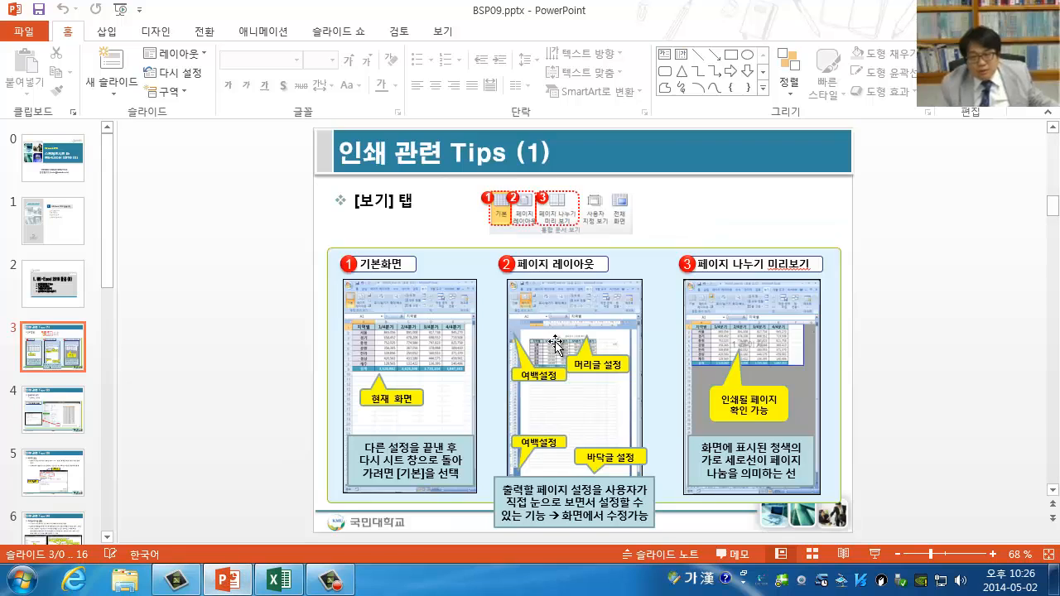
scroll(542, 282, "down", 1)
scroll(554, 340, "down", 2)
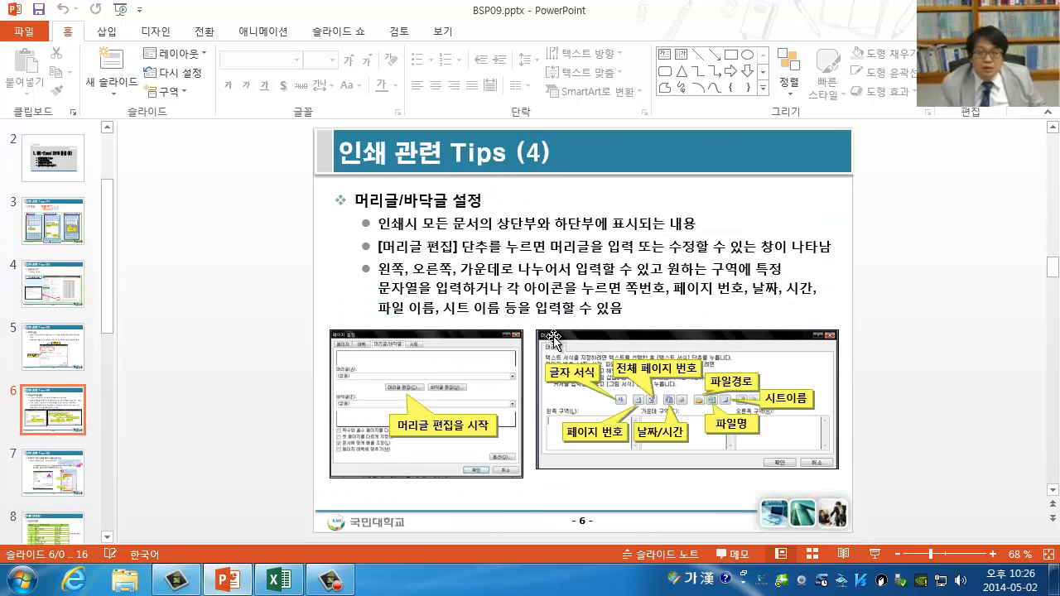
scroll(554, 340, "down", 2)
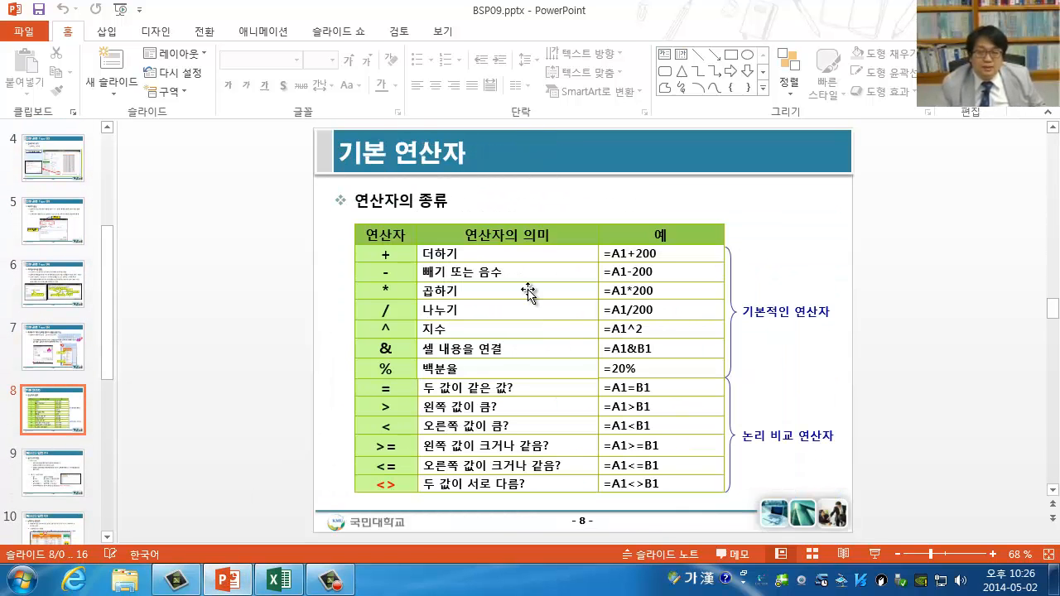